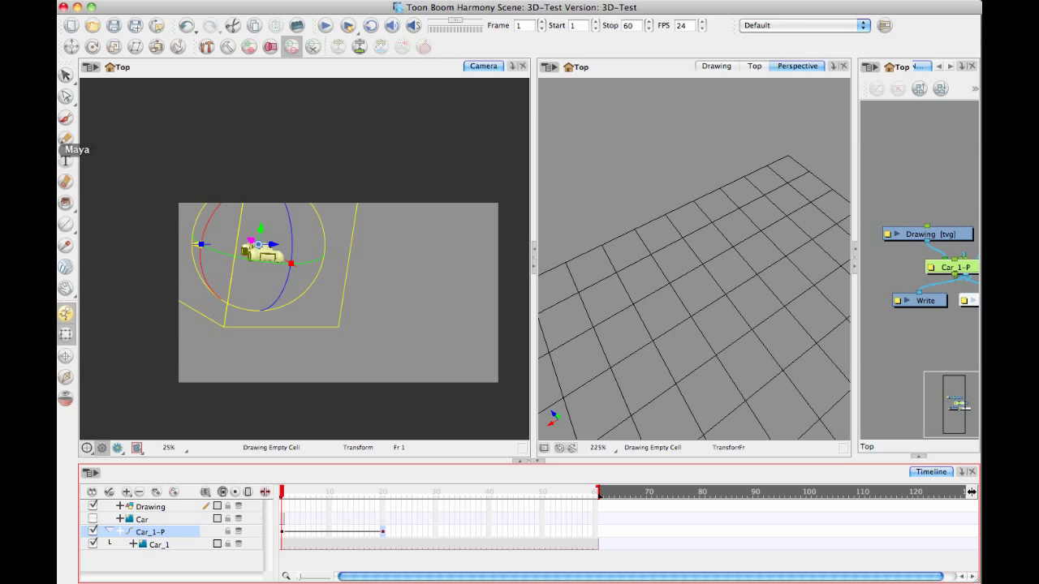
- Switch to Maya, close the existing render, and open the recent scene Loft.mb without saving changes to Car.mb
click(60, 150)
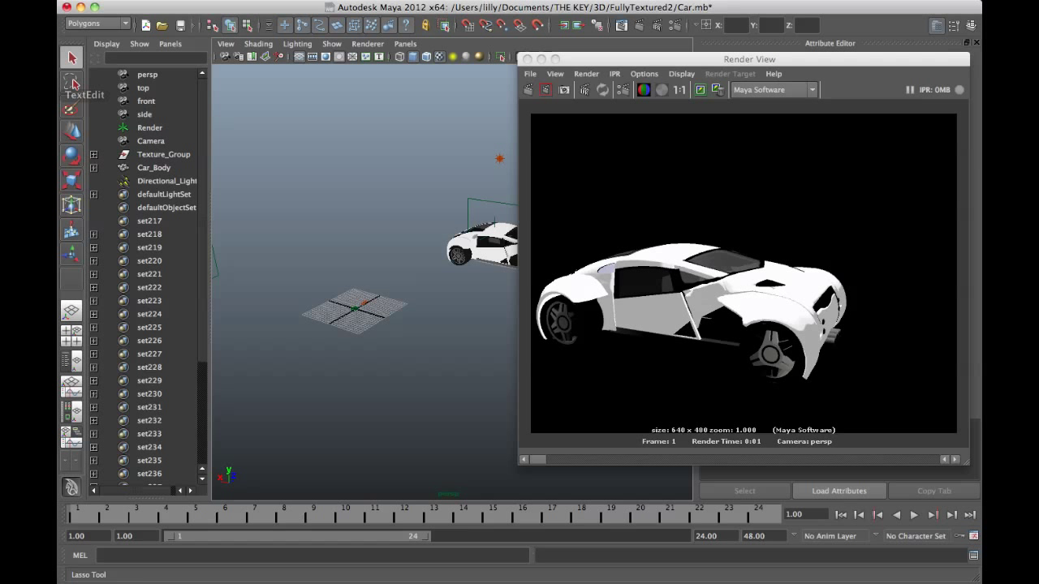
click(527, 59)
click(110, 0)
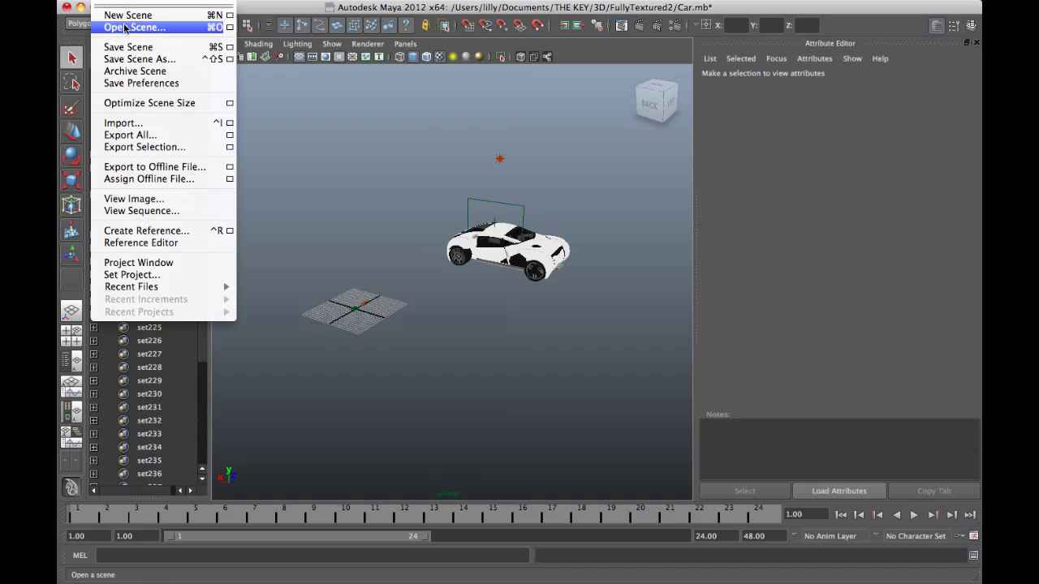
mouse_move(203, 289)
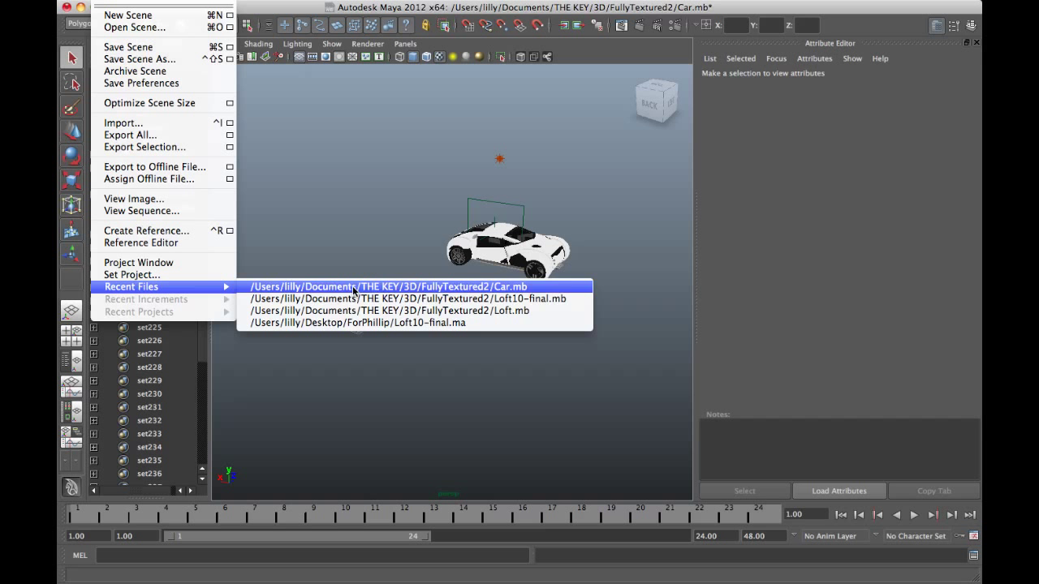
click(400, 299)
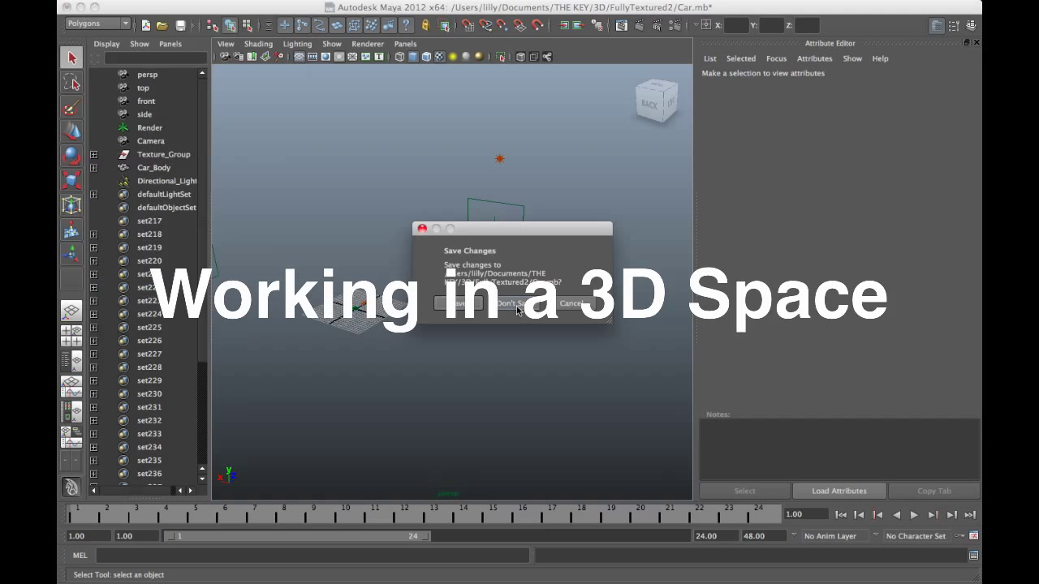
click(517, 303)
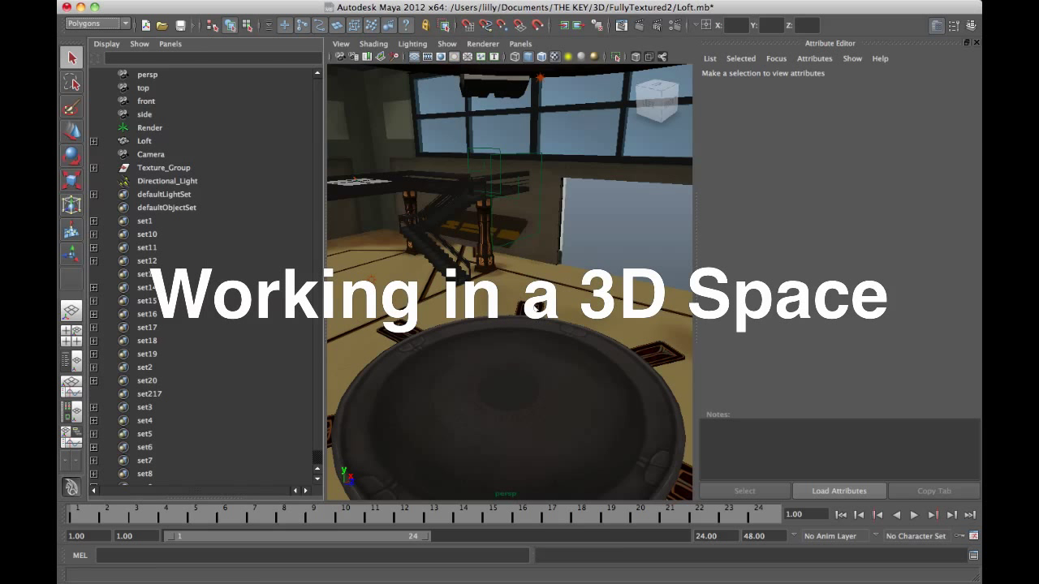
- Render the interior corner of the loft with its windows and pillars in Maya Software, and close the render
drag(521, 316, 264, 219)
drag(473, 251, 384, 206)
drag(431, 251, 487, 197)
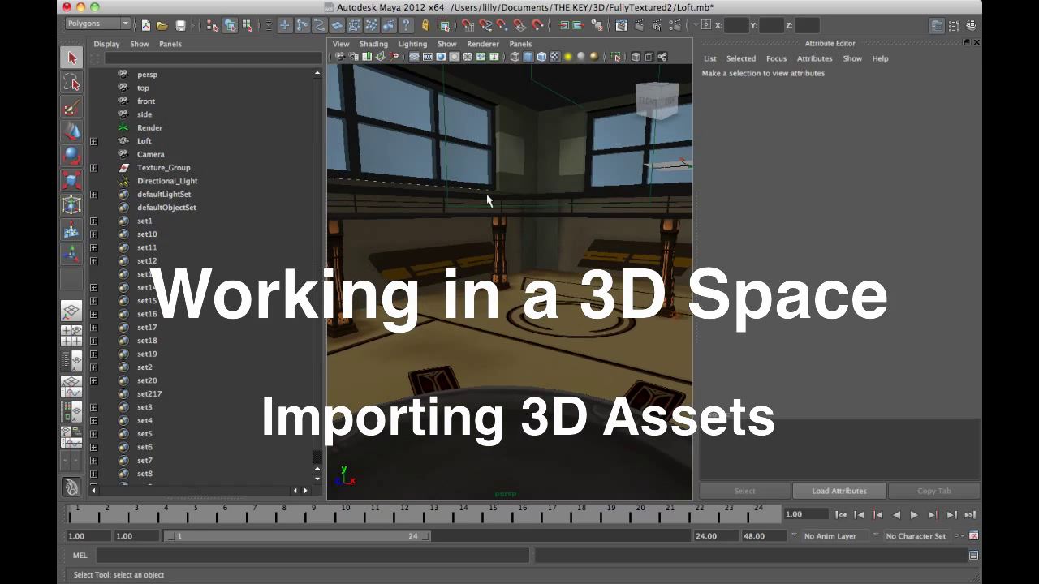
click(622, 26)
click(527, 90)
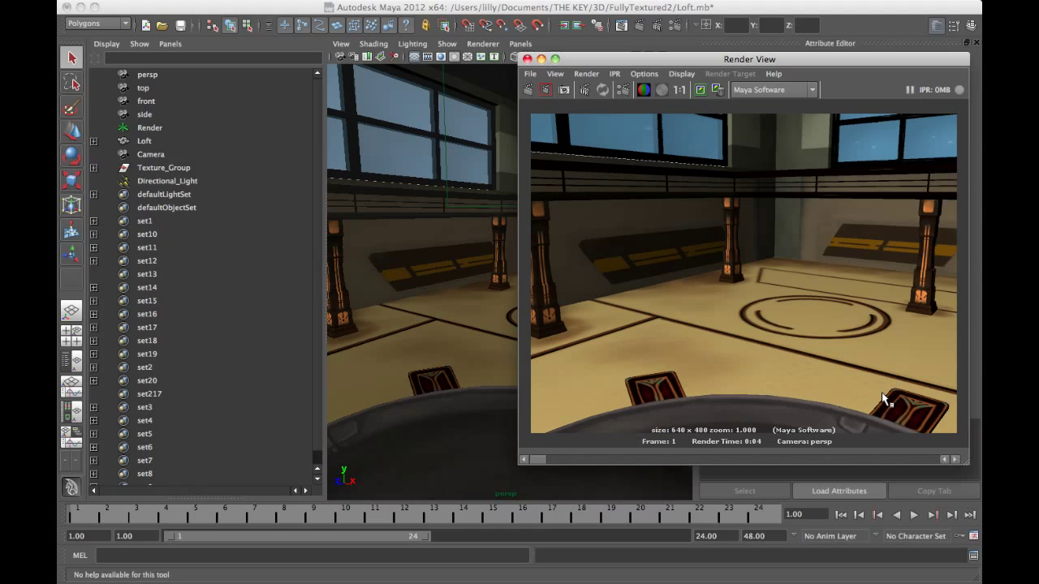
click(526, 59)
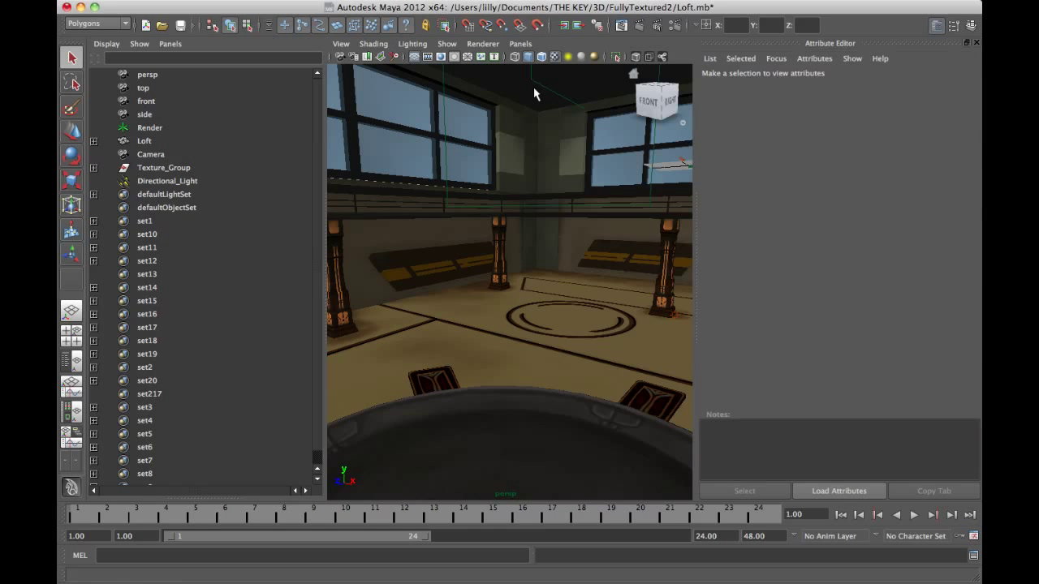
- Open the recent scene Loft10-final.mb without saving the changes to Loft.mb
alt+drag(603, 343, 568, 321)
click(101, 2)
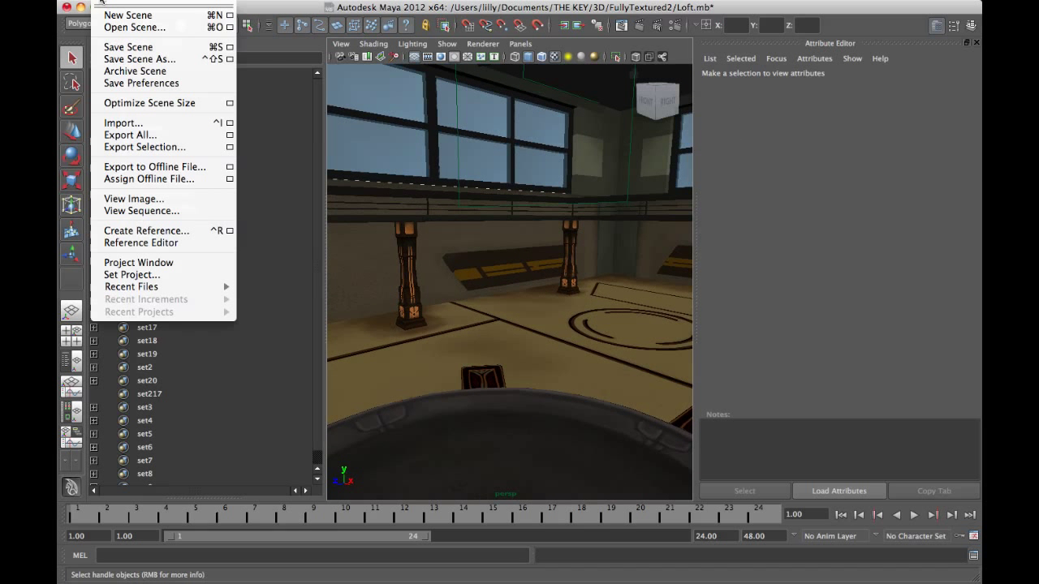
mouse_move(232, 288)
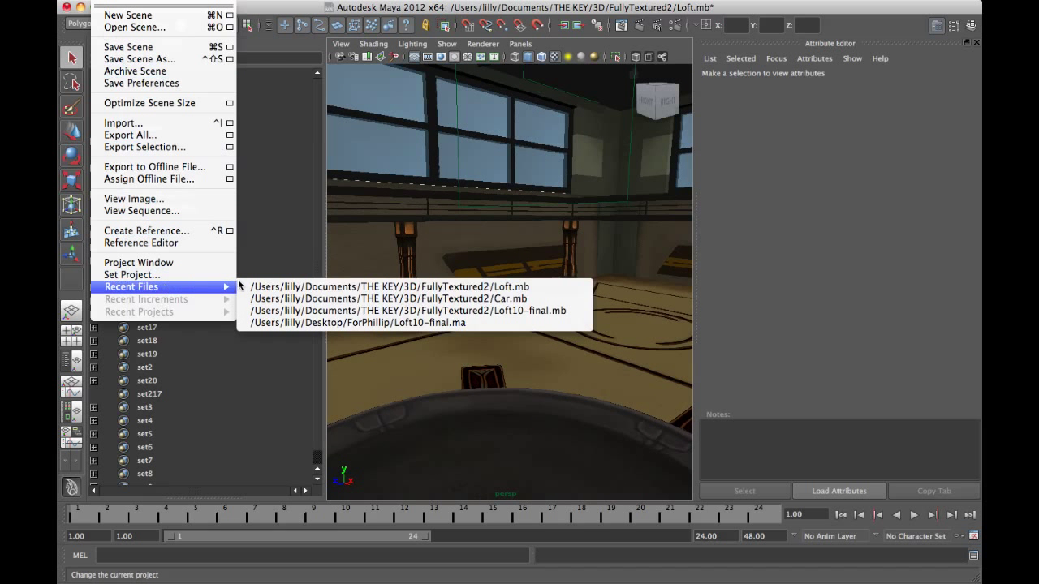
click(327, 311)
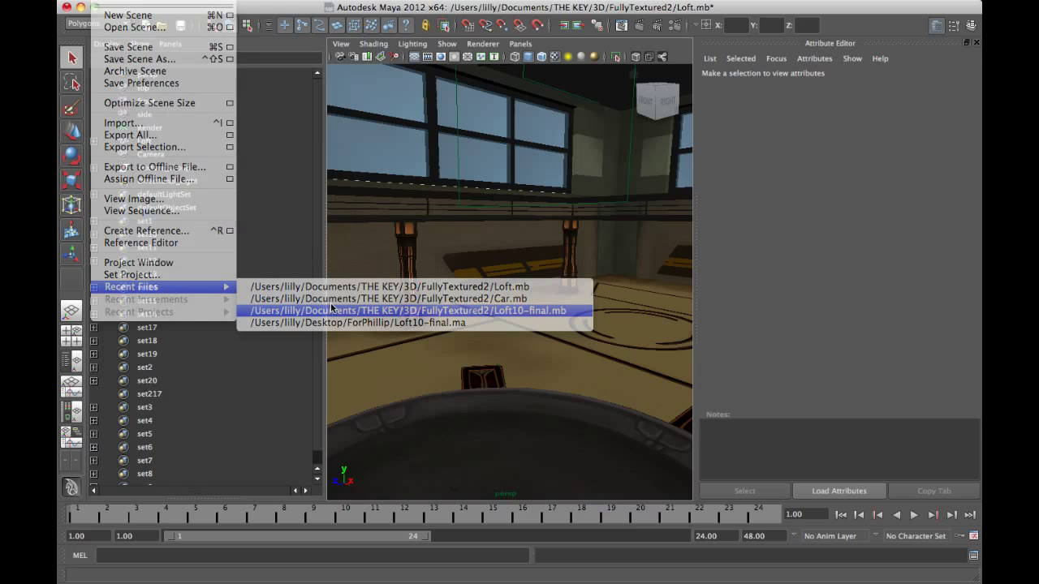
click(521, 302)
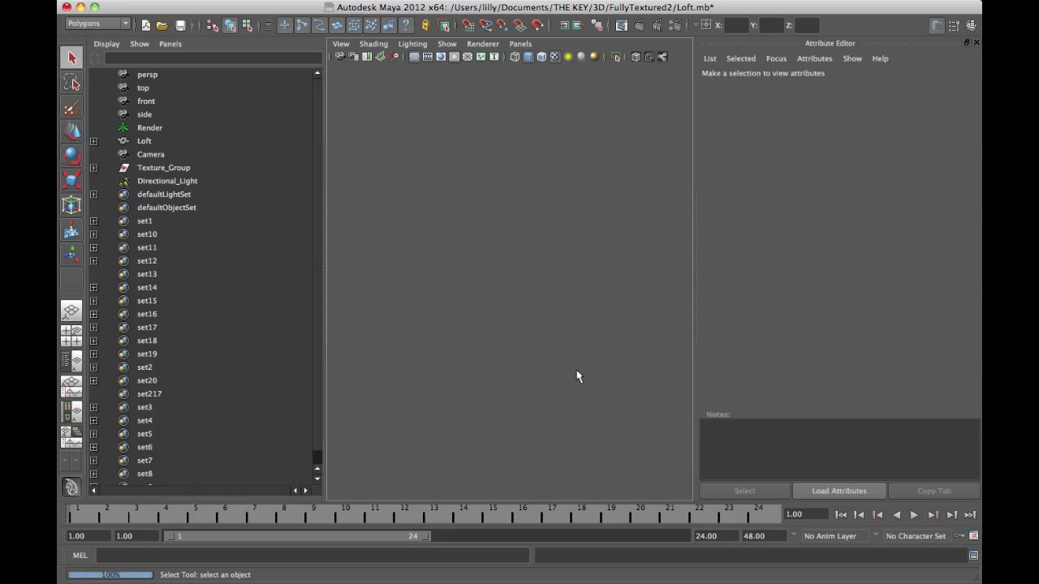
drag(573, 378, 467, 375)
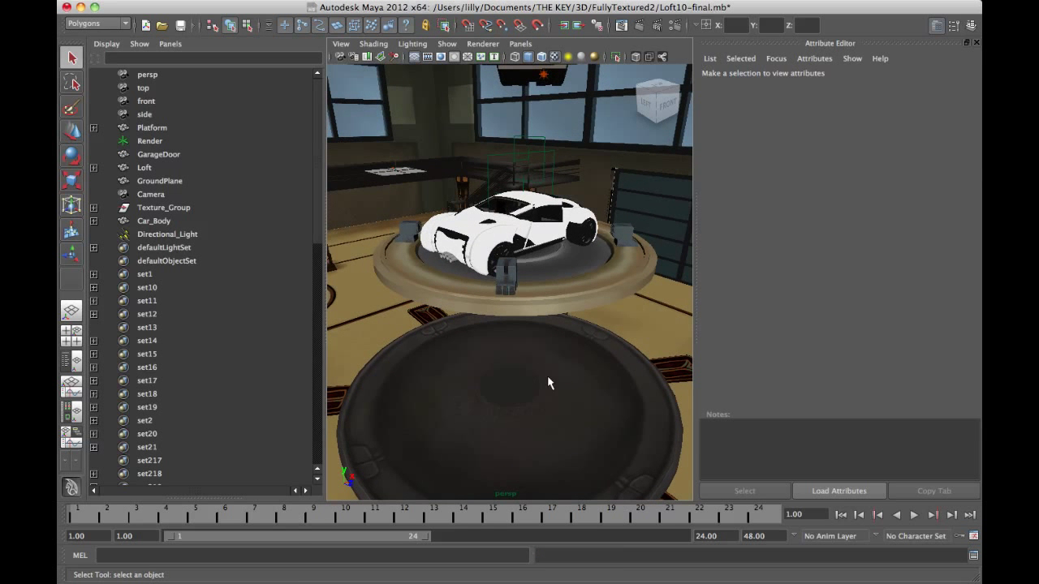
- Select the Platform, GarageDoor and Car_Body meshes in turn to examine the separate objects that make up the scene
click(589, 276)
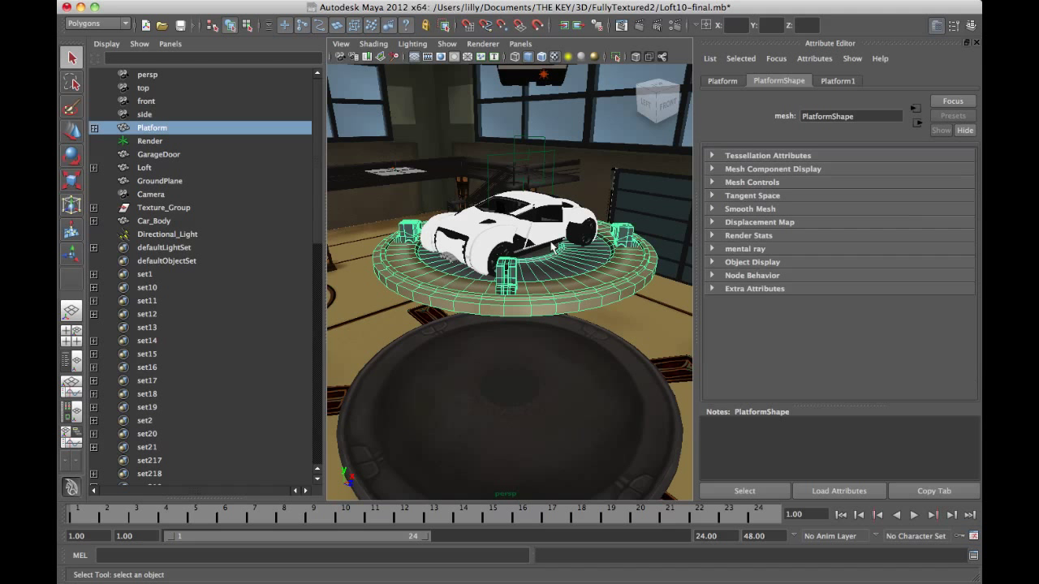
click(590, 250)
click(655, 197)
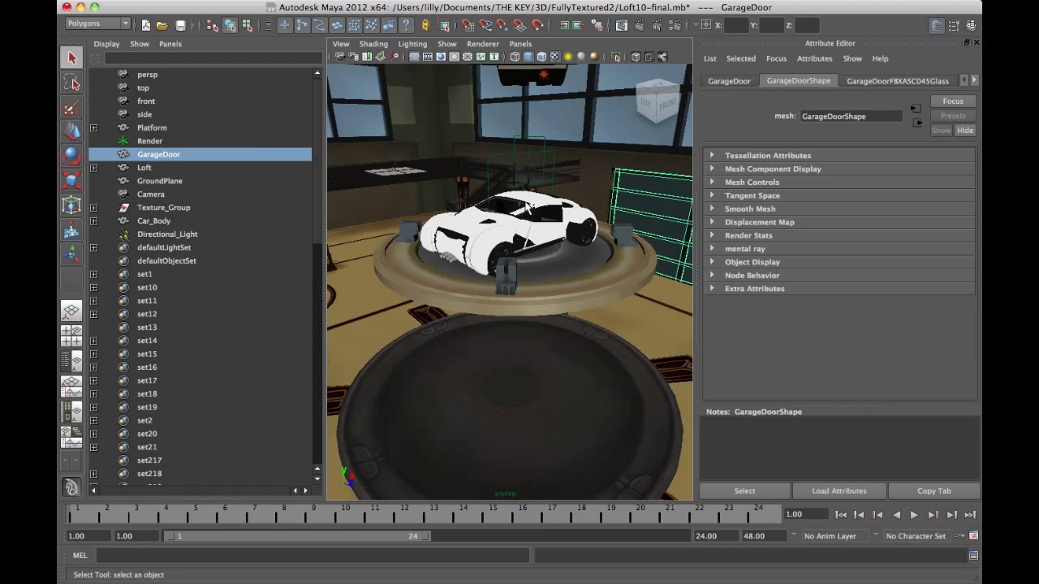
drag(579, 345, 620, 322)
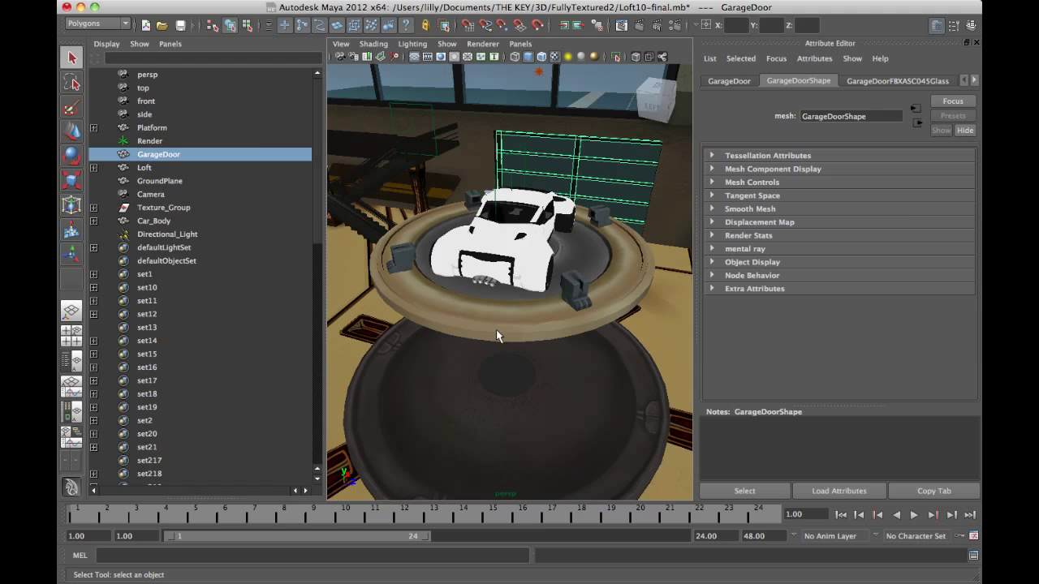
click(482, 256)
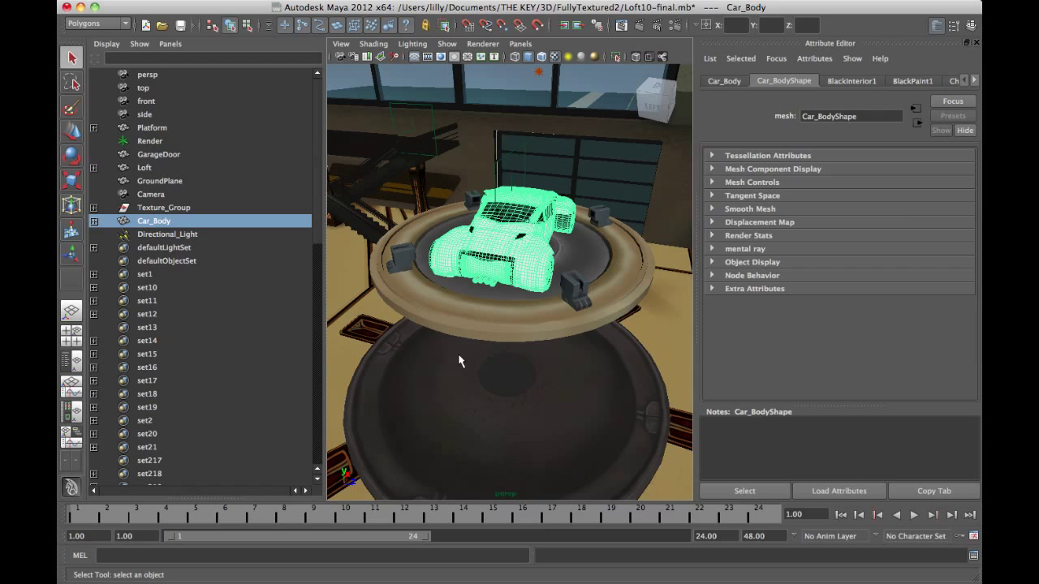
click(475, 304)
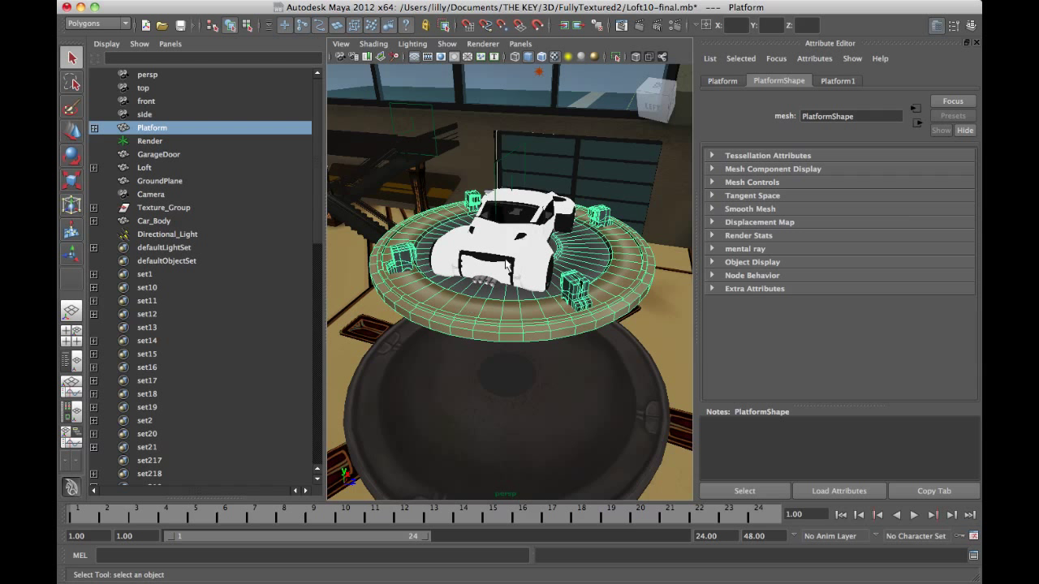
click(532, 244)
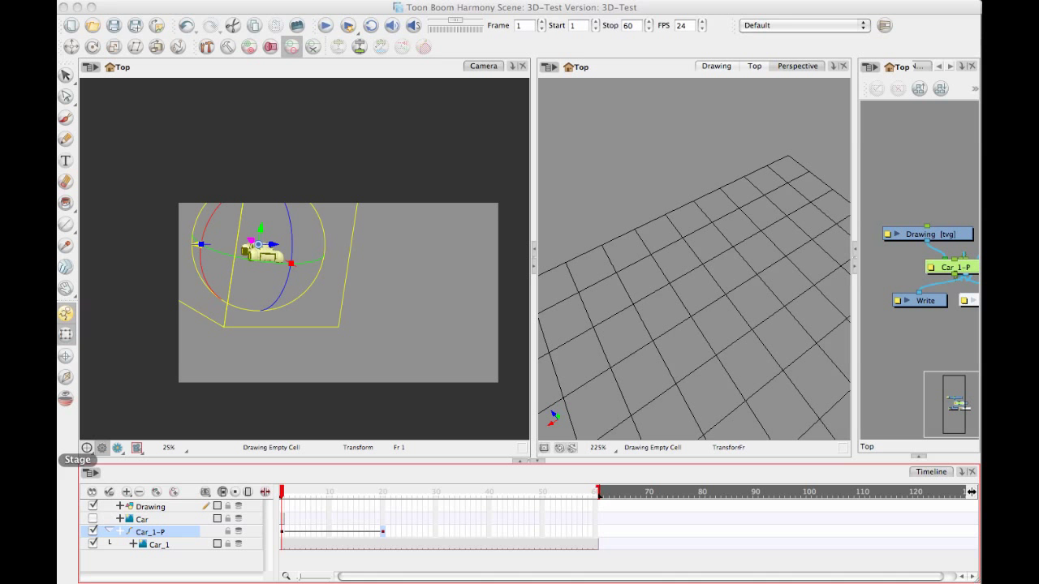
- Switch to Toon Boom Harmony and import the 3D model Loft.osb from the Loft folder in FINAL_MODELS as a new layer
click(554, 375)
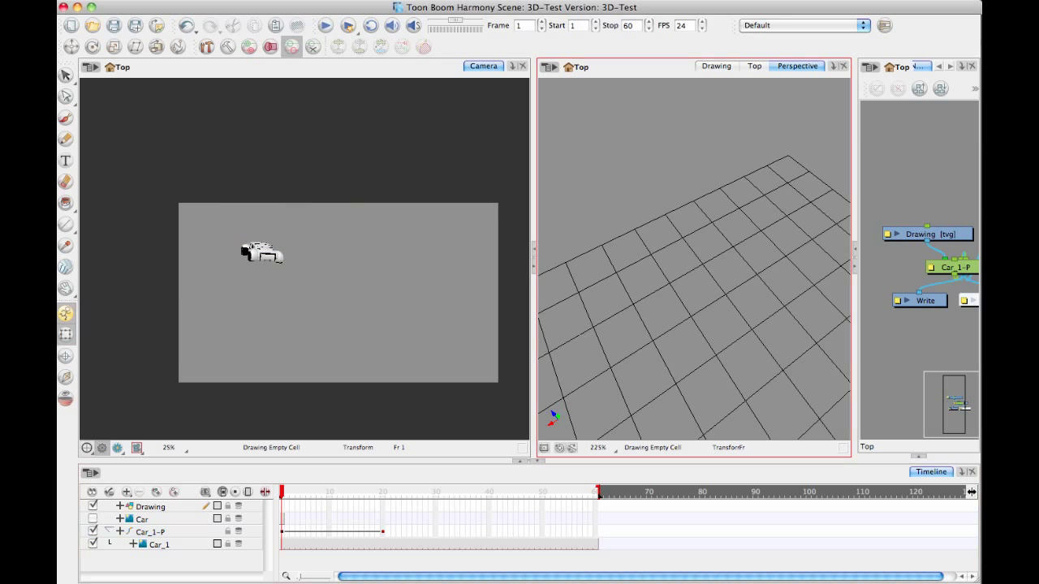
click(105, 1)
mouse_move(160, 135)
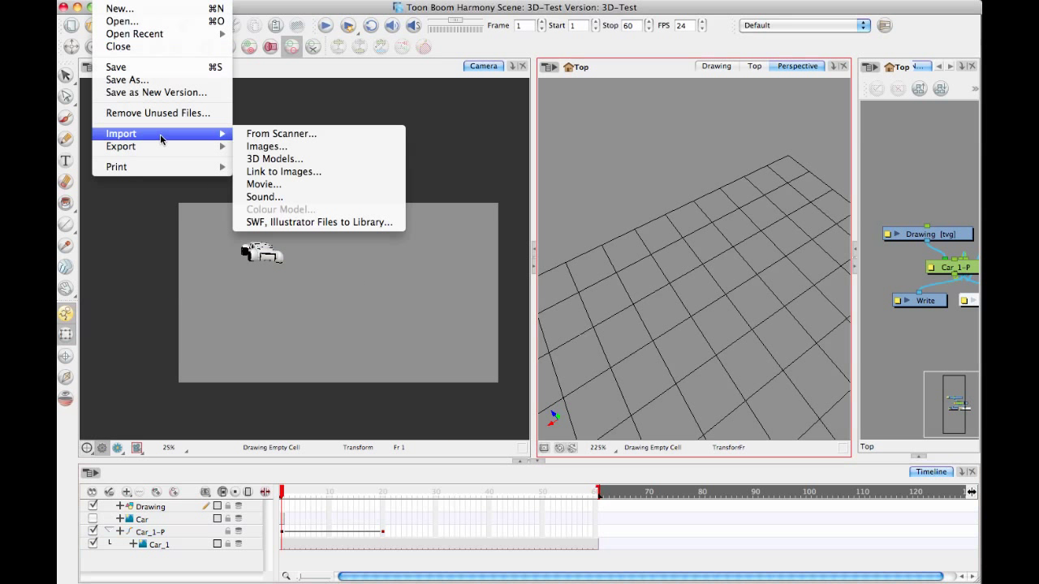
click(302, 159)
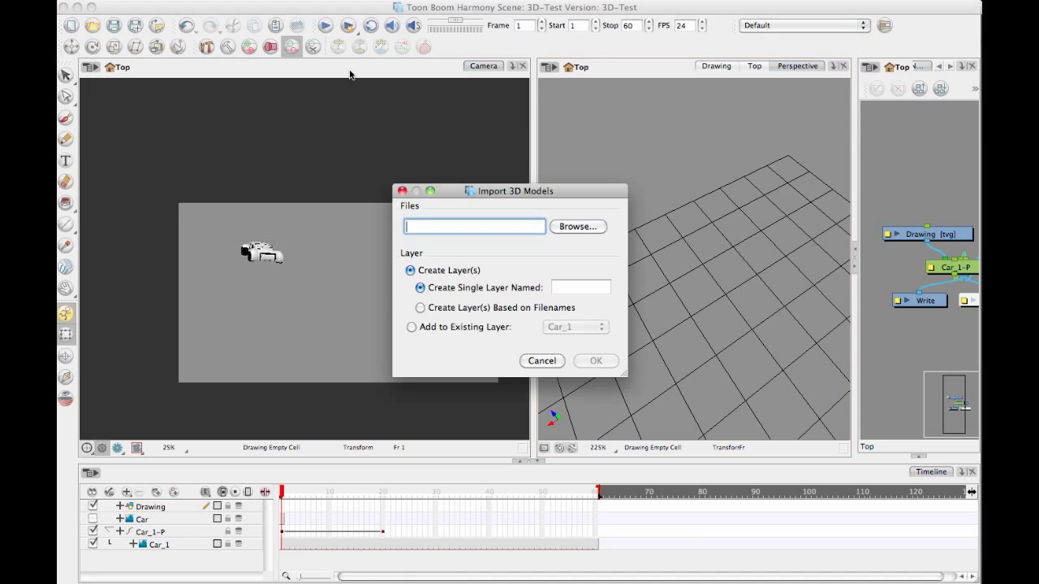
click(573, 226)
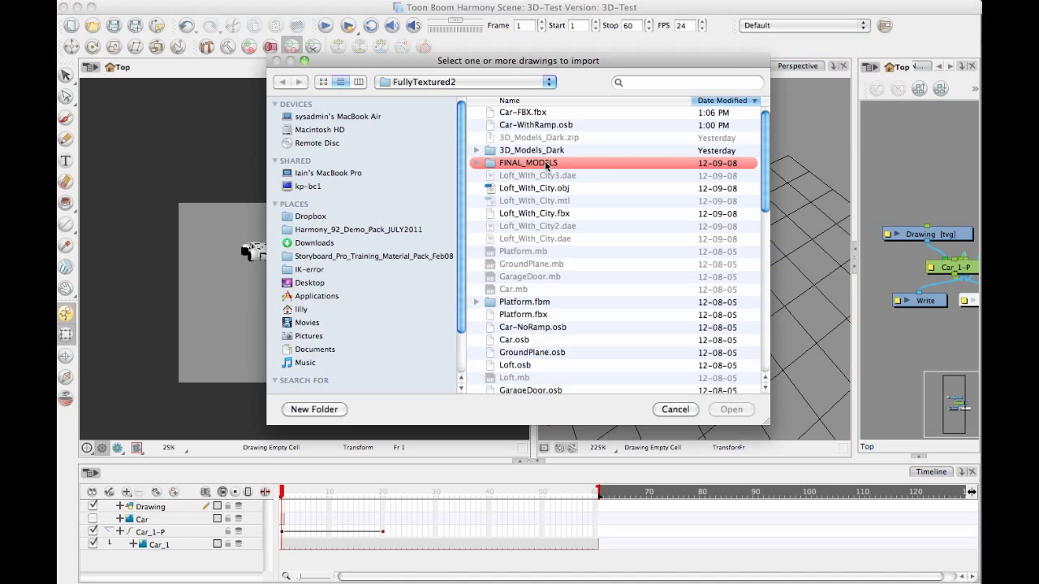
double_click(543, 163)
double_click(511, 112)
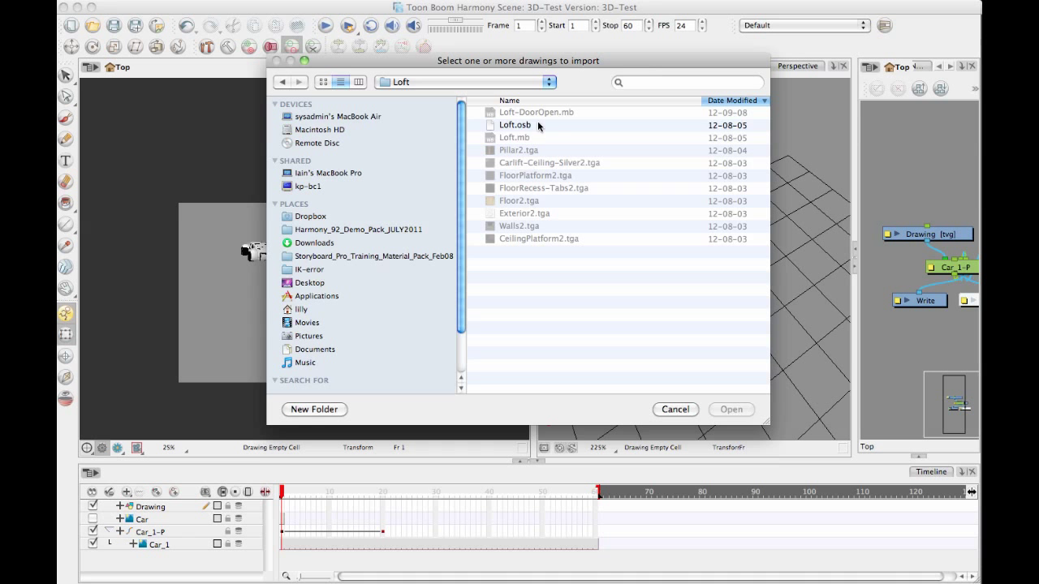
click(540, 125)
click(730, 409)
click(599, 360)
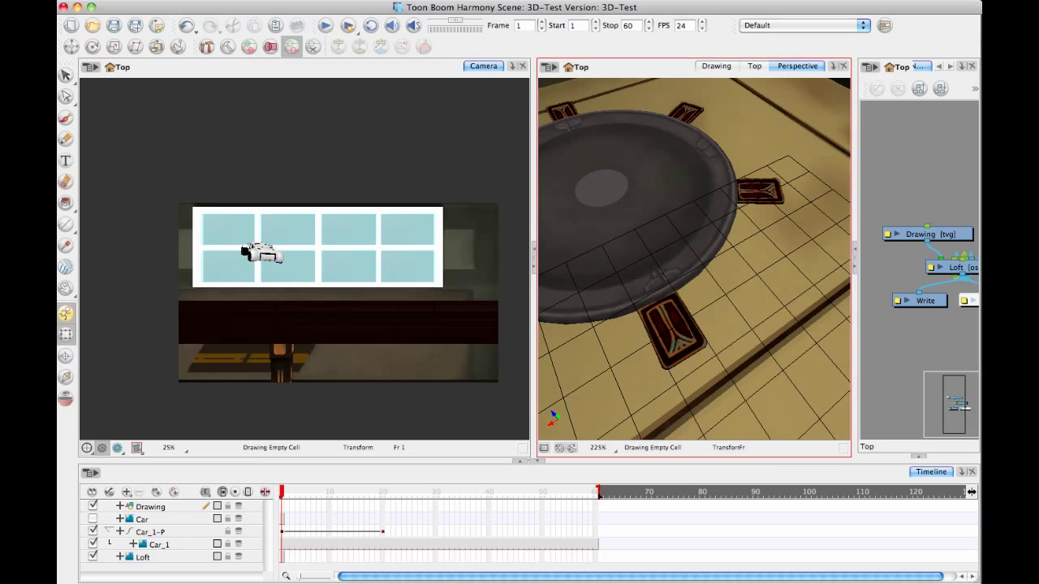
- Select the imported loft and examine its interior and the car's position from a lower angle in the Perspective view
click(755, 302)
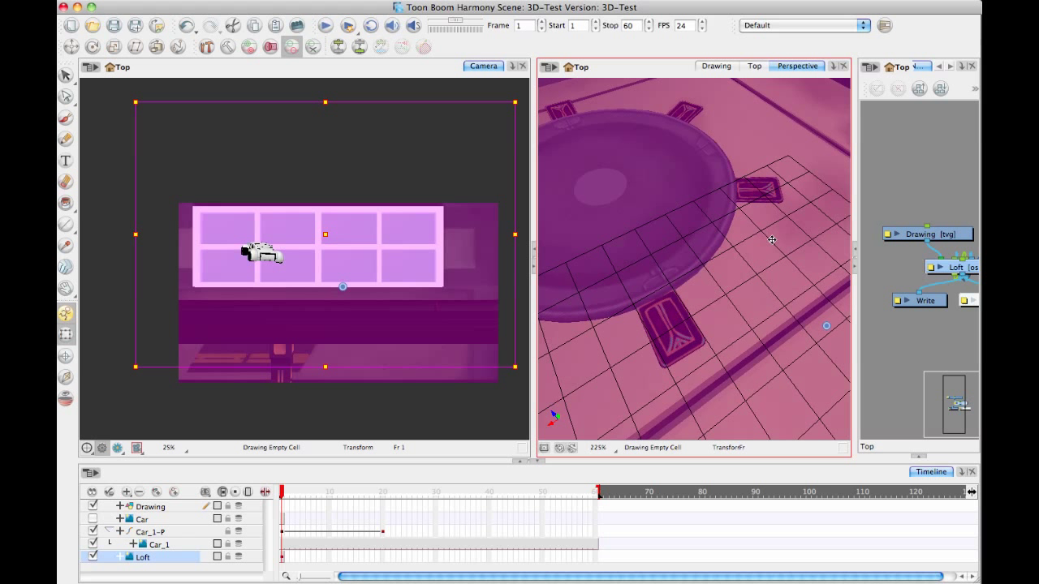
scroll(730, 292, down, 3)
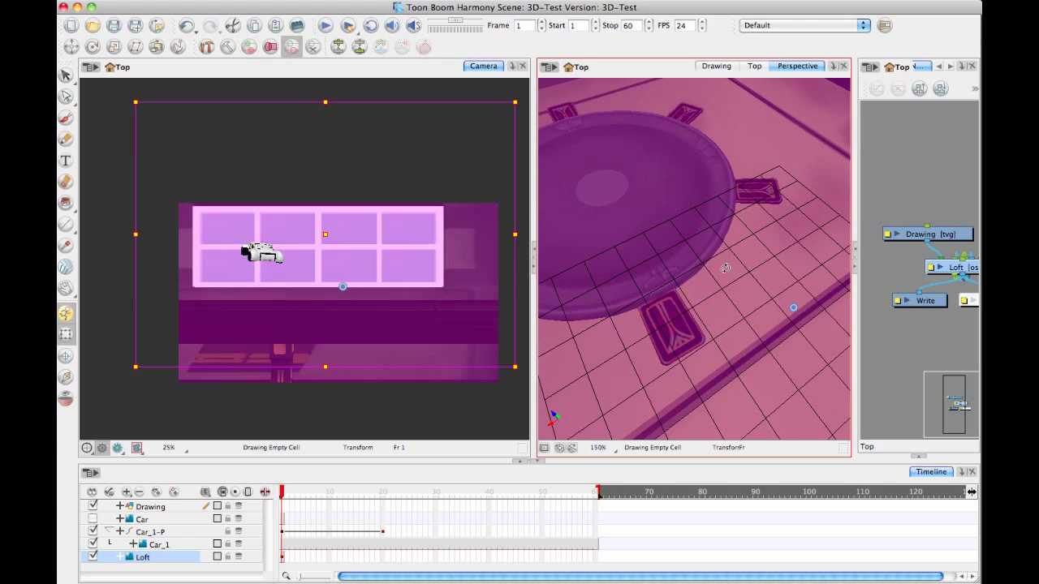
drag(725, 268, 681, 277)
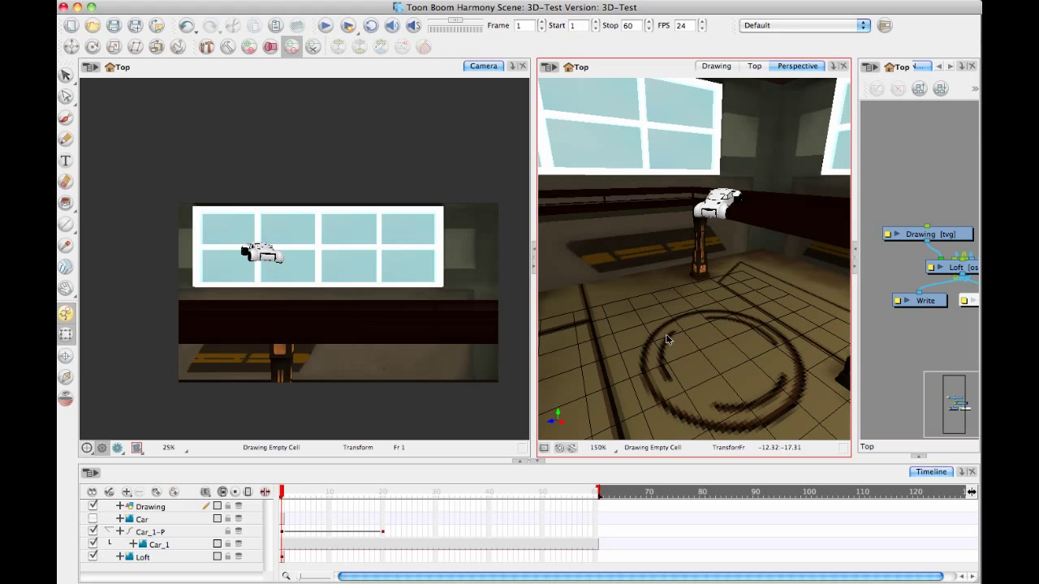
click(657, 293)
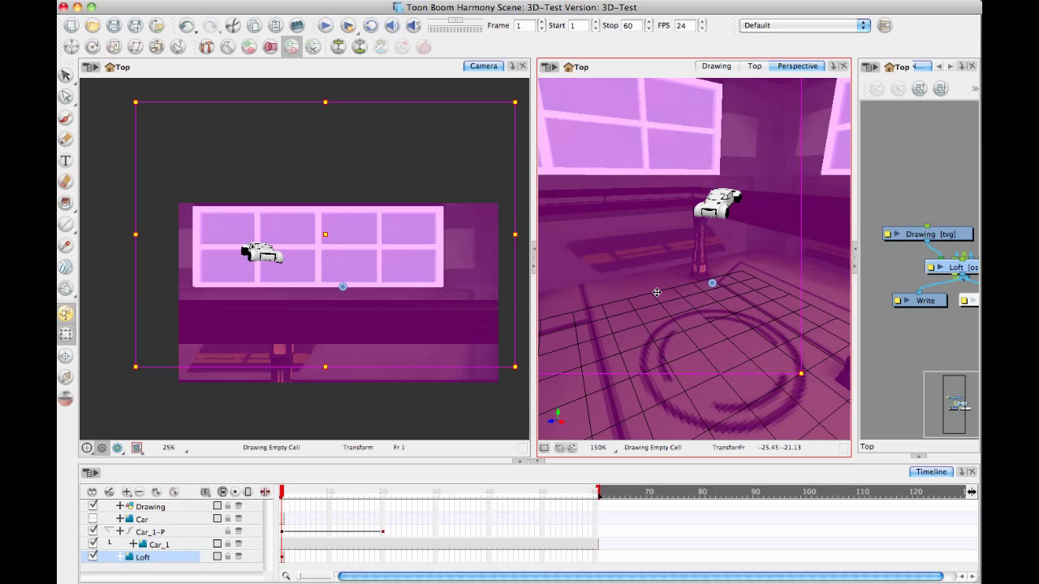
- Parent the Loft layer to the Car_1-P peg and scrub through the first frames to check the motion
drag(155, 559, 160, 535)
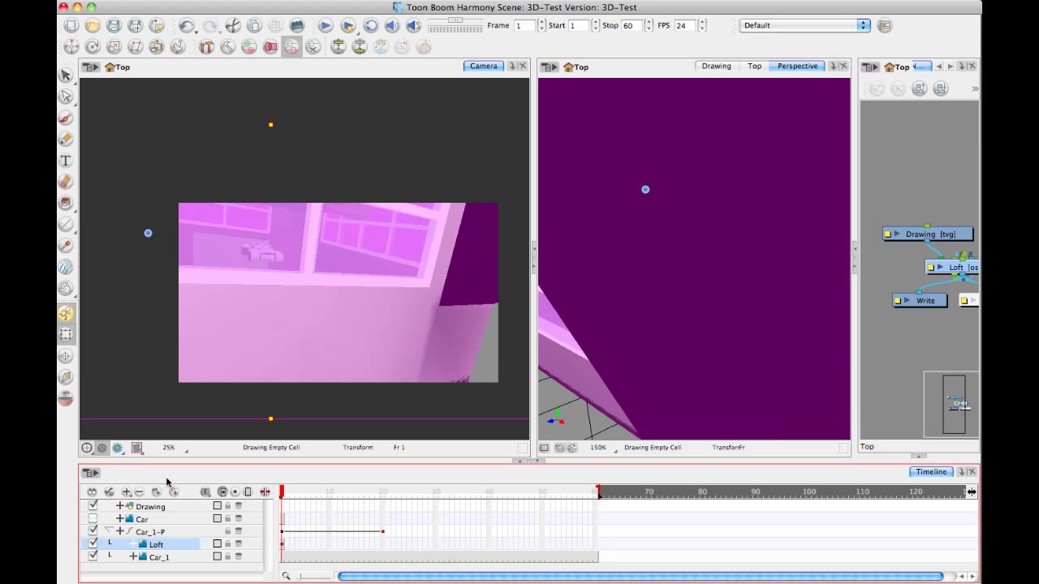
click(875, 178)
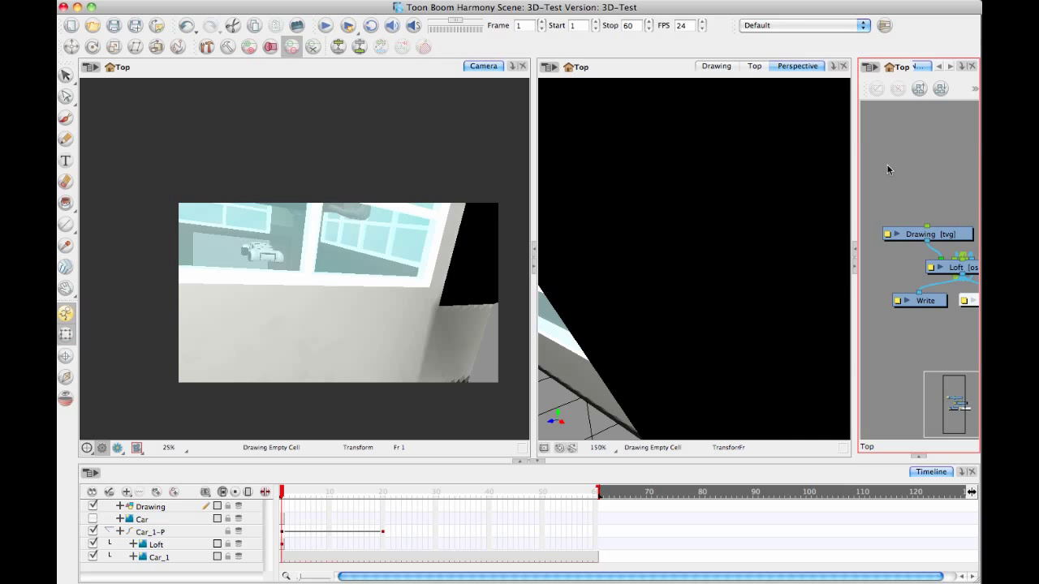
click(285, 492)
drag(308, 492, 201, 509)
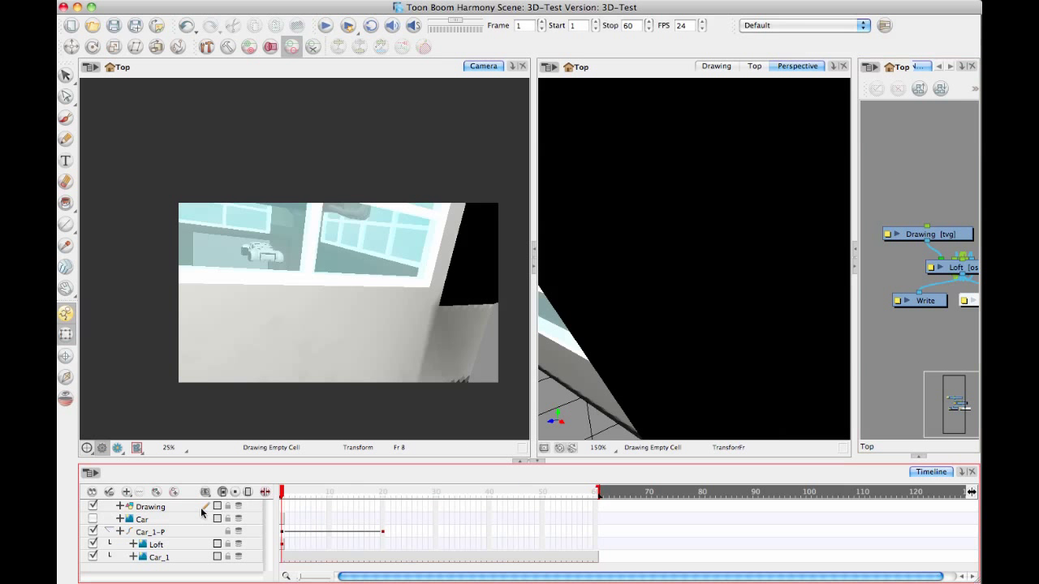
- Extend the Loft layer's exposure to frame 60 and inspect the model there in the Perspective view
click(595, 547)
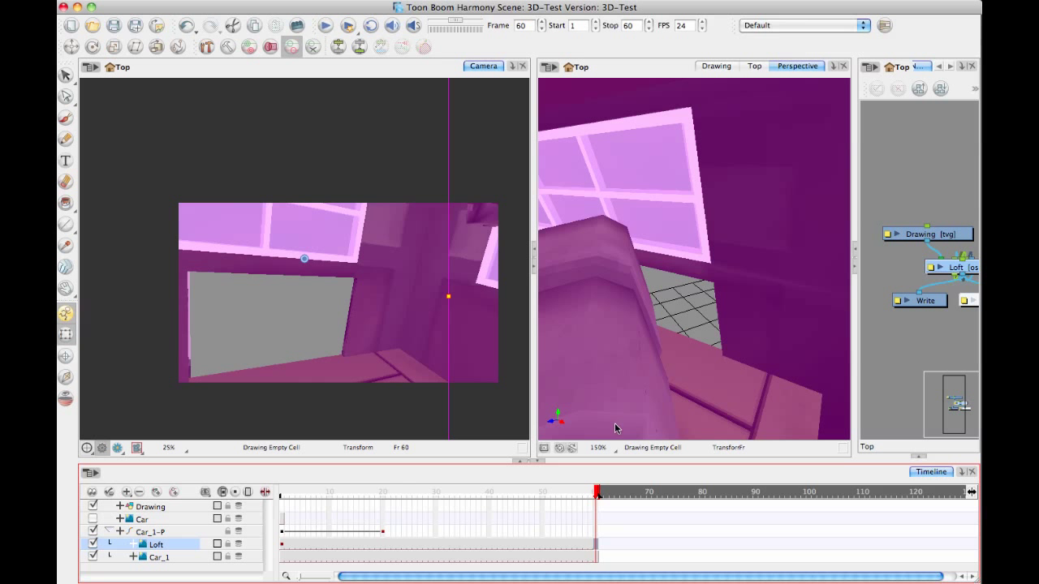
drag(719, 313, 796, 267)
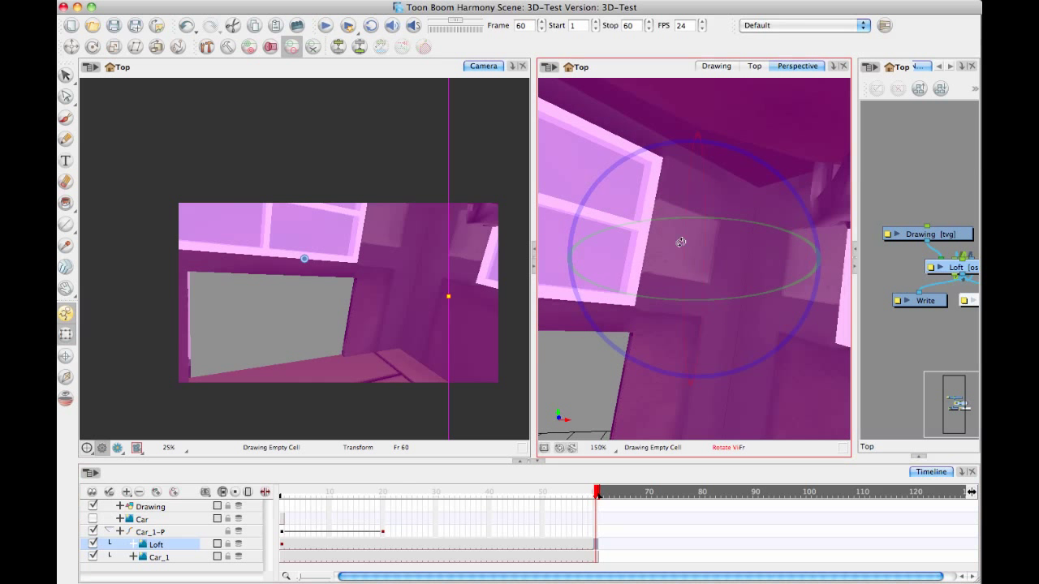
drag(673, 382, 726, 89)
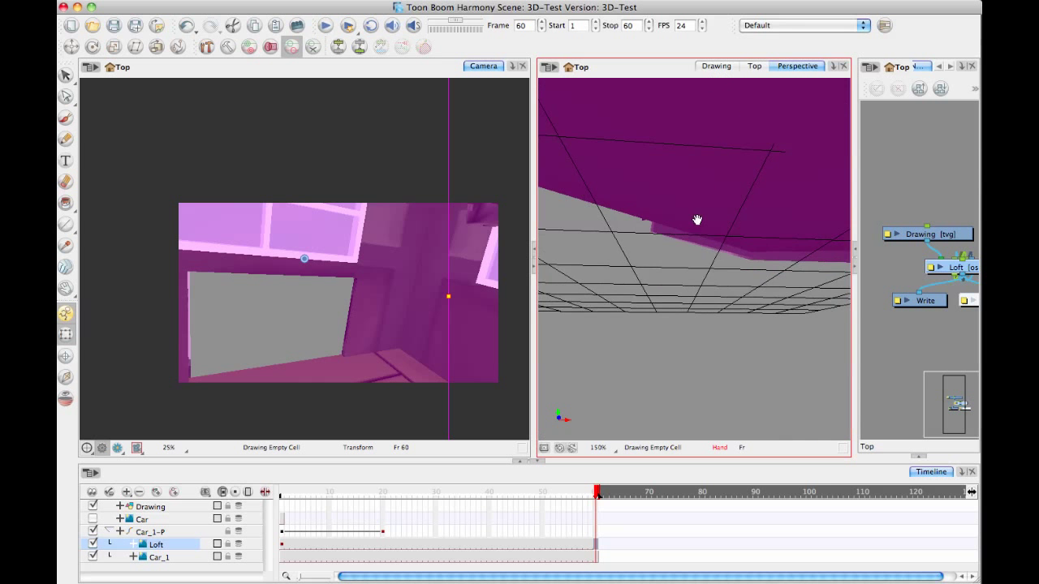
- Examine the loft interior and the car's placement at frame 60 from several angles and distances in the Perspective view
drag(696, 220, 729, 299)
scroll(718, 267, down, 6)
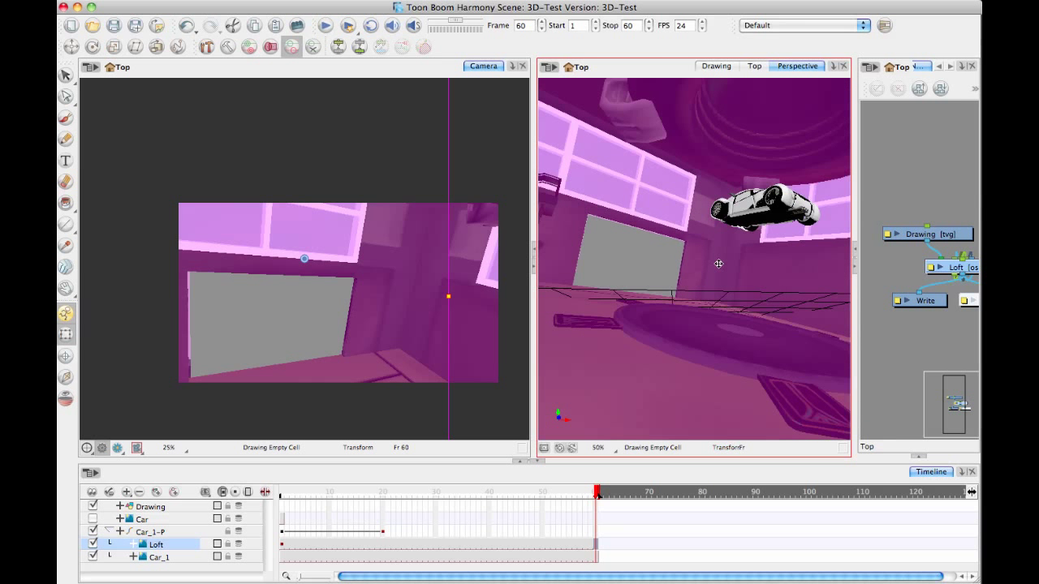
scroll(719, 262, up, 5)
scroll(719, 262, down, 3)
scroll(719, 261, up, 3)
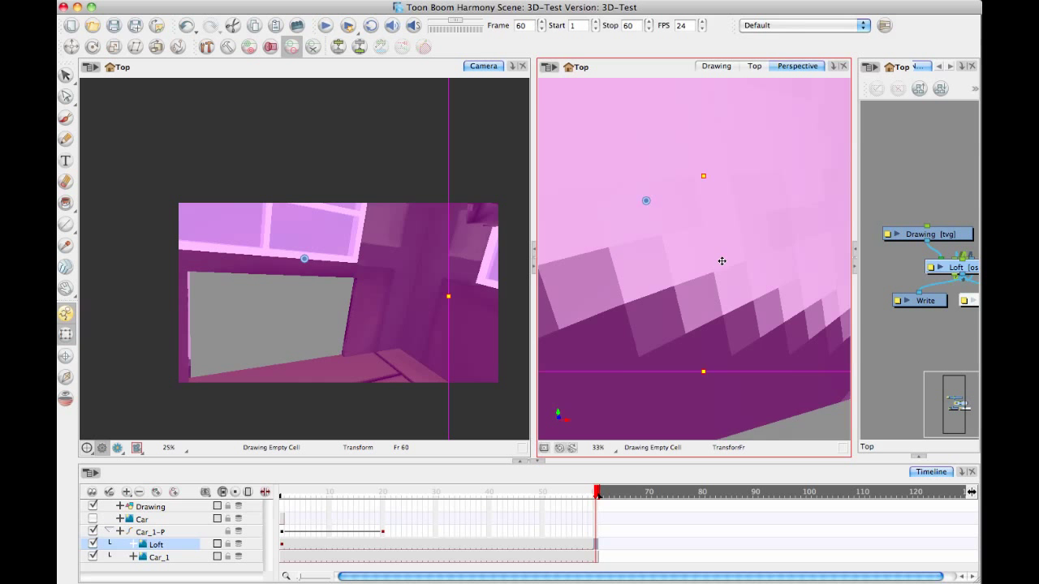
scroll(721, 260, down, 3)
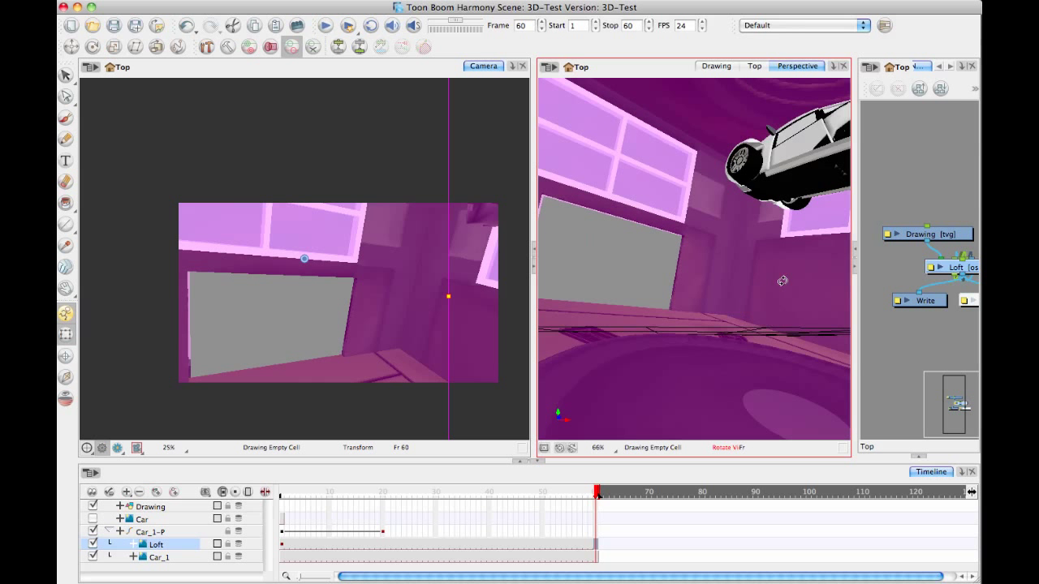
drag(783, 281, 752, 292)
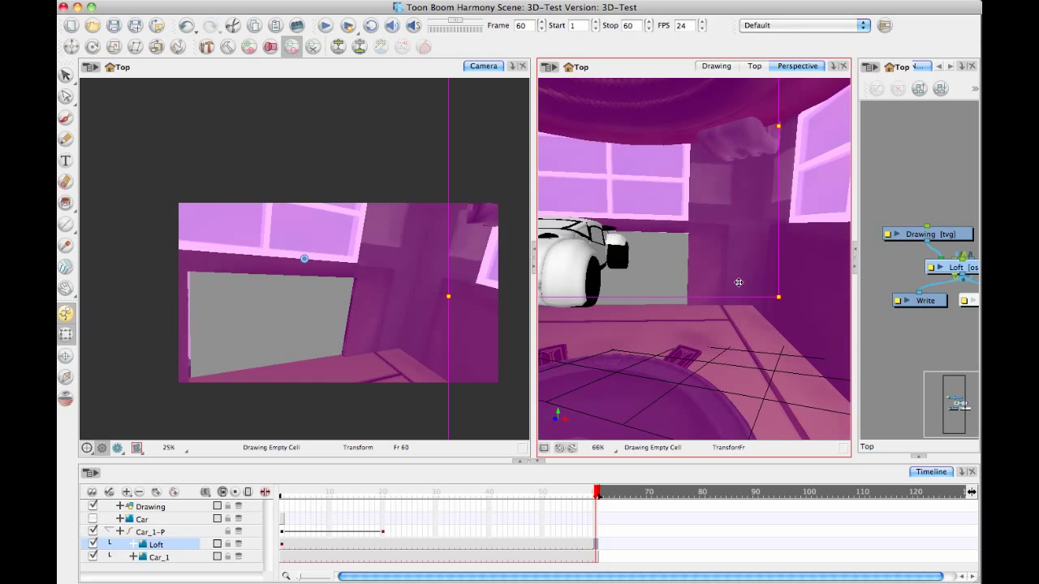
drag(719, 309, 751, 328)
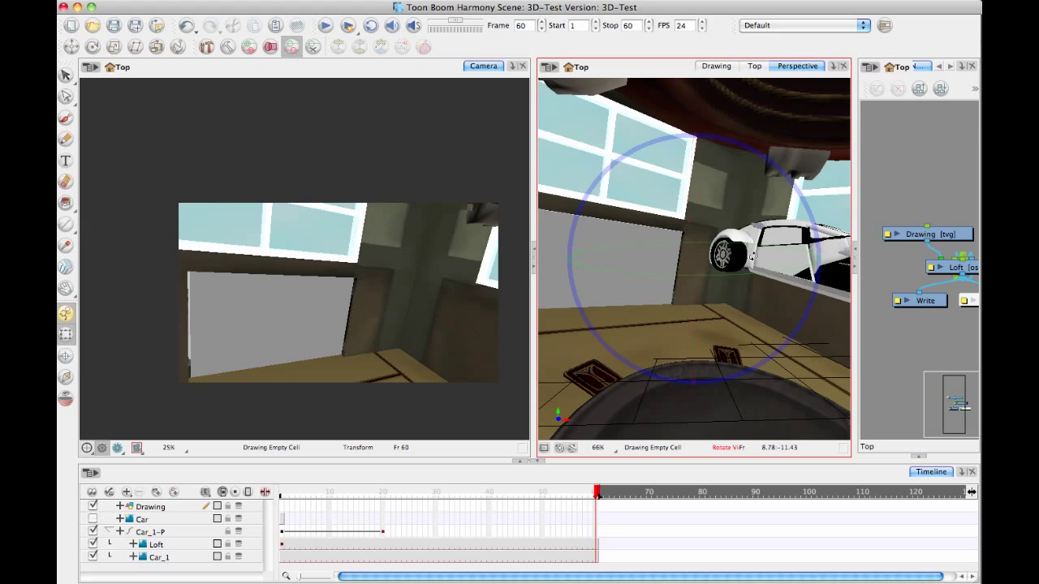
drag(749, 290, 684, 275)
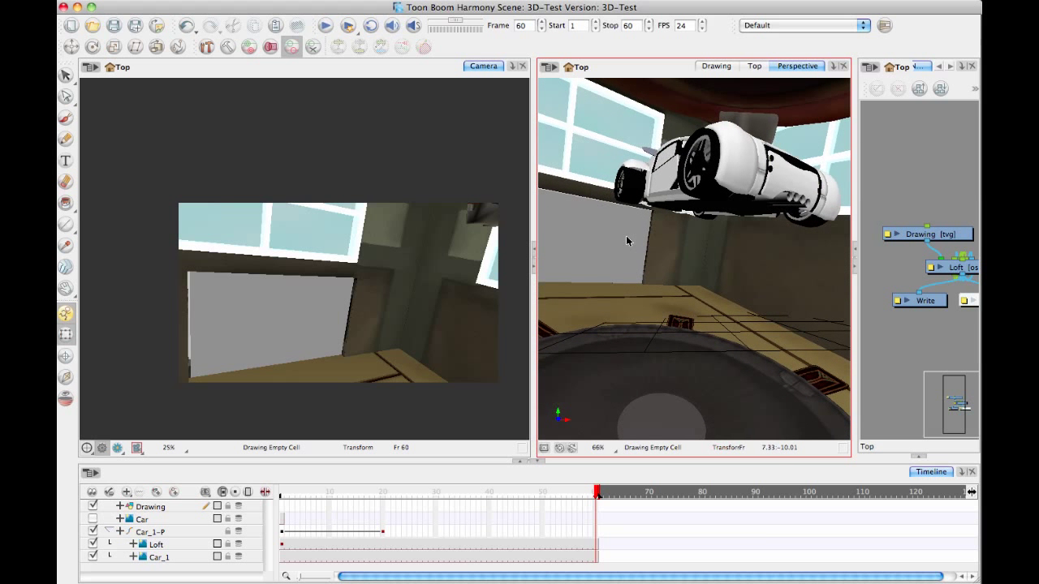
- Add a parent peg to the Loft layer and enable 3D in that peg's layer properties
click(172, 545)
click(175, 492)
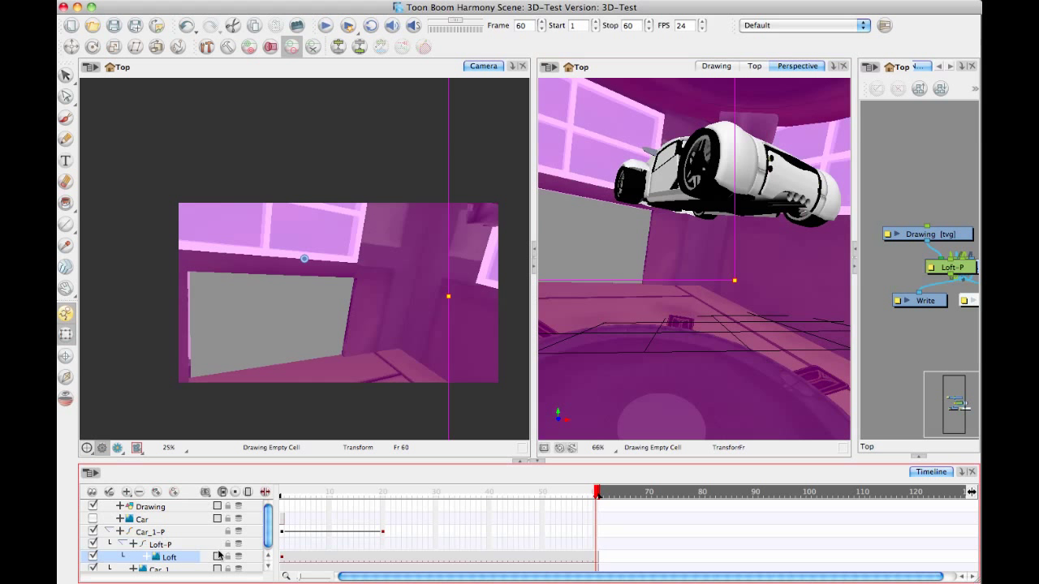
double_click(188, 545)
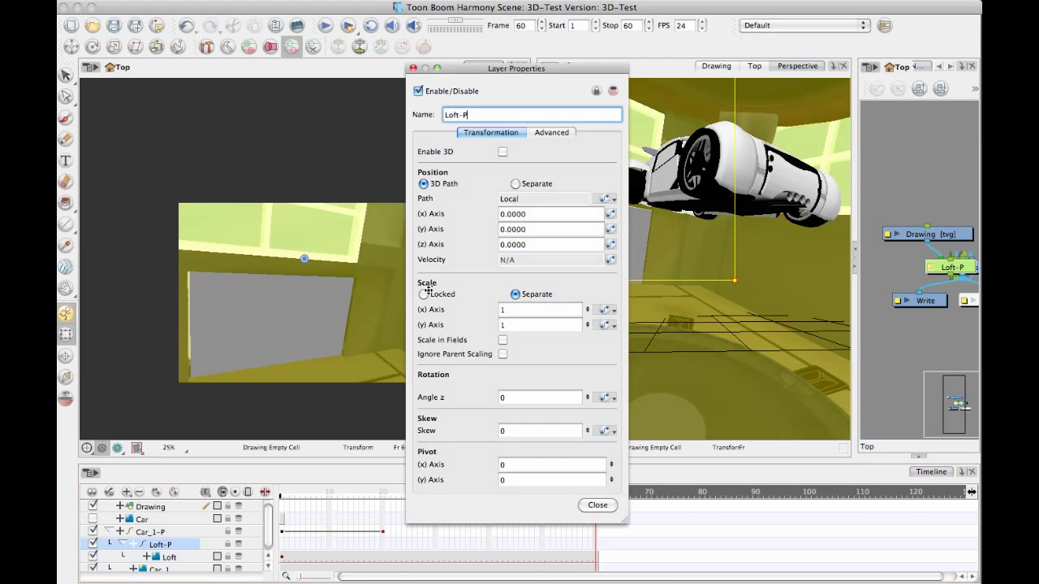
click(502, 152)
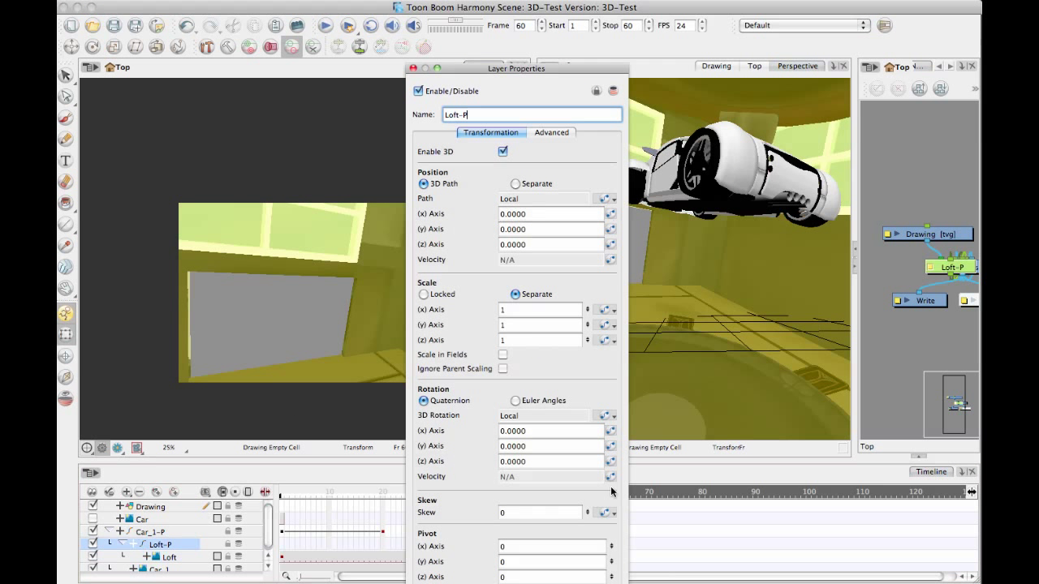
click(413, 69)
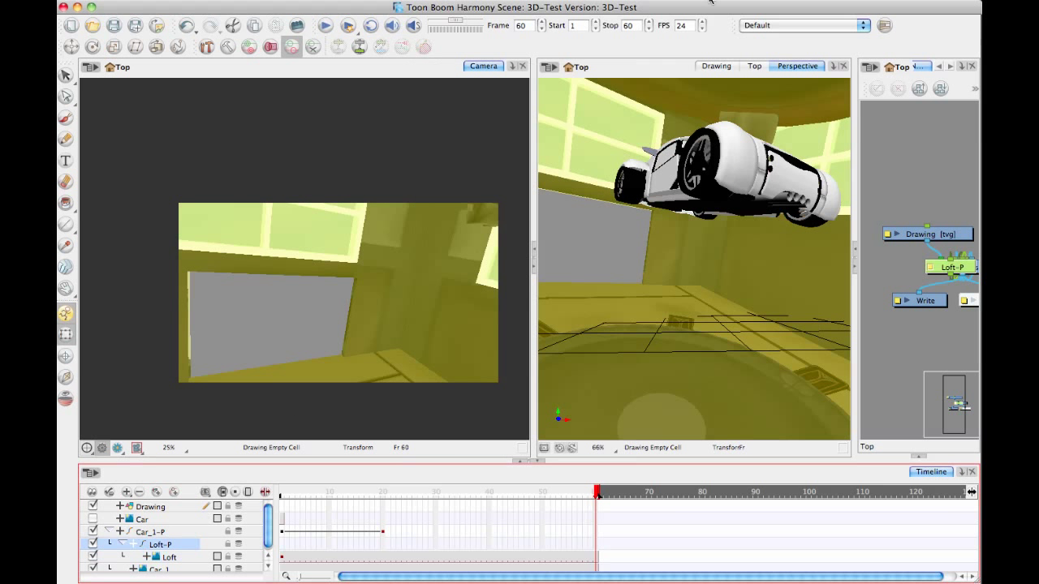
- Turn the Loft-P peg about its vertical axis at frame 60 and shift it slightly in the Perspective view
click(725, 67)
click(799, 66)
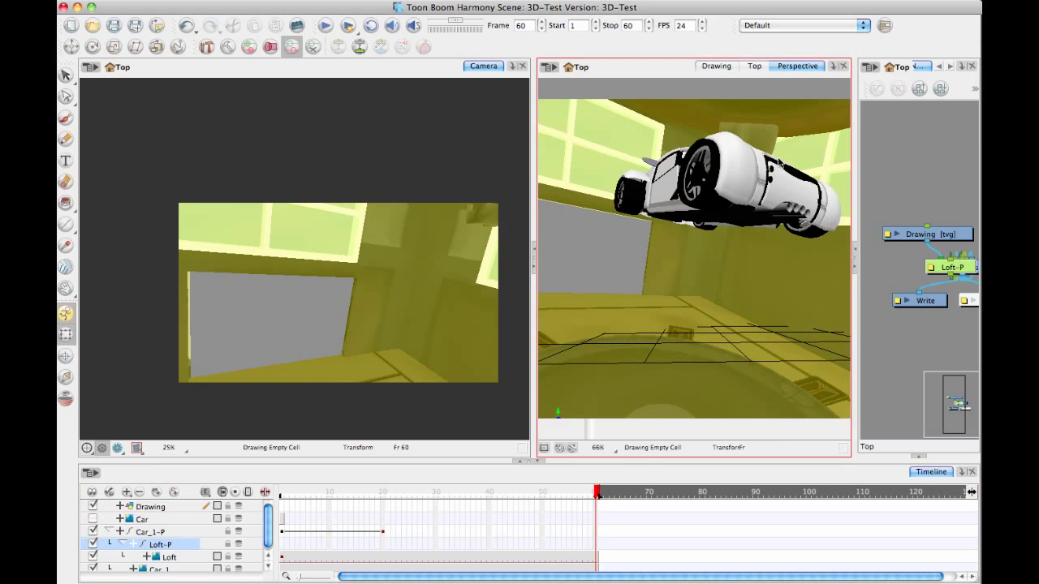
key(1)
key(1)
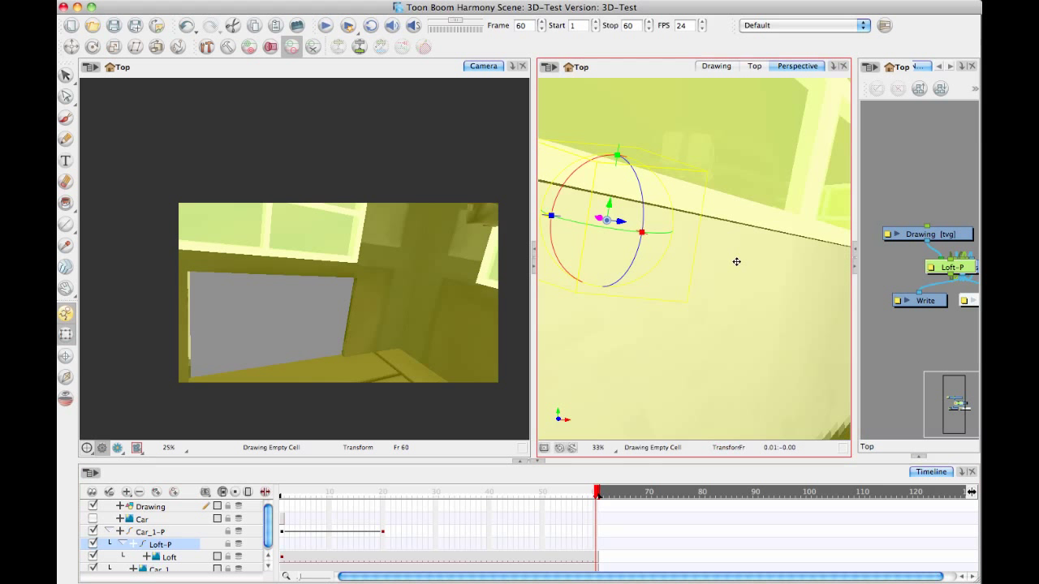
key(1)
drag(643, 216, 747, 192)
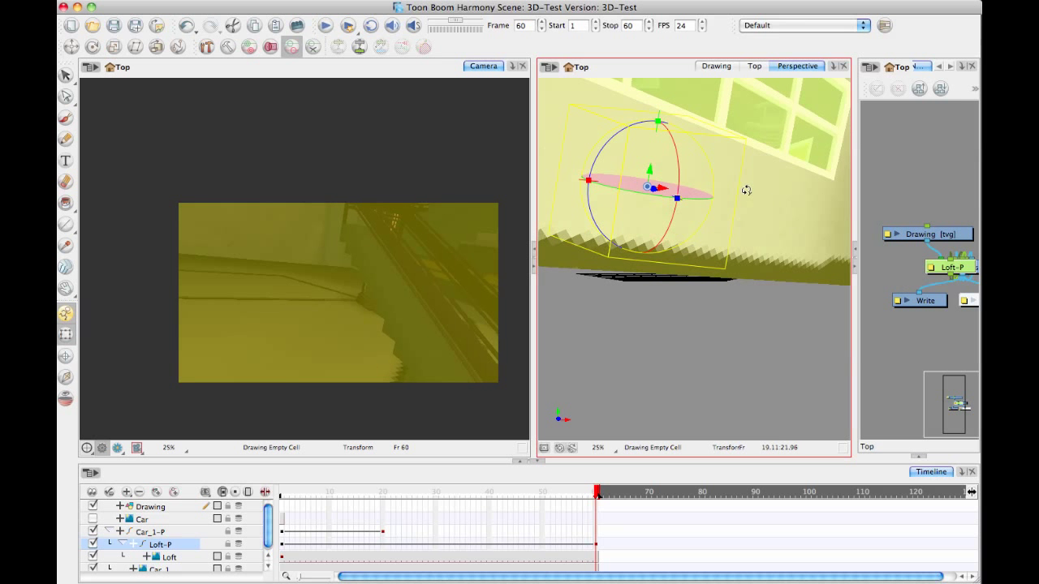
drag(652, 190, 651, 183)
- Move and rotate the loft in the Top view so its room surrounds the camera cone, then raise it in the Camera view
click(755, 66)
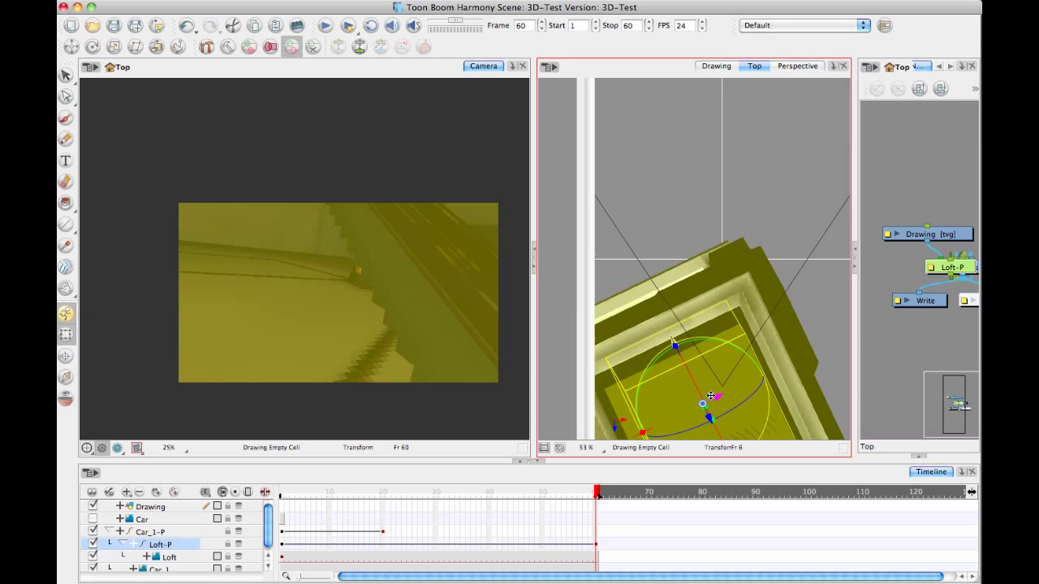
drag(710, 396, 706, 247)
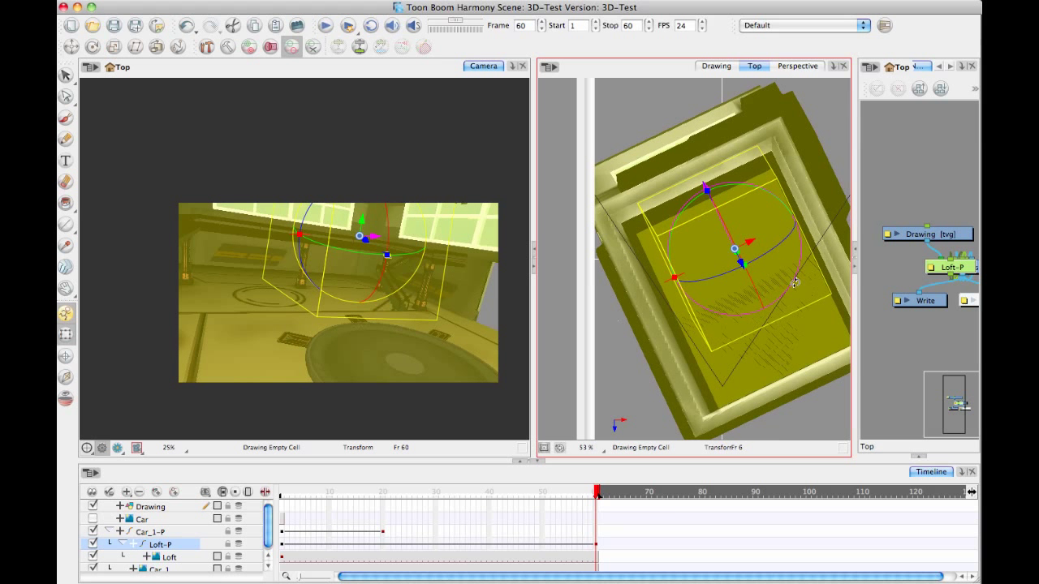
mouse_move(796, 270)
mouse_down()
mouse_move(769, 294)
mouse_move(808, 258)
mouse_up()
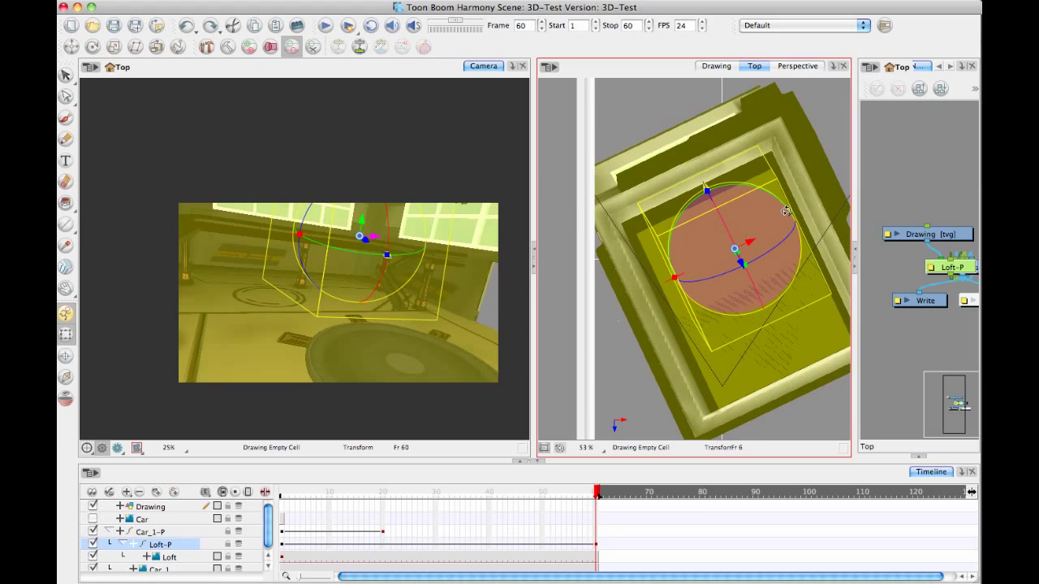
drag(780, 196, 727, 275)
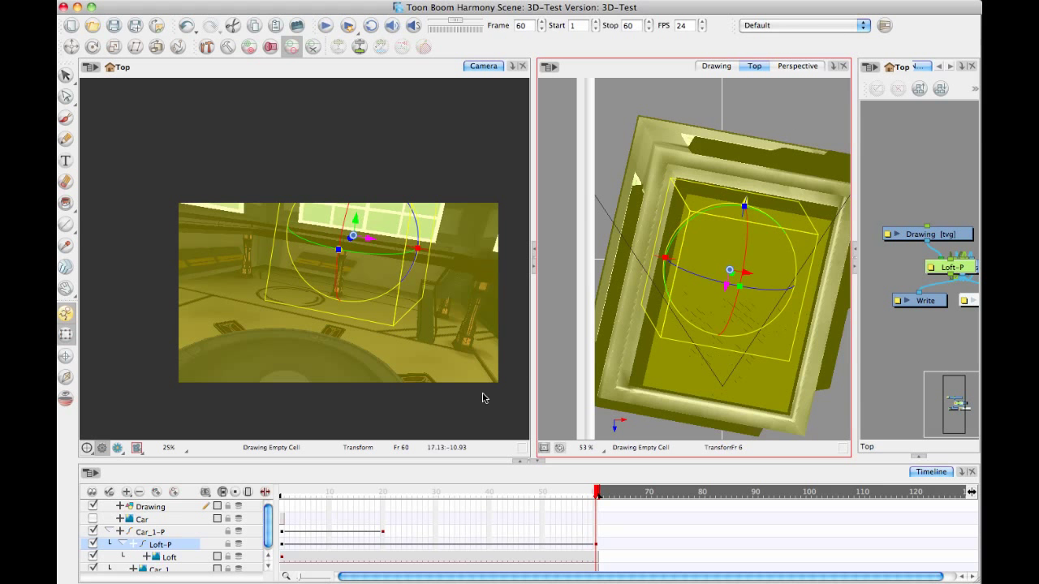
click(352, 218)
drag(352, 219, 348, 158)
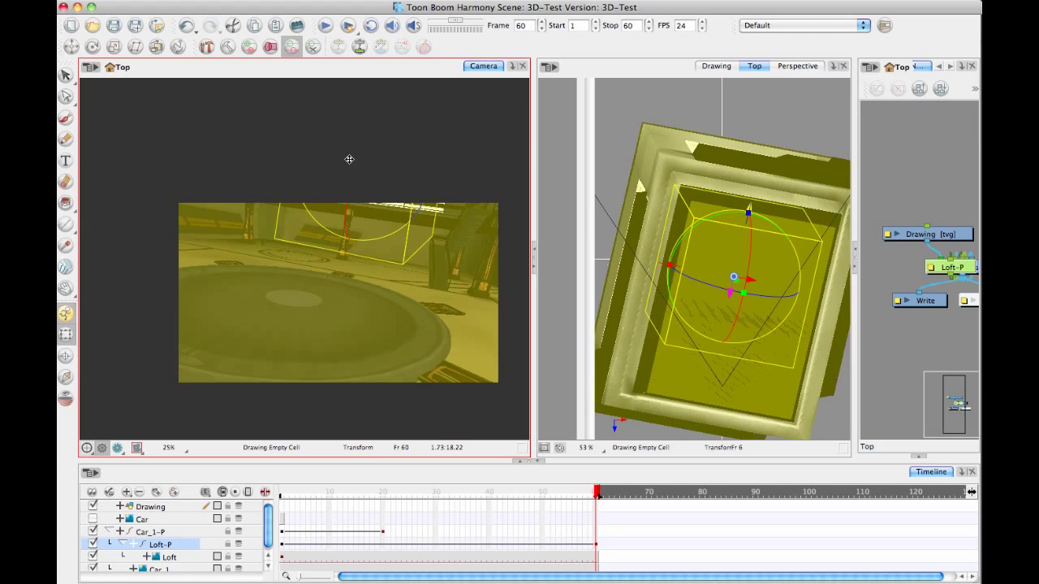
- Try to move the Loft-P keyframe from frame 60 to frame 1, then undo the move
drag(330, 492, 145, 483)
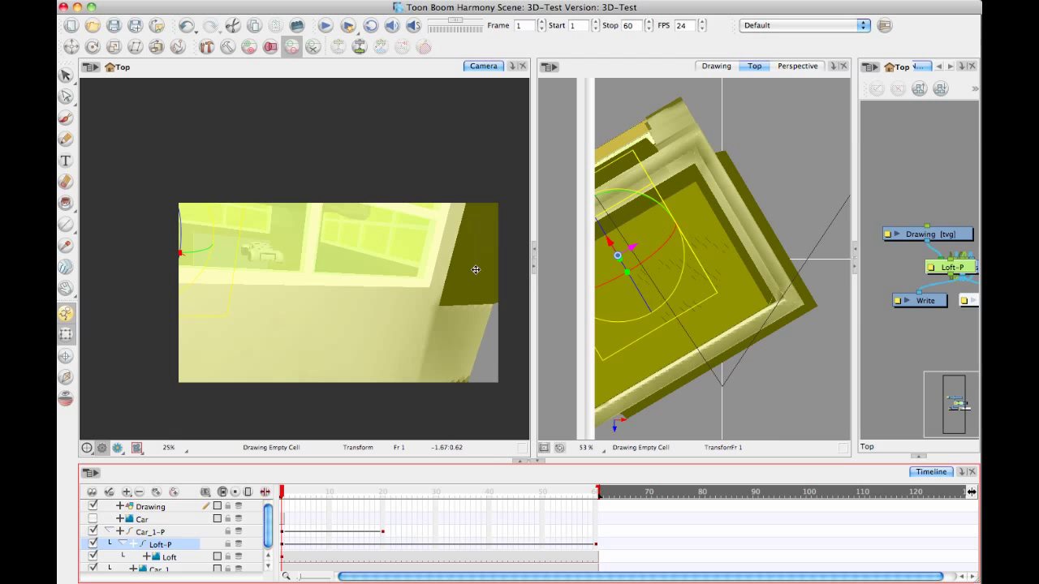
click(597, 550)
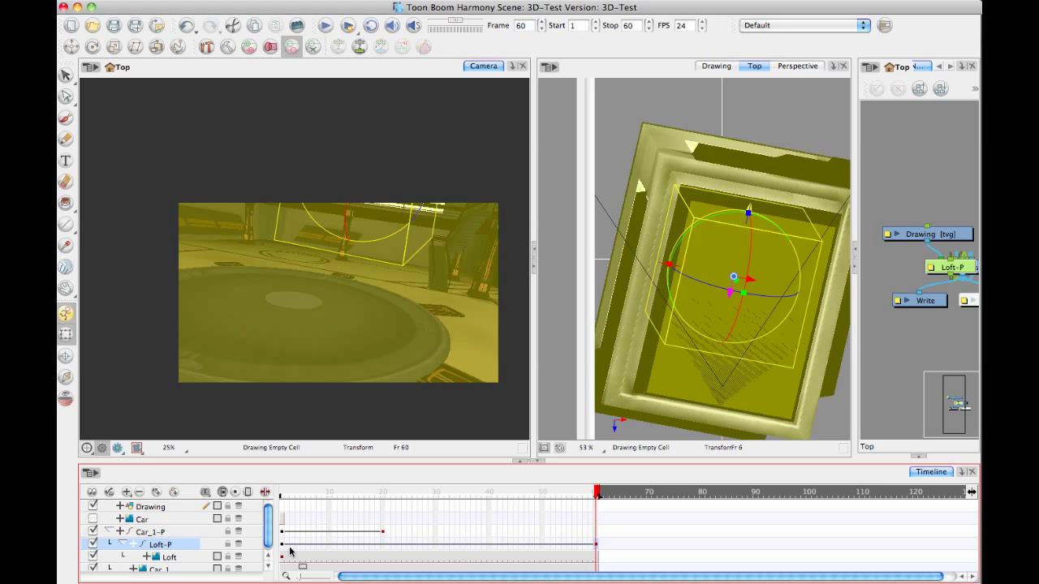
click(284, 543)
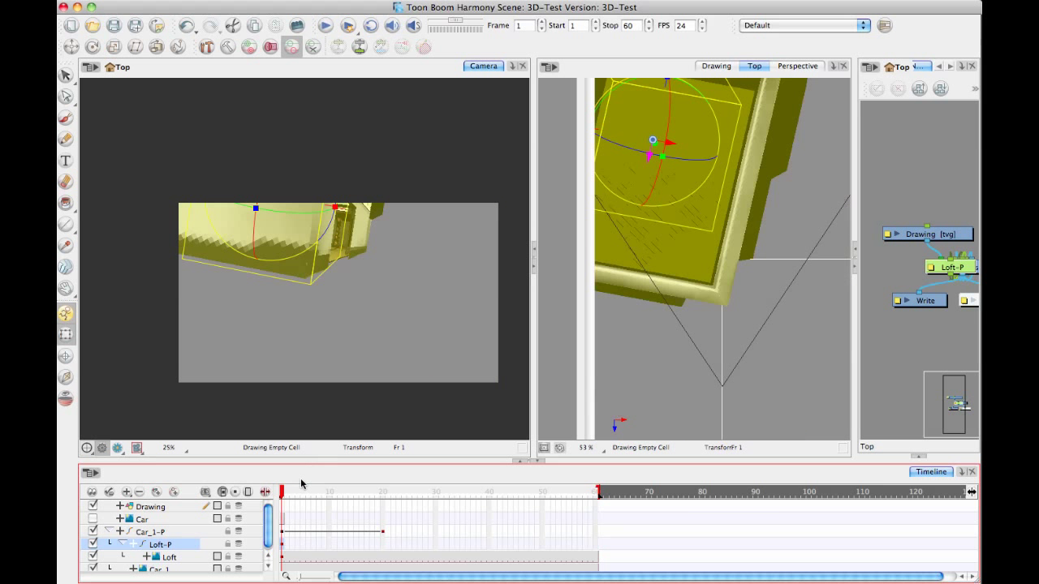
drag(284, 491, 634, 455)
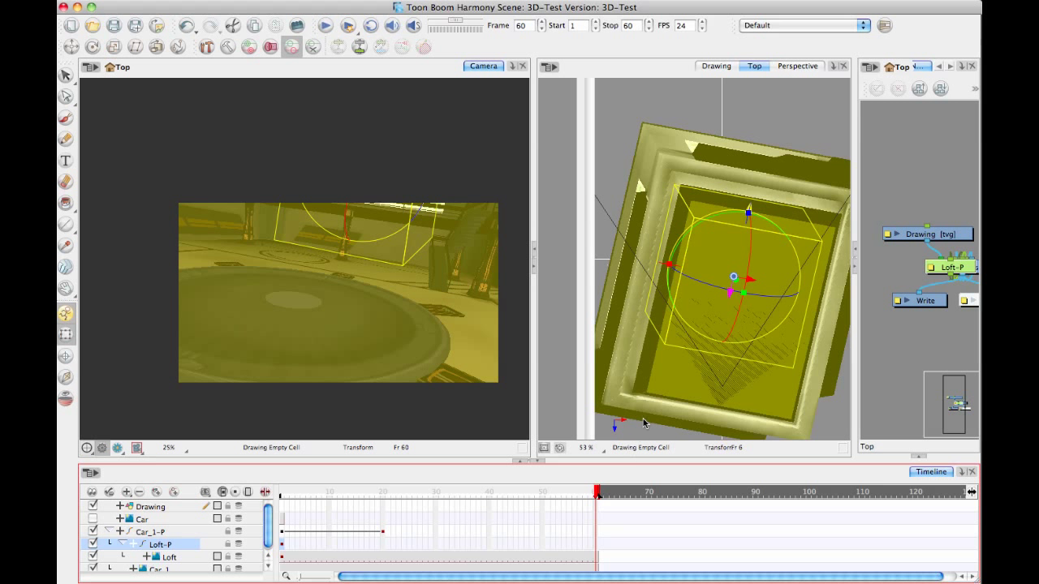
key(super+z)
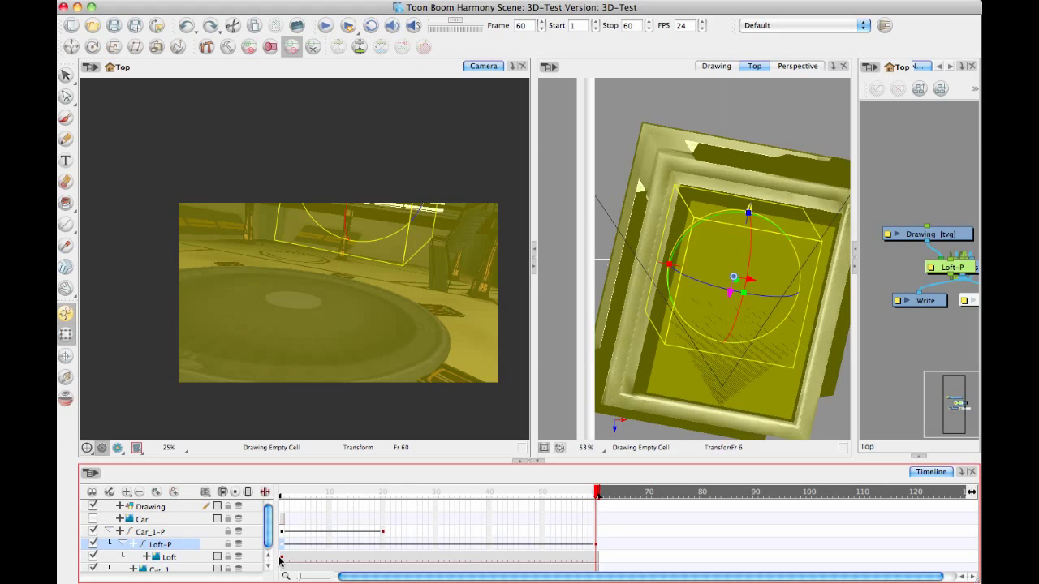
- Delete the Loft-P keyframe at frame 1 and scrub through the first frames to check the loft's motion
drag(598, 491, 495, 458)
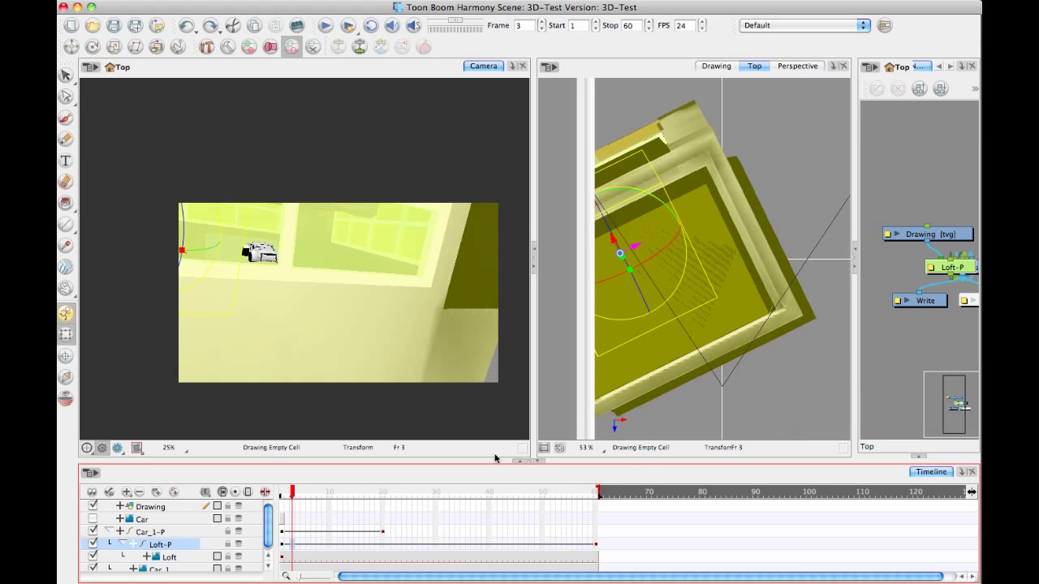
click(280, 558)
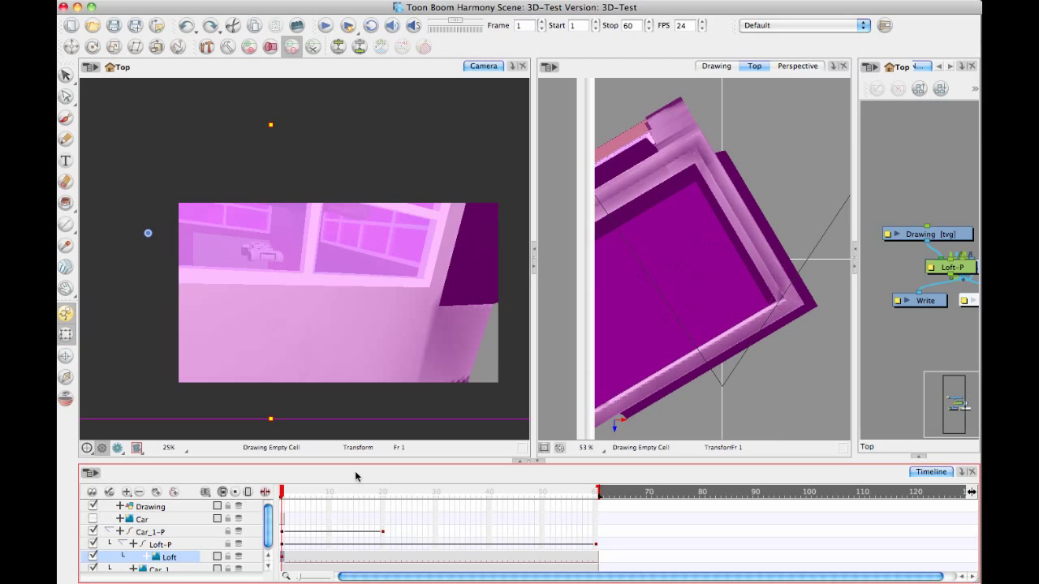
click(284, 544)
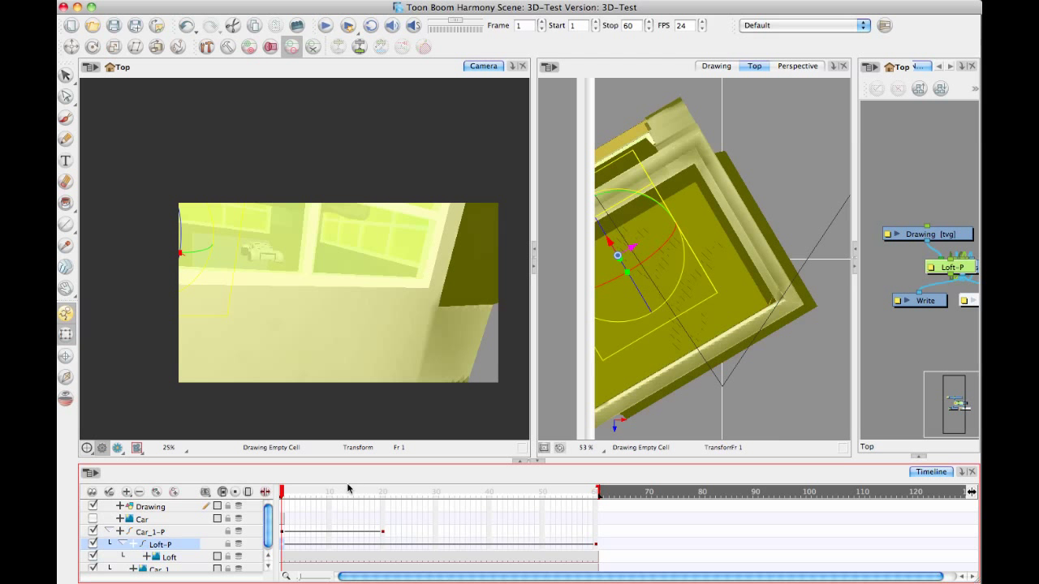
key(Delete)
drag(285, 494, 271, 533)
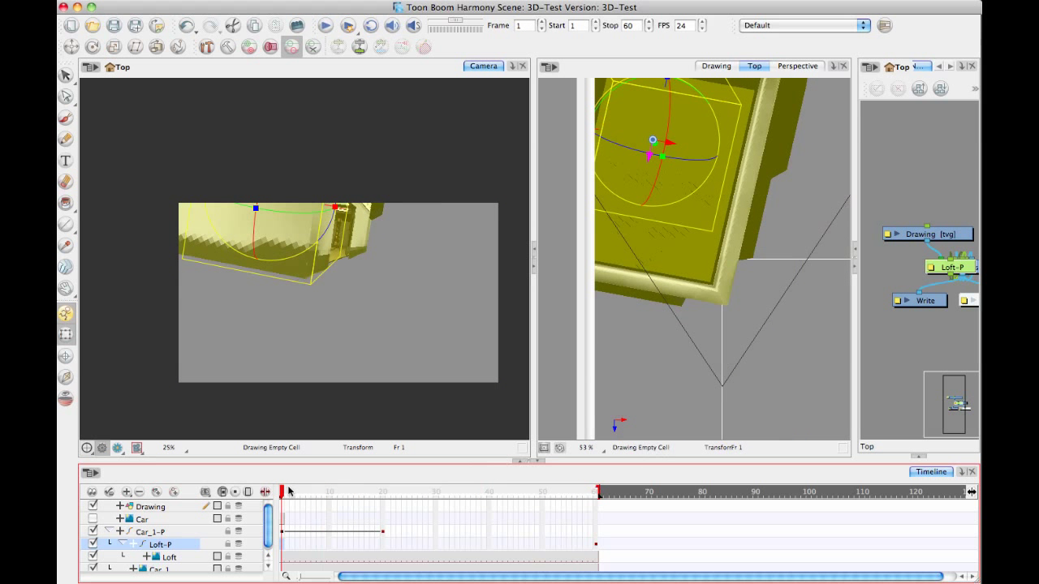
drag(288, 492, 371, 490)
drag(427, 473, 351, 527)
click(315, 520)
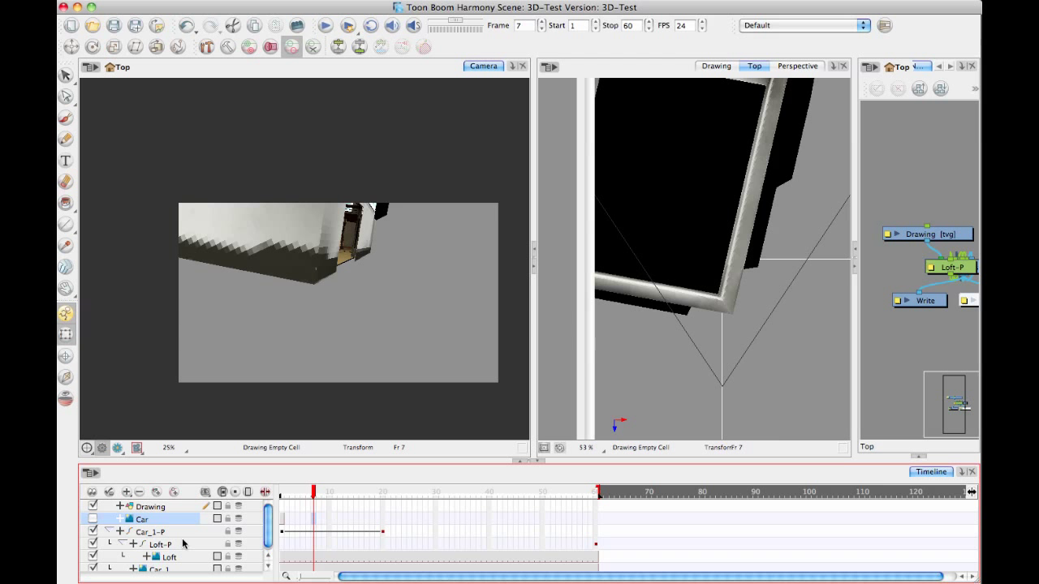
- Move the Loft-P peg with its Loft layer out of the Car_1-P hierarchy, placing it above Car_1-P
click(183, 544)
click(178, 533)
click(179, 547)
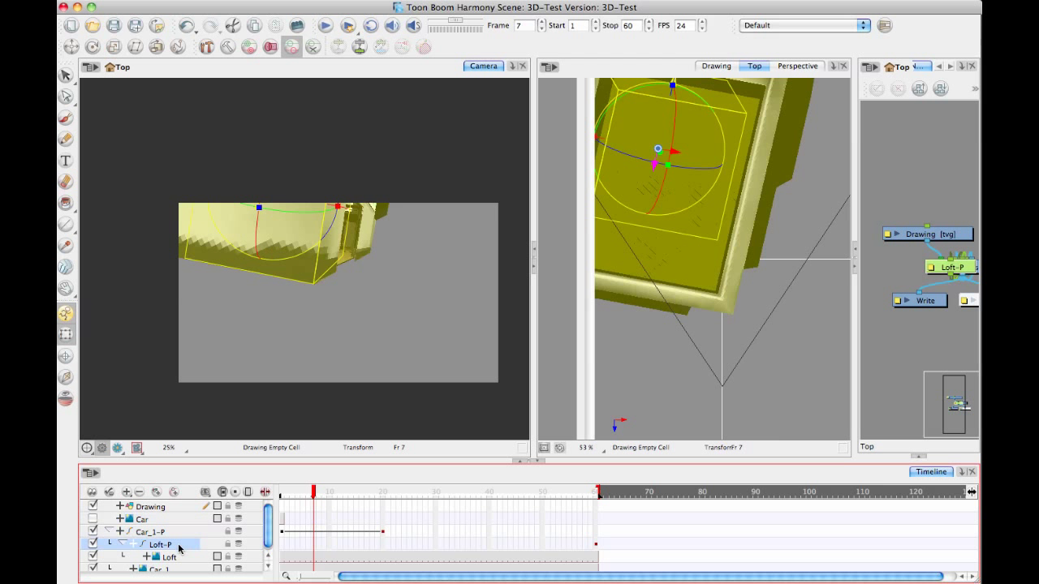
drag(174, 531, 179, 524)
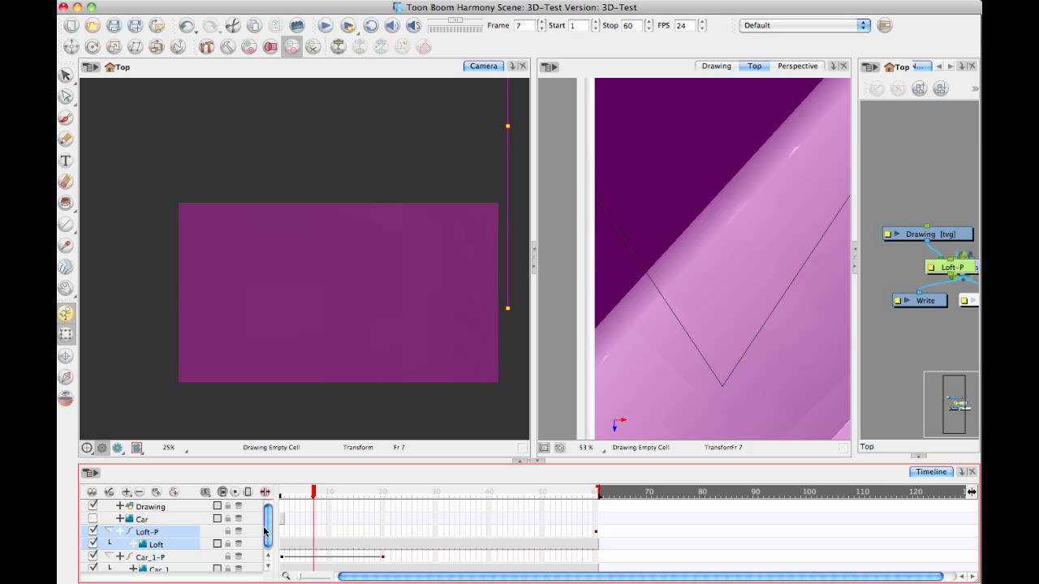
click(178, 557)
scroll(266, 542, down, 1)
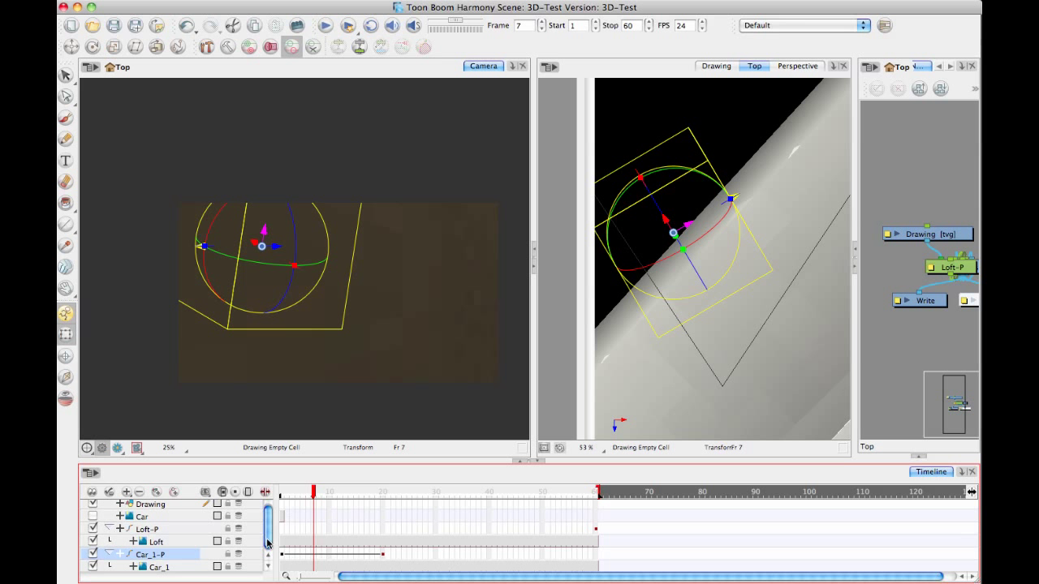
- Add a parent peg above Loft-P, expand that new peg's parameters and enlarge the Timeline to show them
click(157, 529)
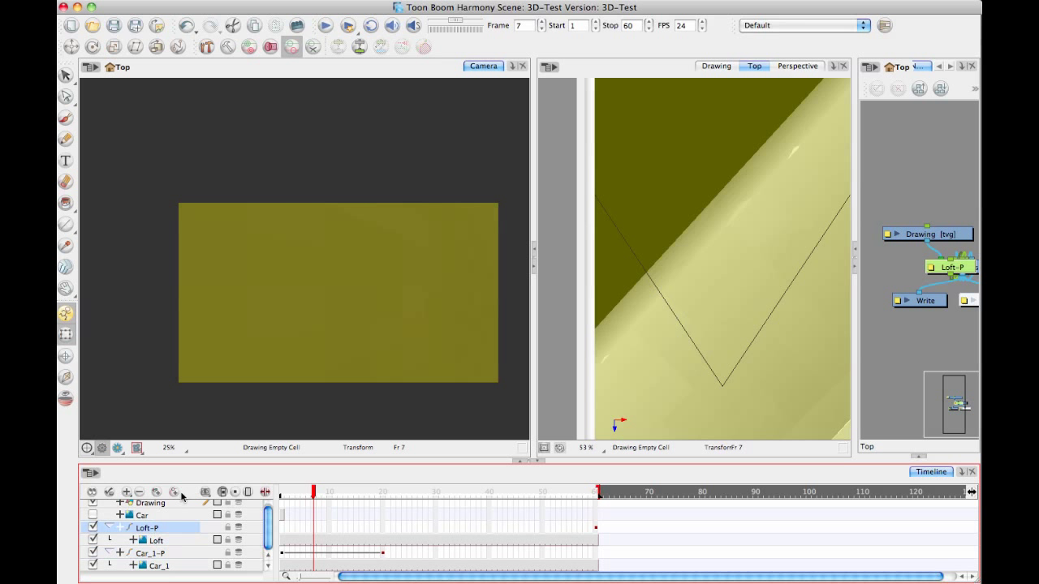
click(174, 492)
scroll(261, 532, down, 1)
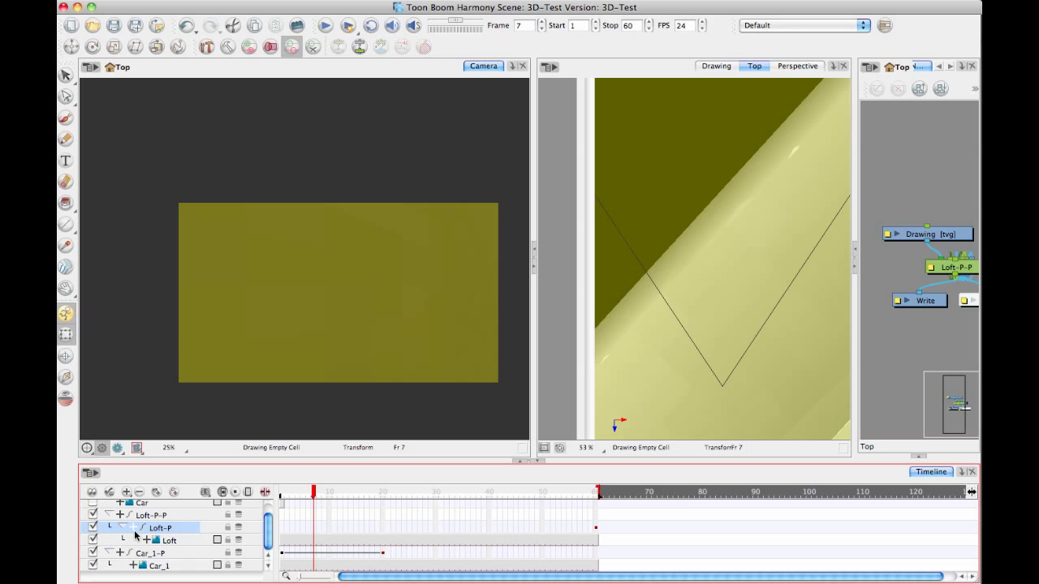
click(119, 514)
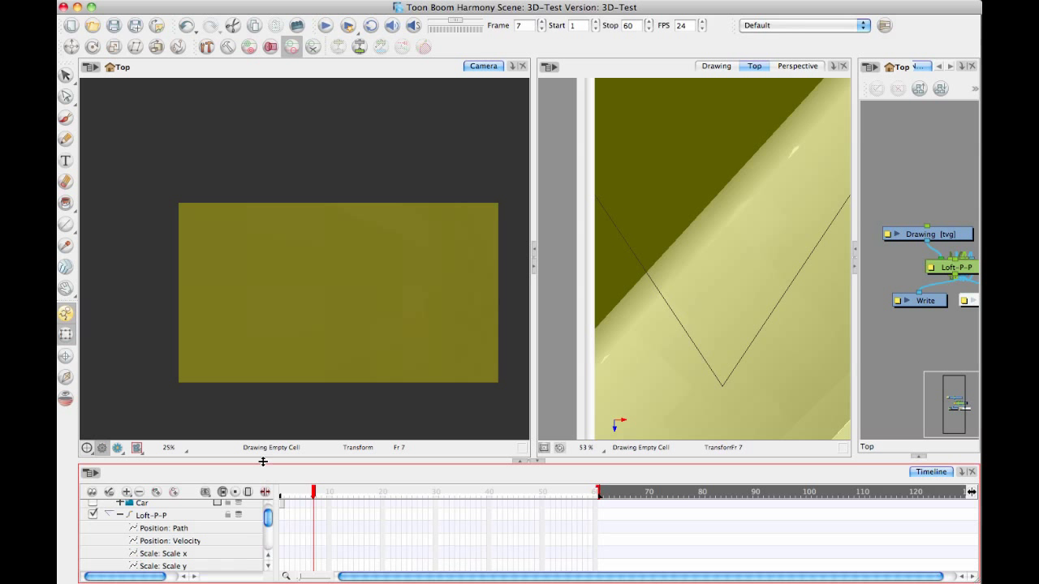
drag(263, 462, 248, 170)
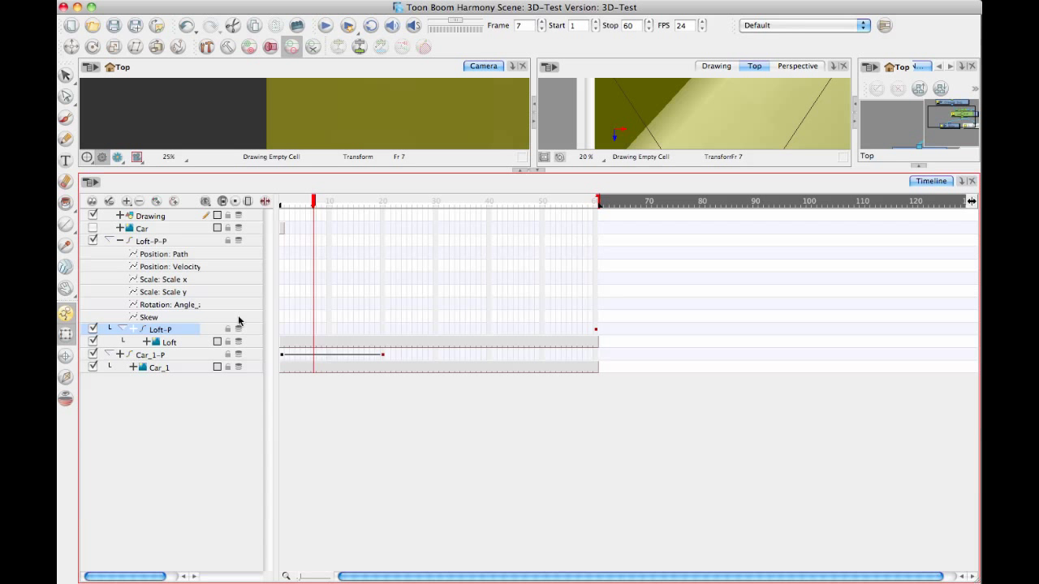
- Expand the Car_1-P peg's parameters and show the parameter values beside the Timeline layers
click(120, 355)
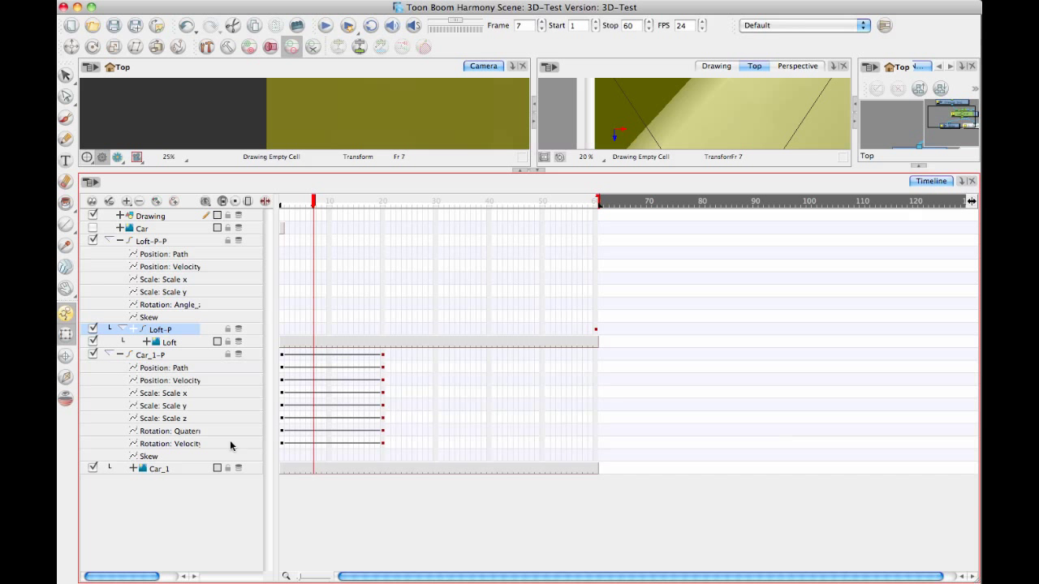
click(202, 414)
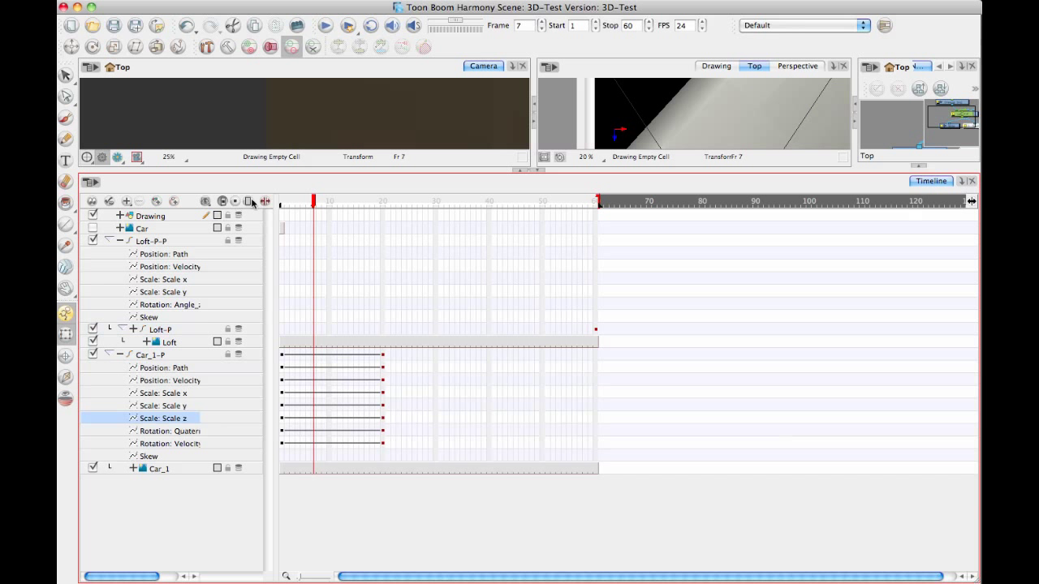
click(264, 200)
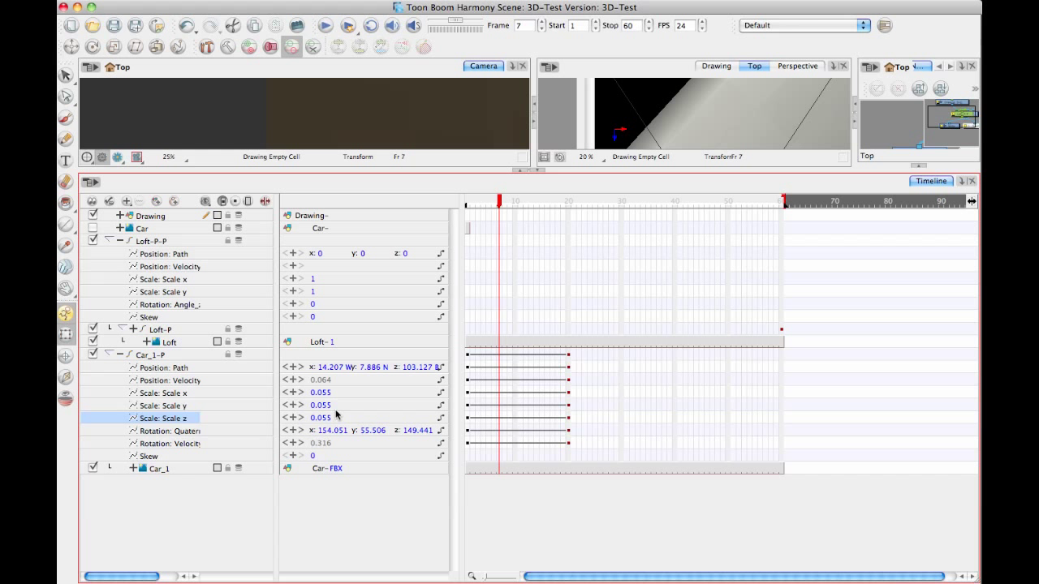
- Set the Loft-P-P peg's Scale y and Scale x to 0.055 at frame 7
drag(314, 292, 364, 292)
click(323, 292)
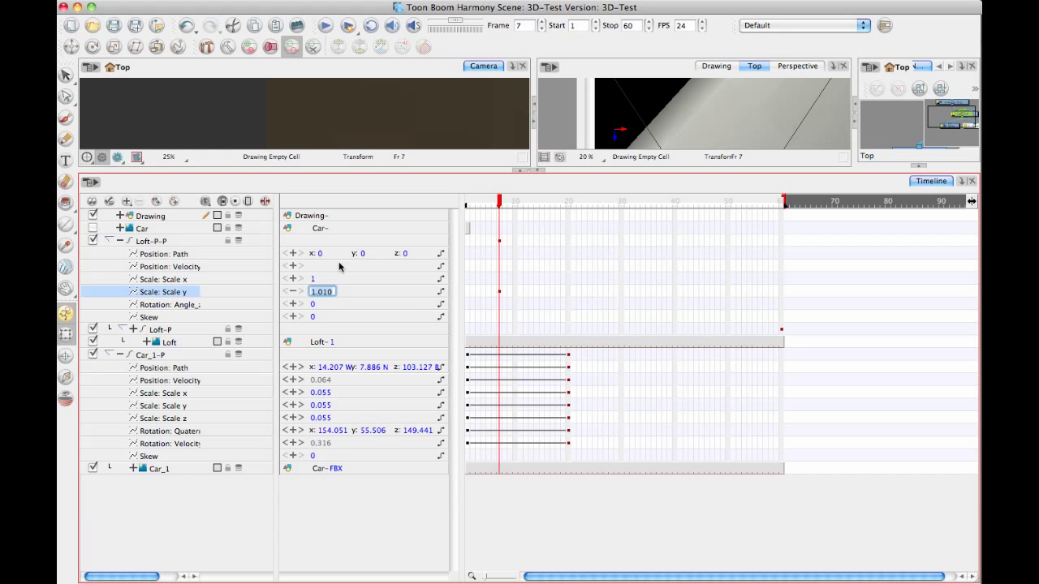
key(BackSpace)
text(.055)
key(Return)
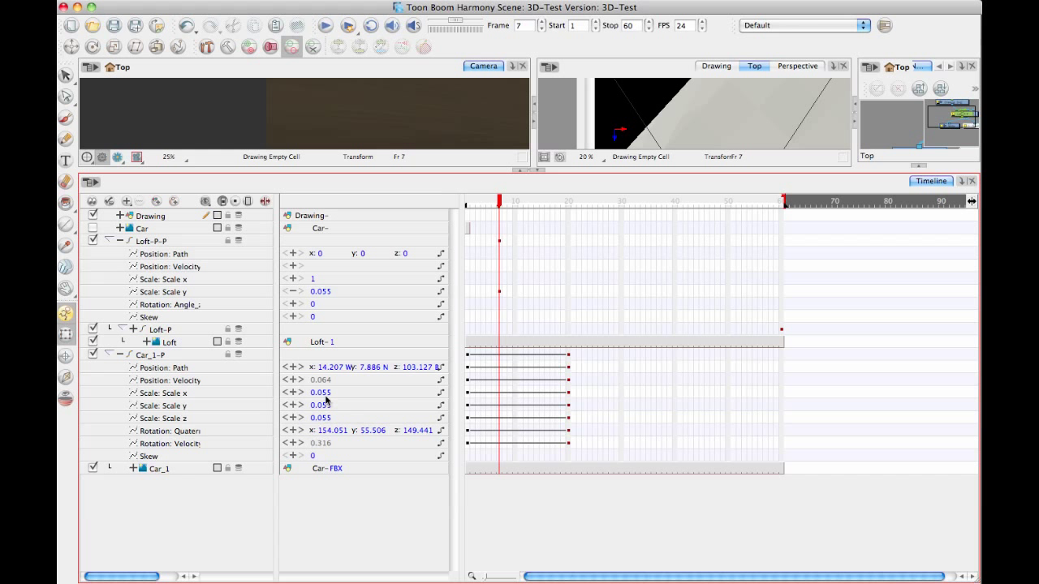
click(314, 279)
key(BackSpace)
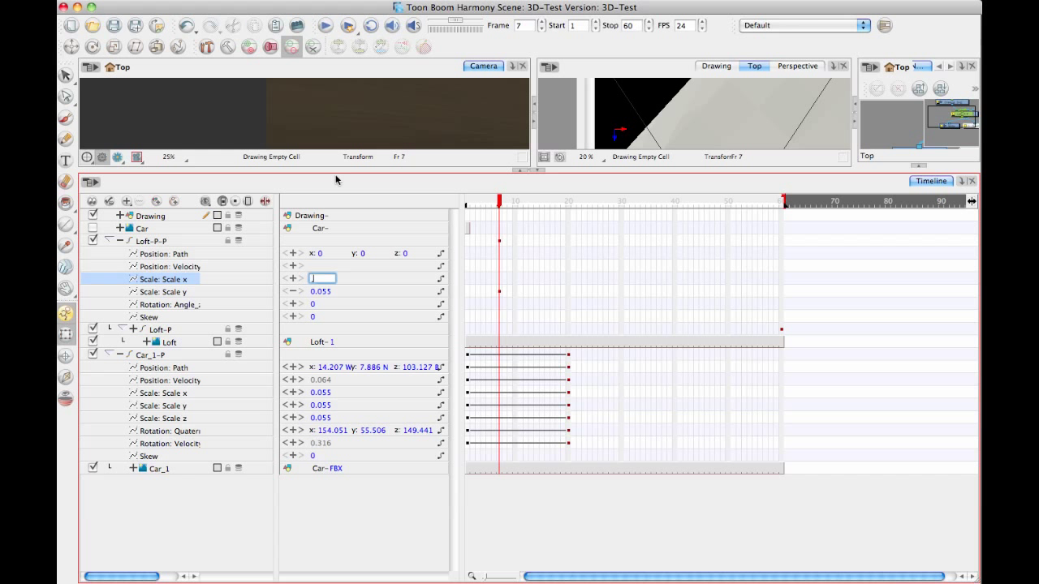
text(.055)
key(Return)
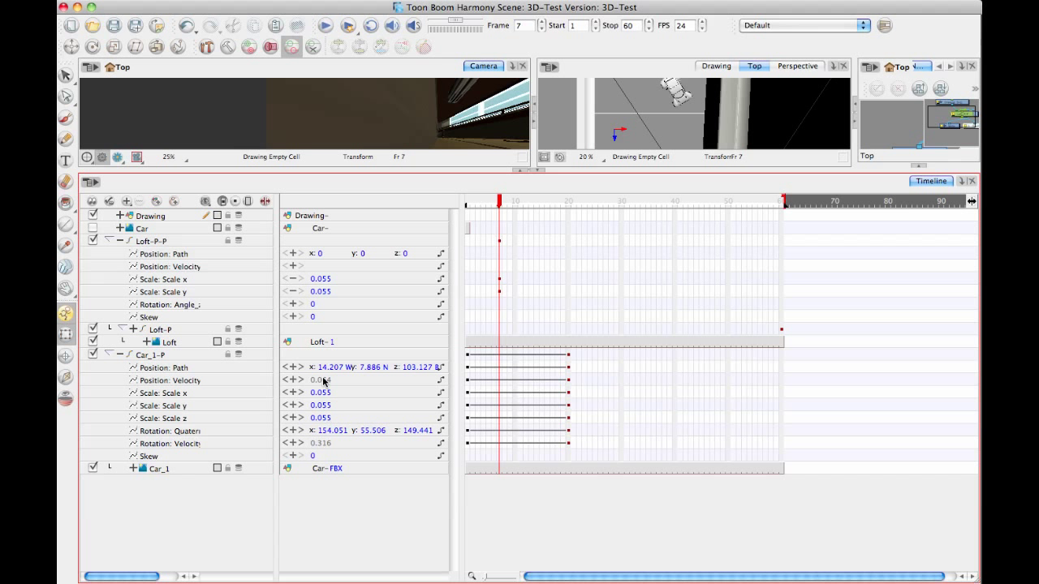
- Enable 3D on the Loft-P-P peg and set its Scale z to 0.055 at frame 7
double_click(180, 240)
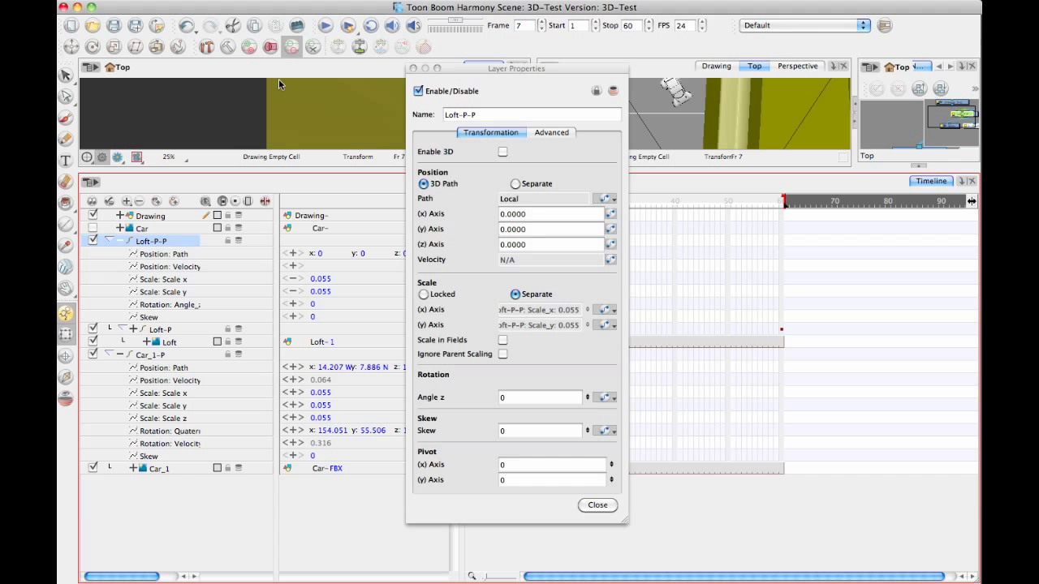
click(503, 151)
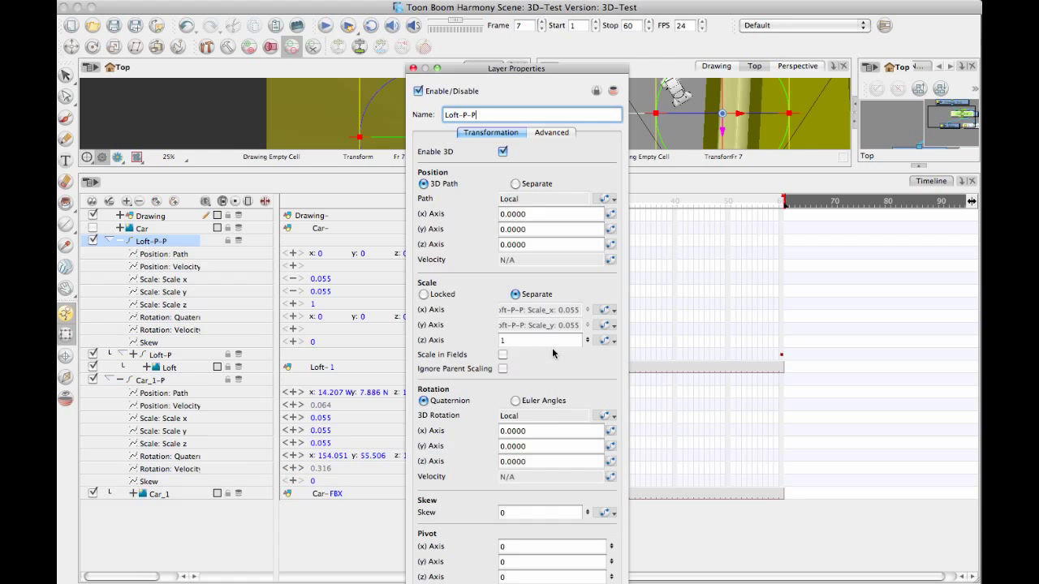
click(413, 68)
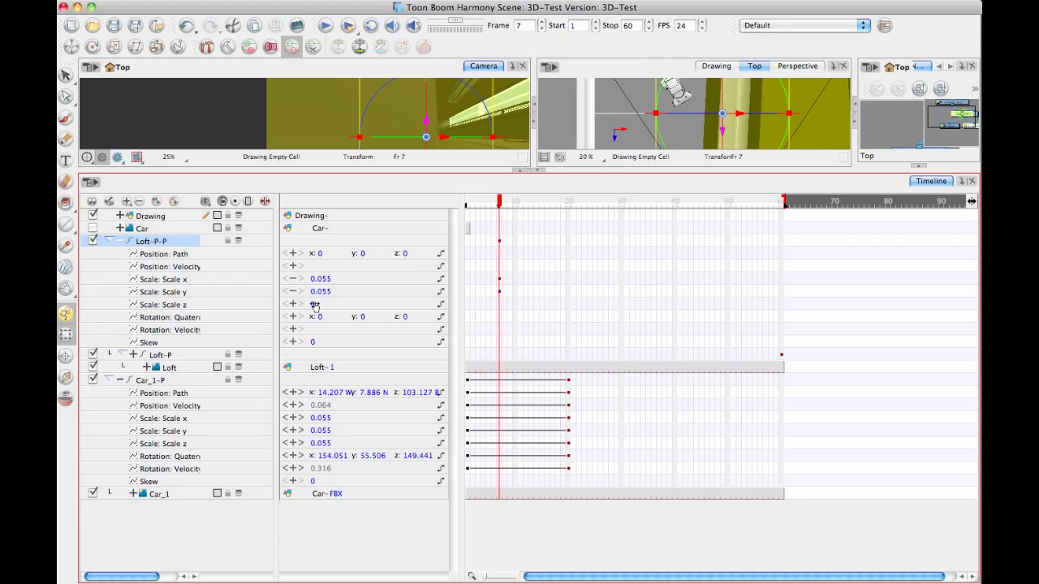
double_click(312, 305)
key(BackSpace)
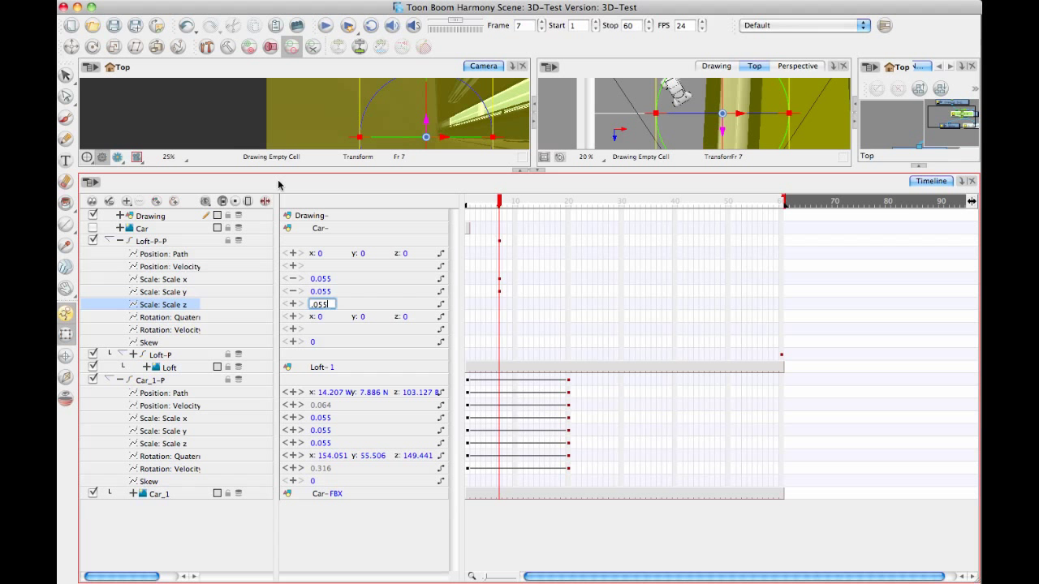
text(.055)
key(Return)
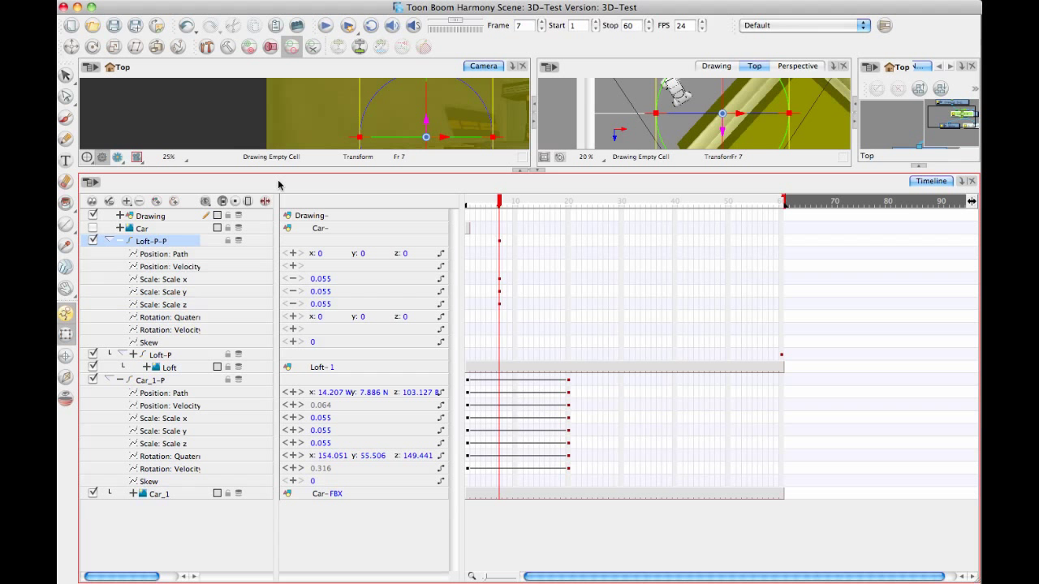
- Set the Car_1-P peg's Scale x to 1 at frame 7
click(340, 419)
click(327, 418)
mouse_move(324, 419)
mouse_down()
mouse_move(340, 419)
mouse_move(327, 418)
mouse_up()
click(330, 420)
click(323, 417)
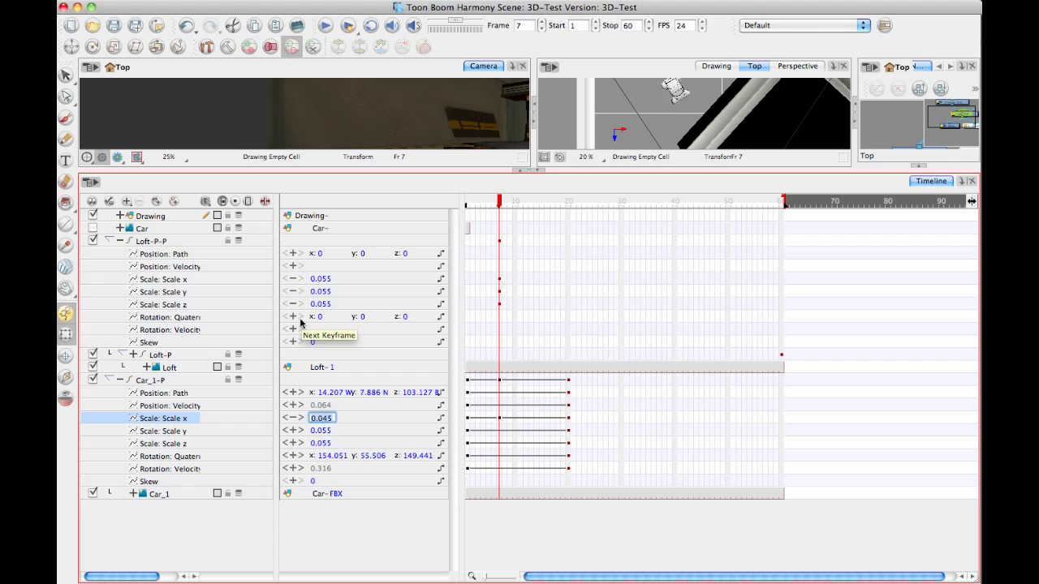
text(1)
key(Return)
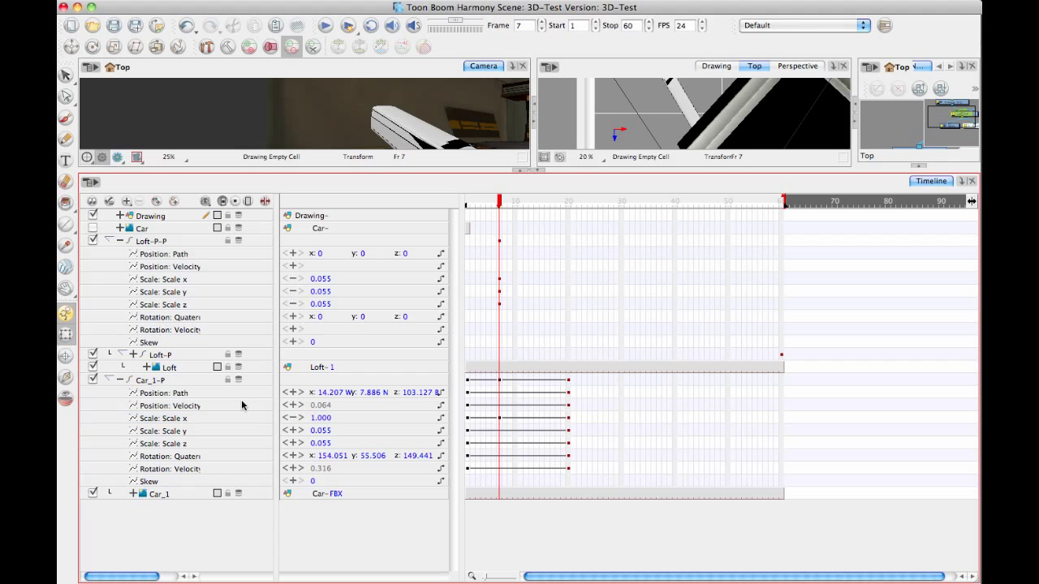
- Set the Car_1-P peg's Scale y and Scale z to 1 at frame 7
drag(331, 431, 323, 432)
click(325, 431)
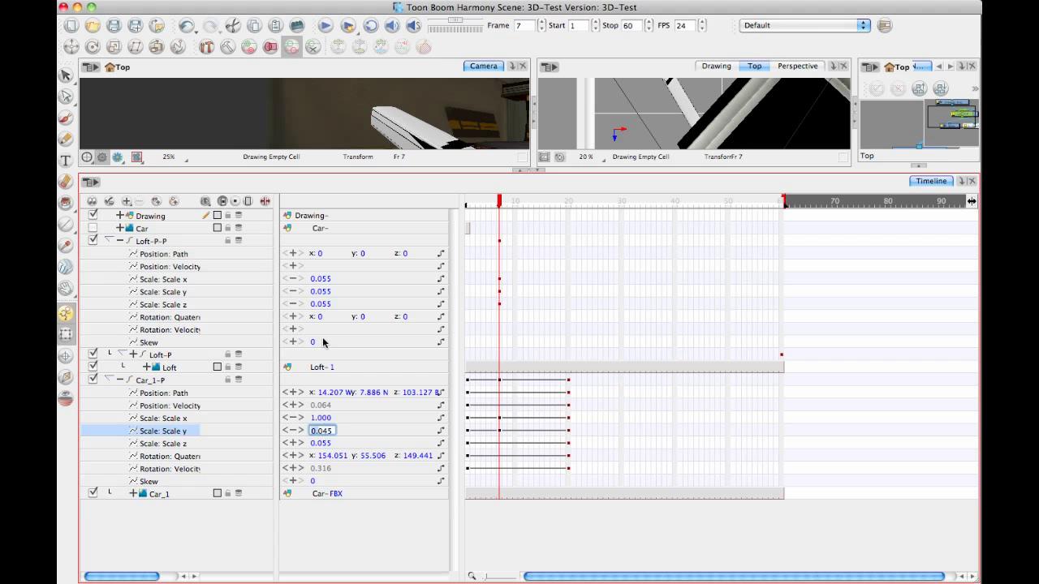
text(1)
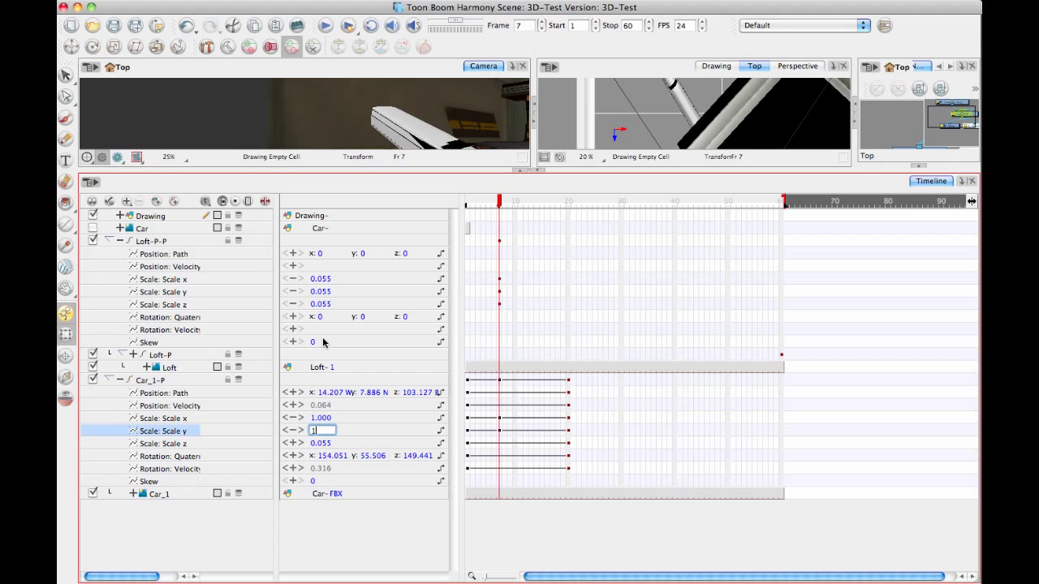
key(Return)
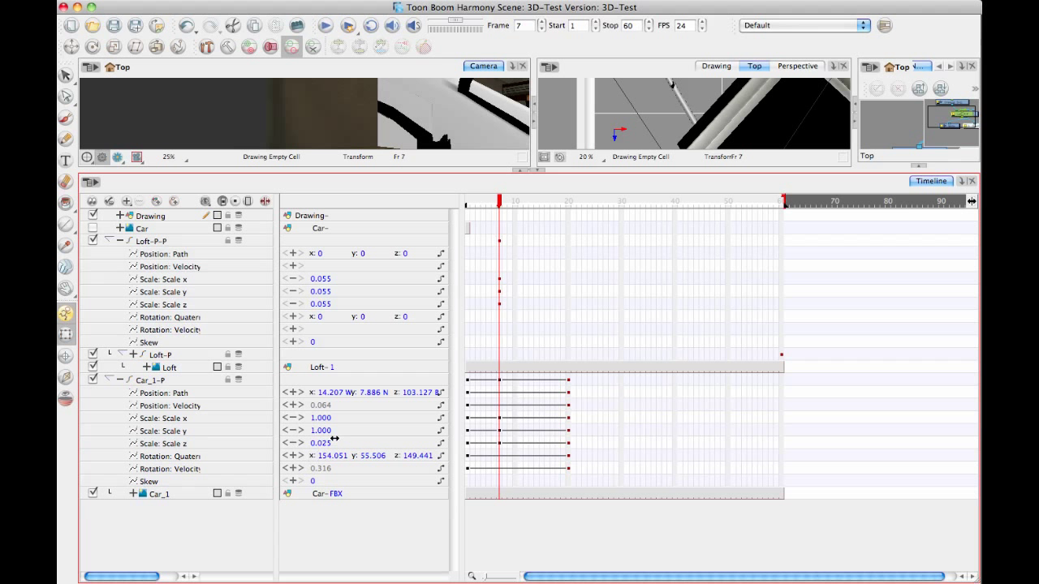
click(322, 443)
click(322, 443)
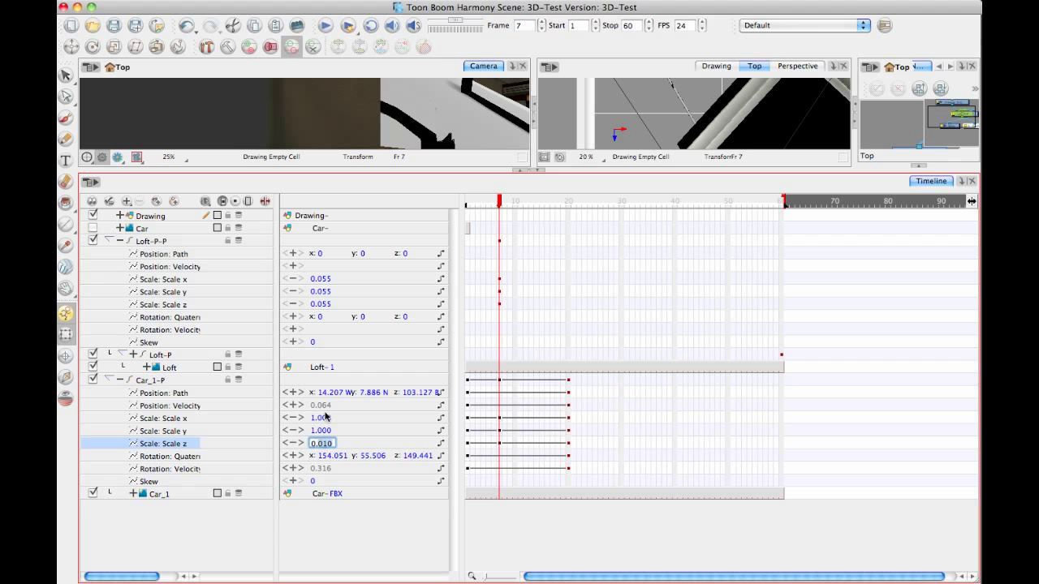
text(1)
key(Return)
- Delete the Car_1-P peg's Scale x, y and z keyframes after frame 1 and collapse its parameters
drag(322, 179, 383, 513)
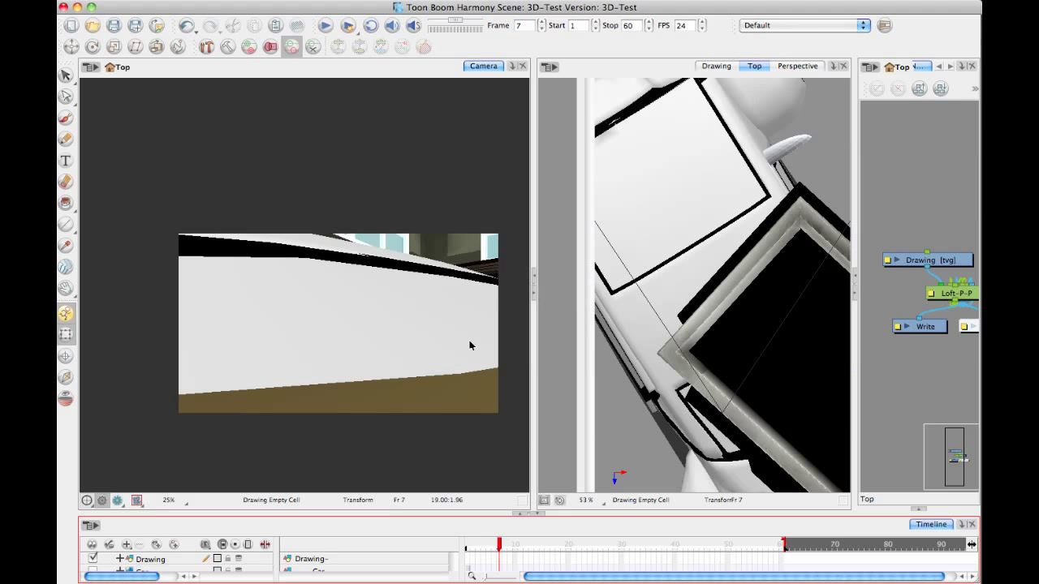
click(419, 271)
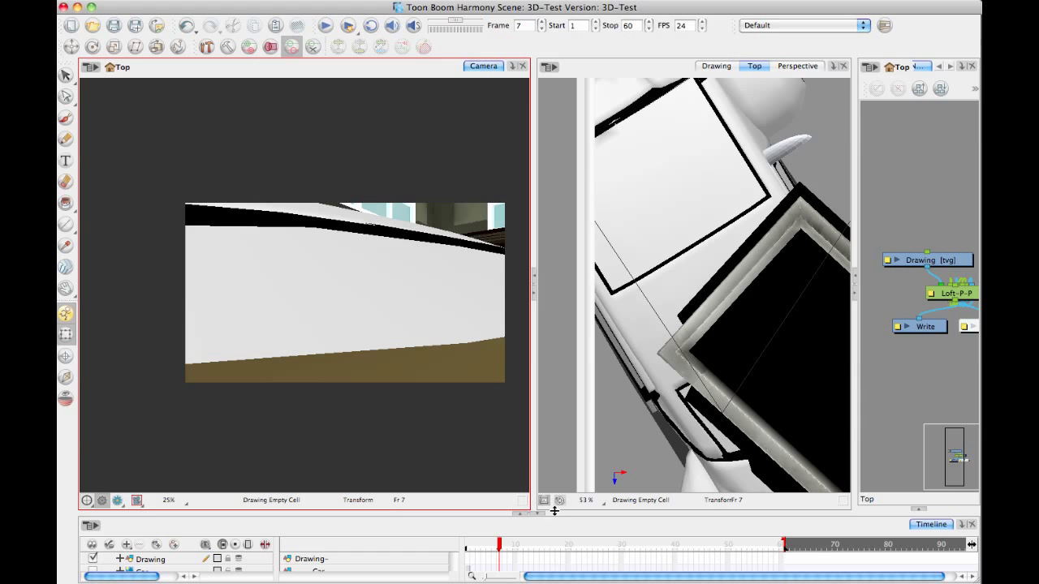
drag(456, 514, 446, 331)
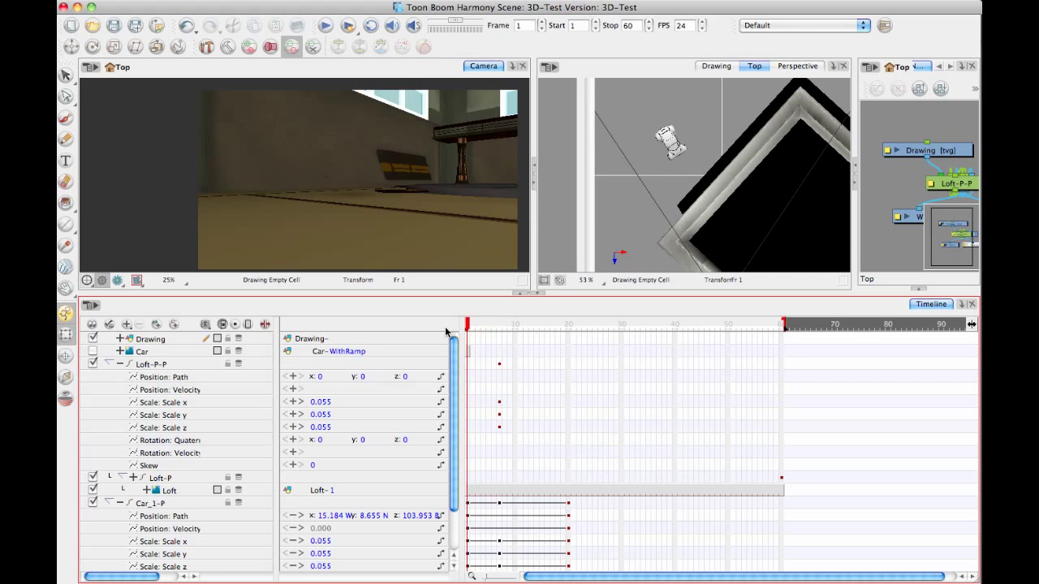
scroll(455, 469, down, 2)
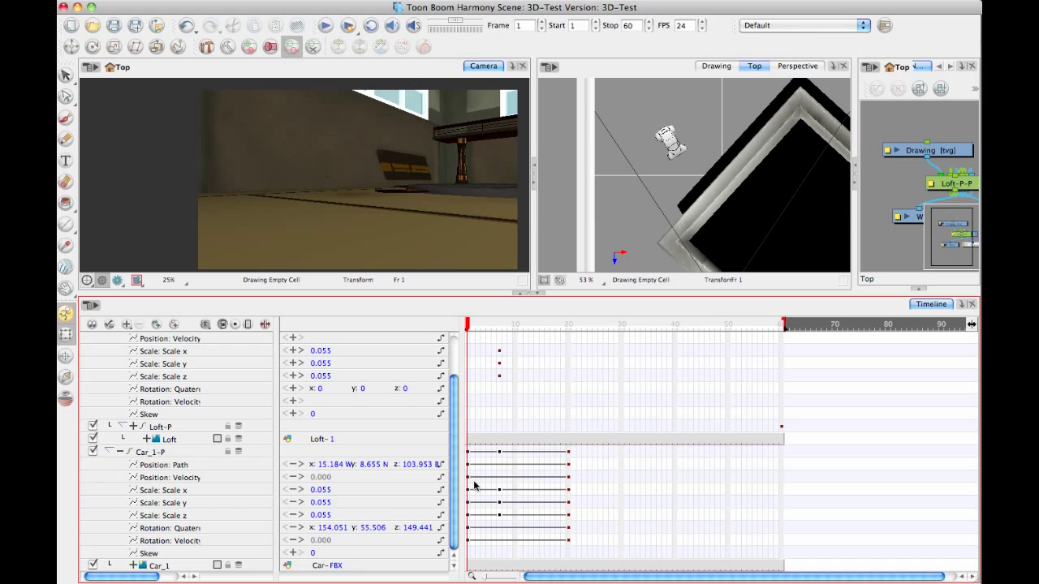
drag(475, 489, 569, 516)
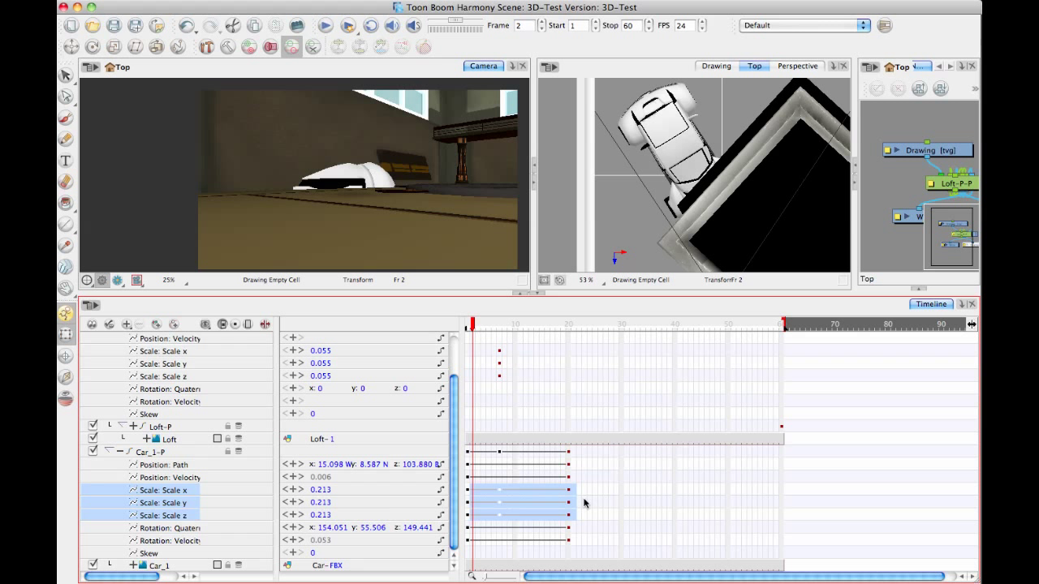
key(Delete)
drag(469, 320, 387, 350)
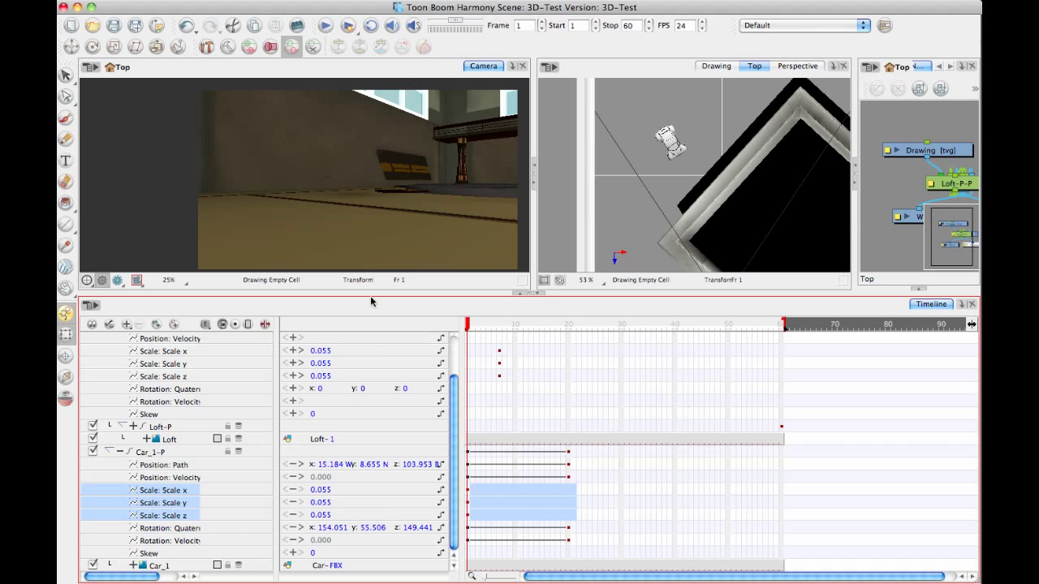
click(121, 451)
drag(469, 324, 432, 327)
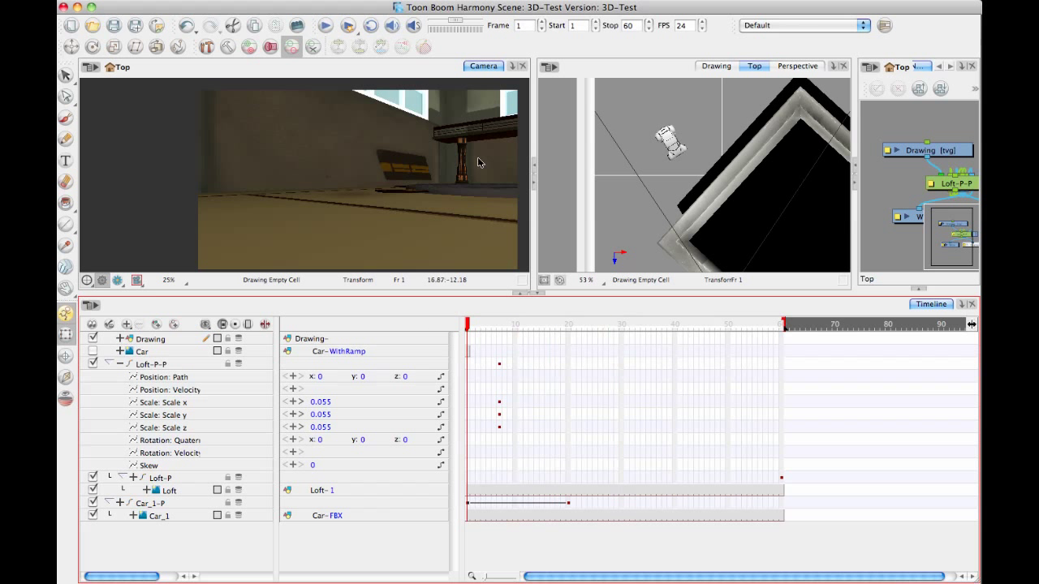
- Parent the Car_1-P peg with its Car_1 layer under Loft-P-P and scrub the first frames to check the car
drag(457, 188, 436, 170)
drag(438, 218, 417, 190)
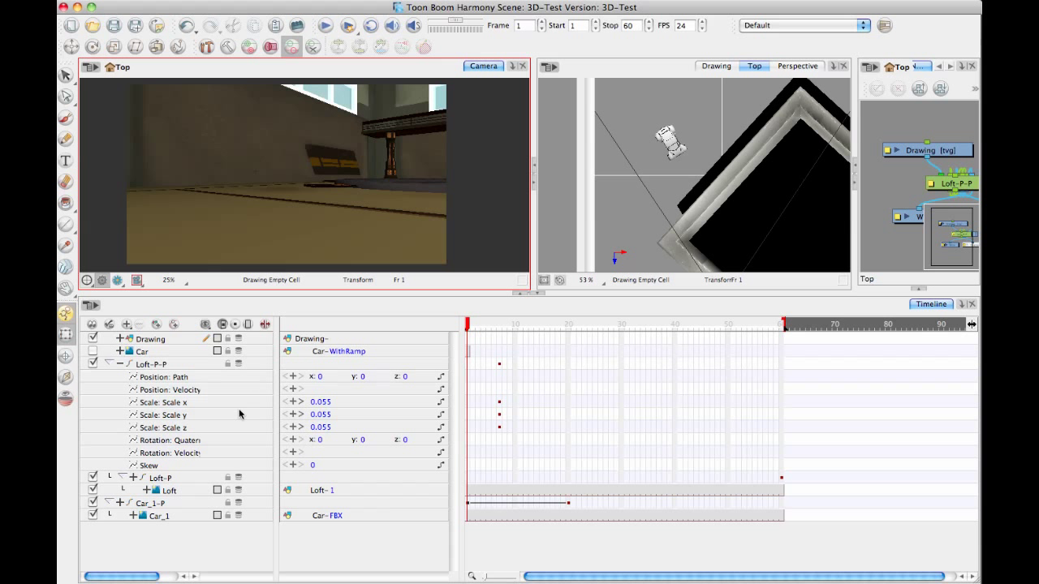
click(188, 504)
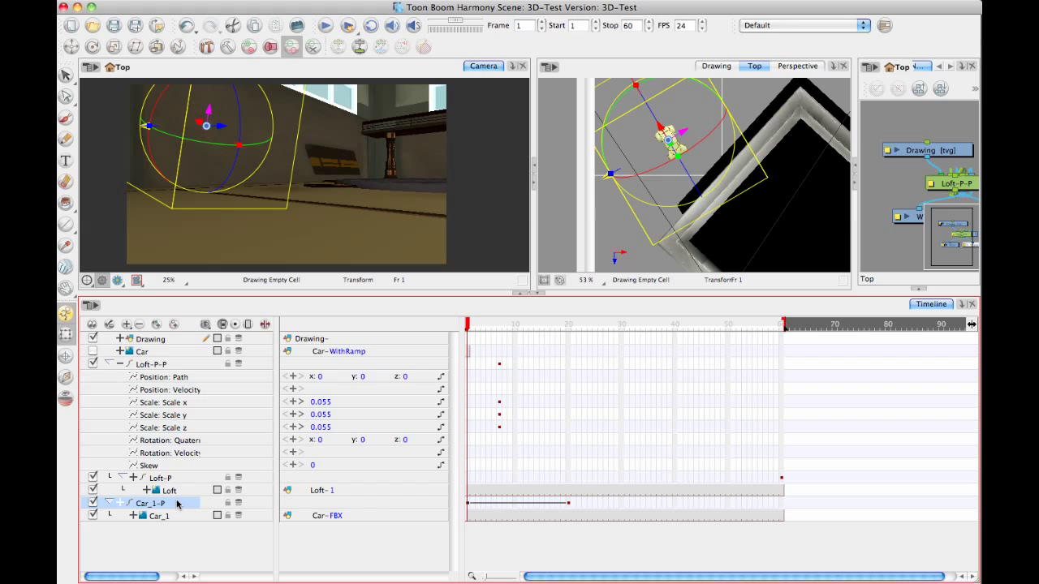
drag(178, 504, 169, 363)
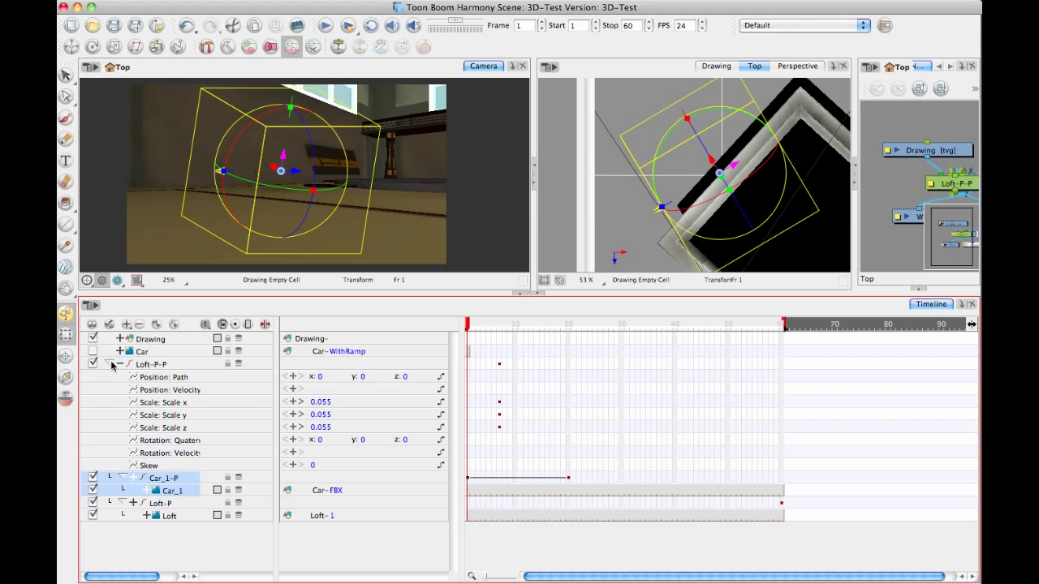
click(112, 364)
click(116, 364)
drag(471, 326, 390, 335)
- Move the Loft-P keyframe from frame 60 to frame 1 and reposition the loft in the Top view
click(782, 504)
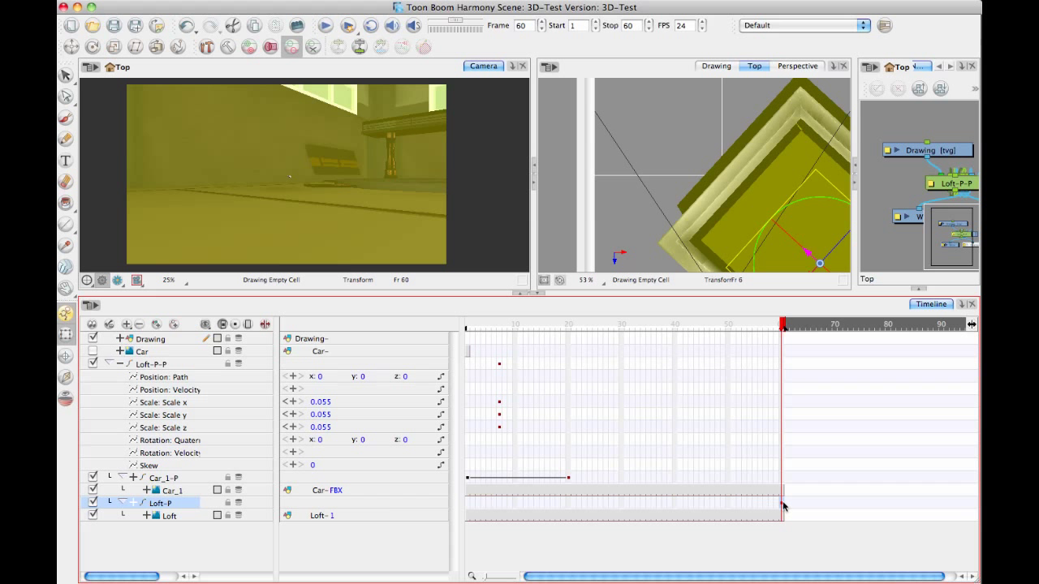
click(467, 503)
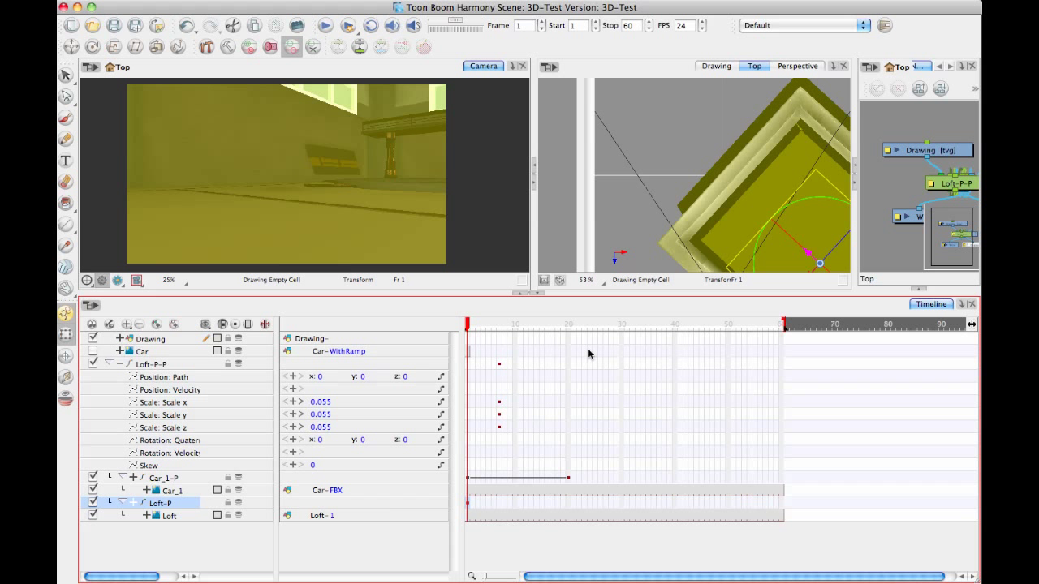
drag(725, 181, 677, 135)
drag(802, 216, 756, 204)
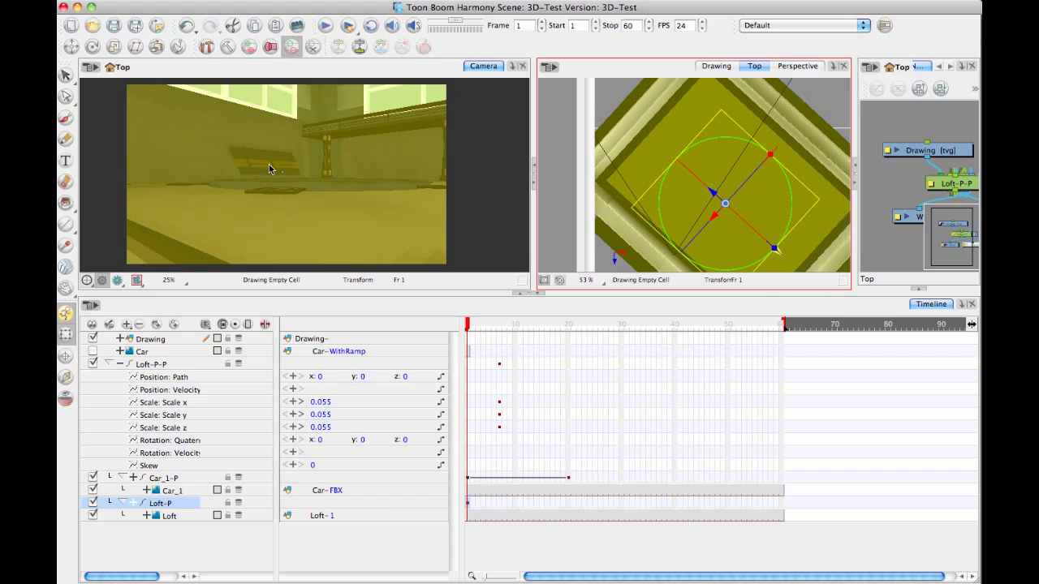
key(space)
drag(279, 172, 294, 170)
- Move the Car_1-P peg with Car_1 out of the Loft-P-P hierarchy and scrub to frame 17 to check the car
click(203, 479)
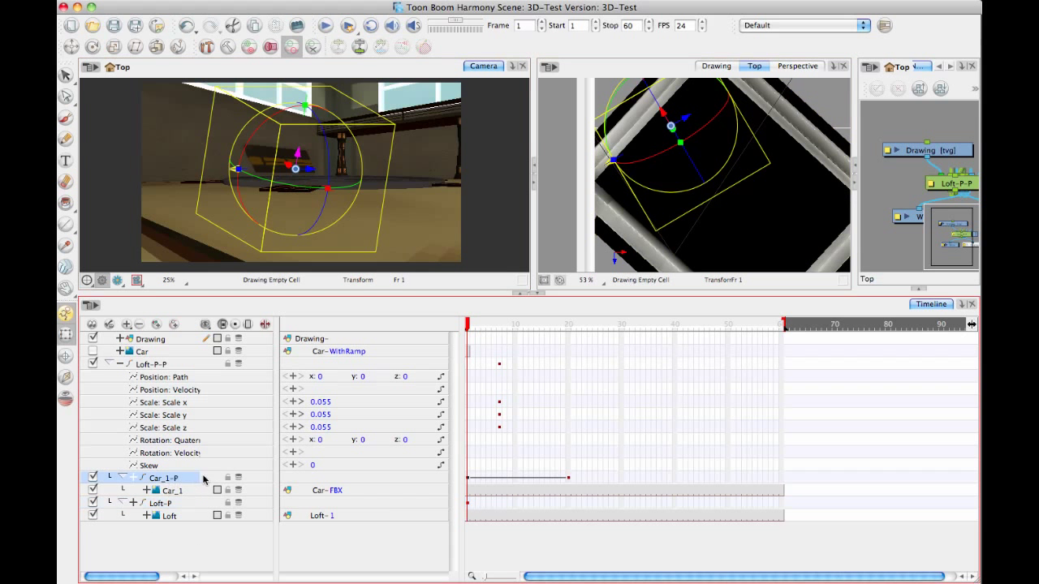
drag(204, 480, 186, 552)
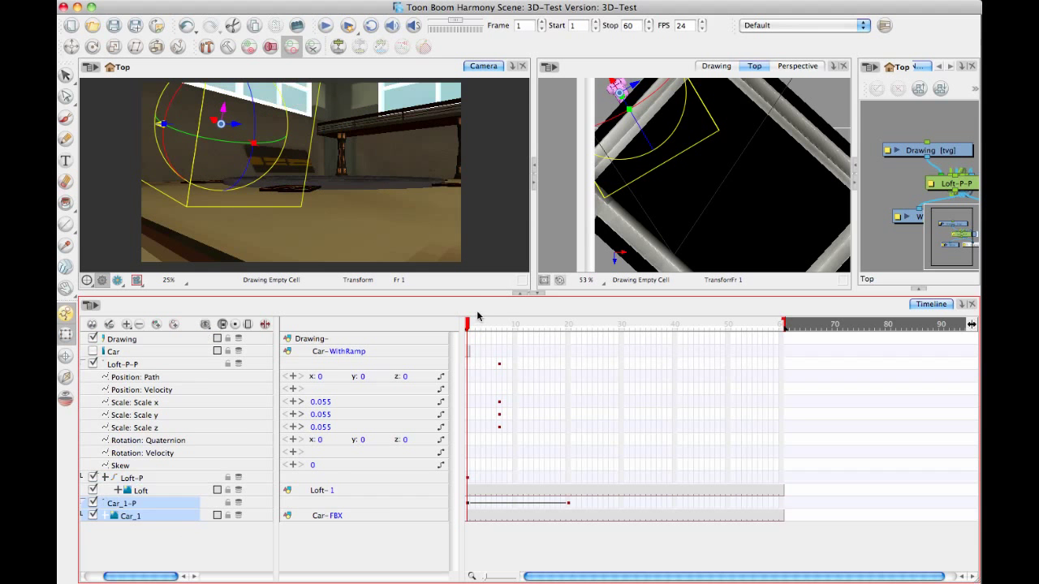
drag(478, 324, 552, 323)
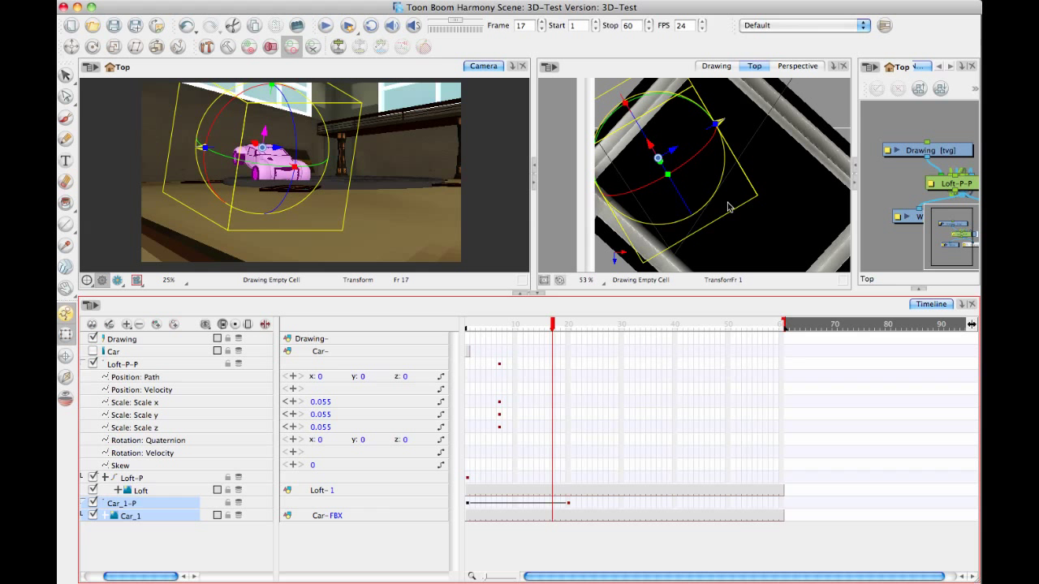
- Rotate the loft in the Top view on the Loft-P keyframe at frame 1 so the camera looks down at its floor
click(466, 480)
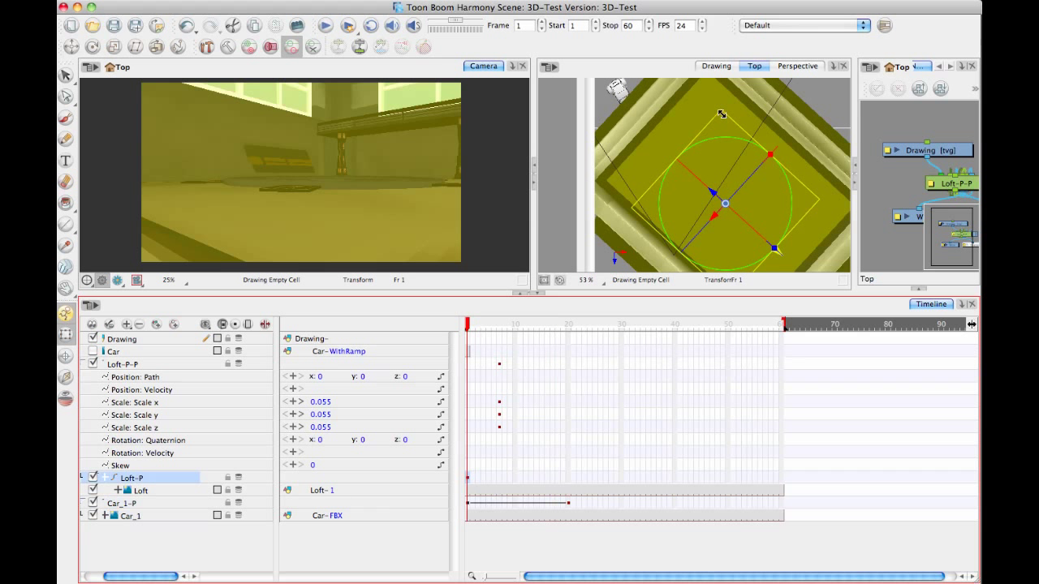
click(741, 216)
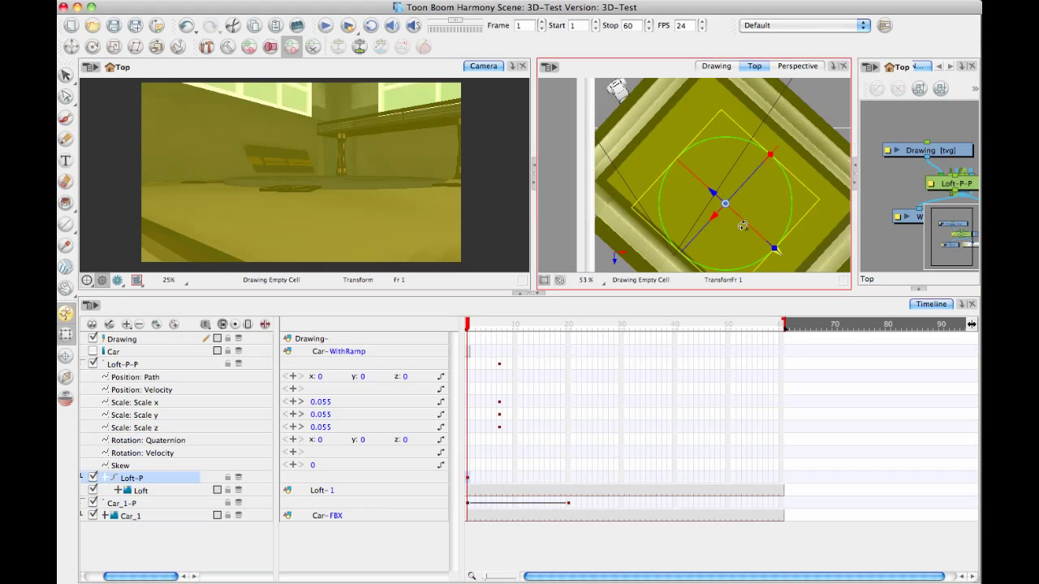
drag(758, 243, 748, 221)
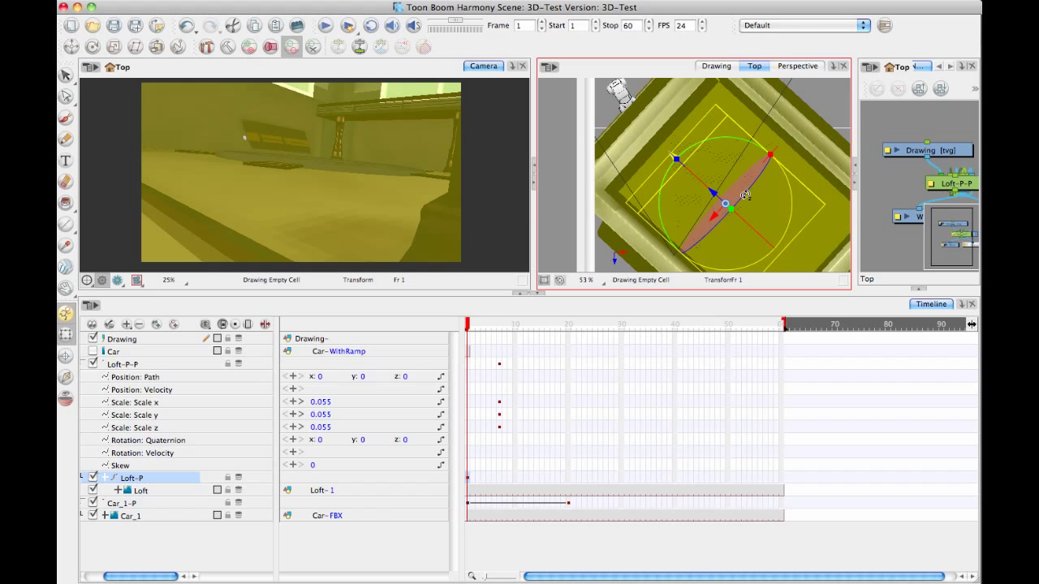
mouse_move(746, 191)
mouse_down()
mouse_move(714, 207)
mouse_move(766, 158)
mouse_up()
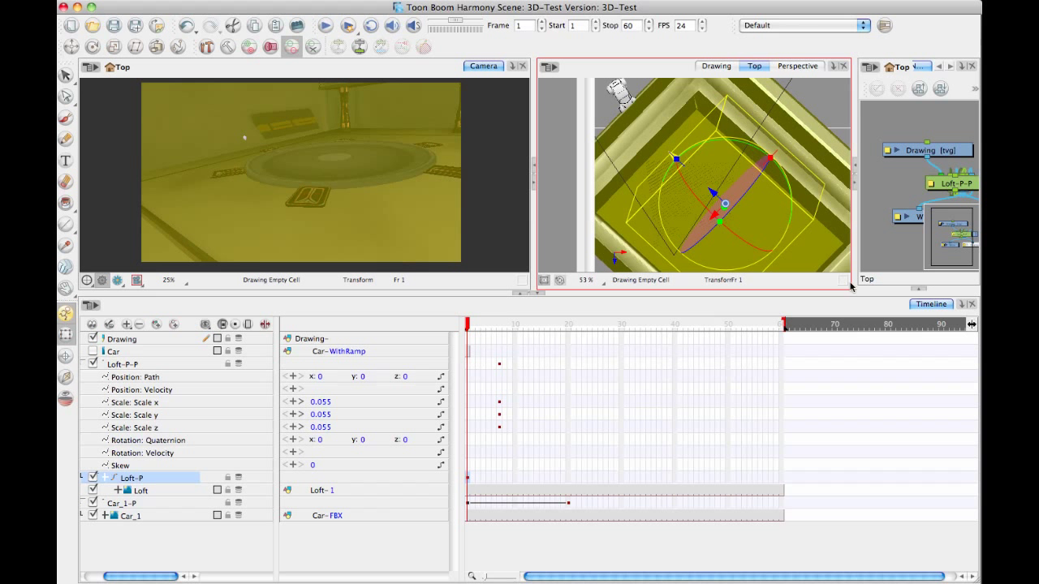
- Scale up the loft on the Loft-P peg at frame 13 in the Top view and deselect it
drag(478, 332, 533, 292)
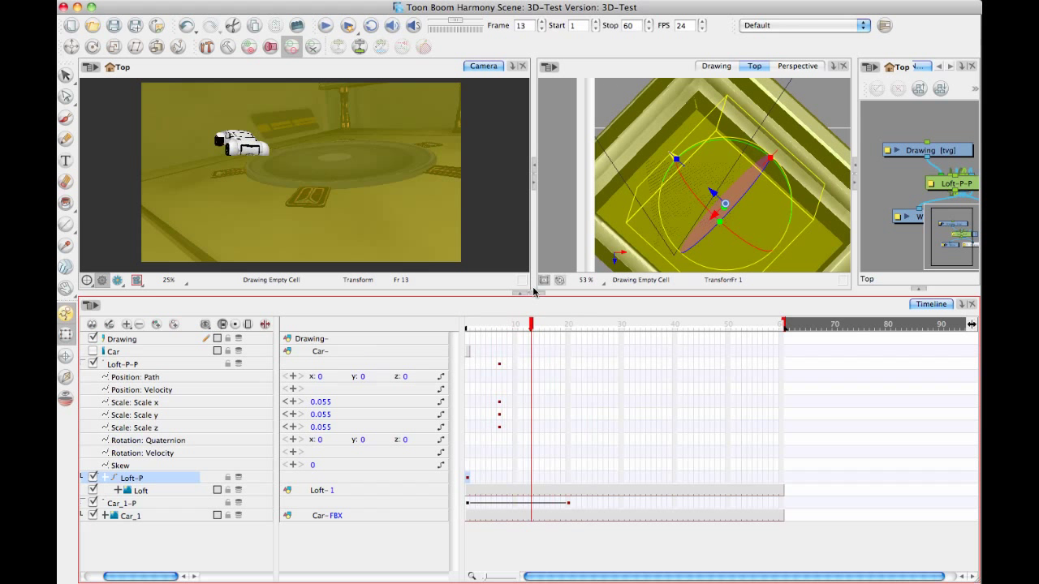
click(720, 115)
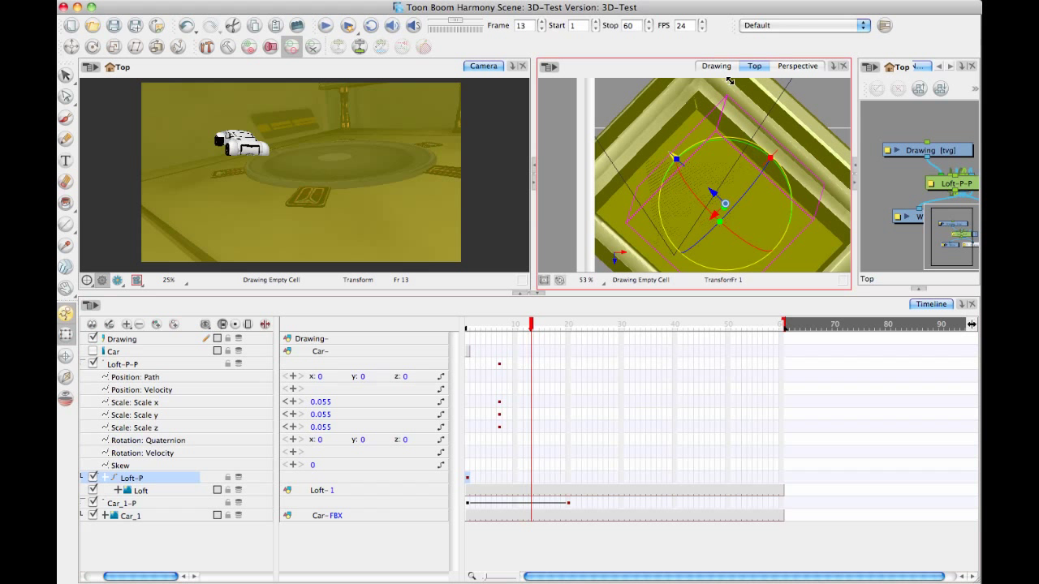
drag(731, 38, 731, 4)
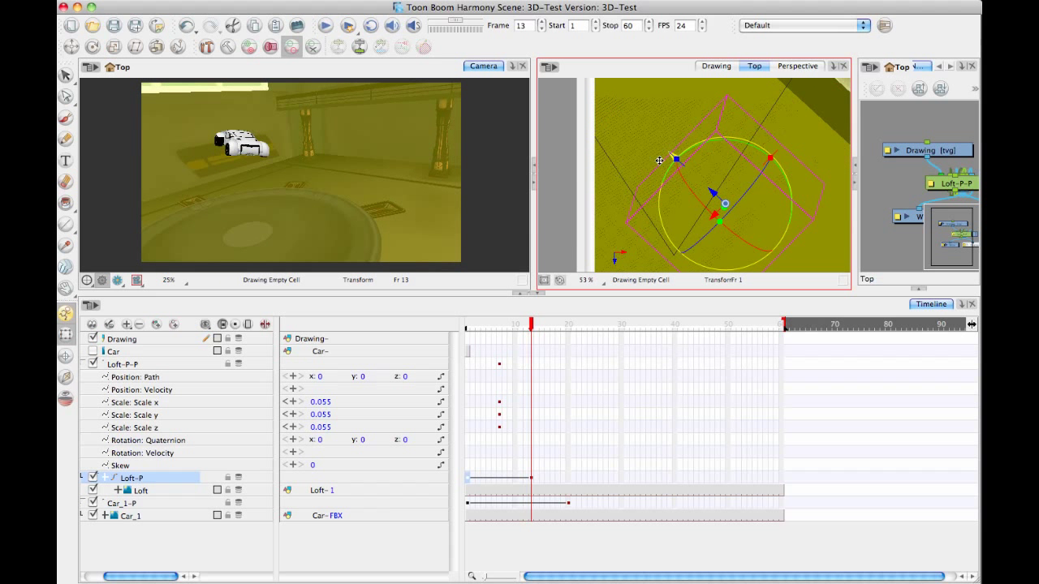
scroll(739, 178, down, 4)
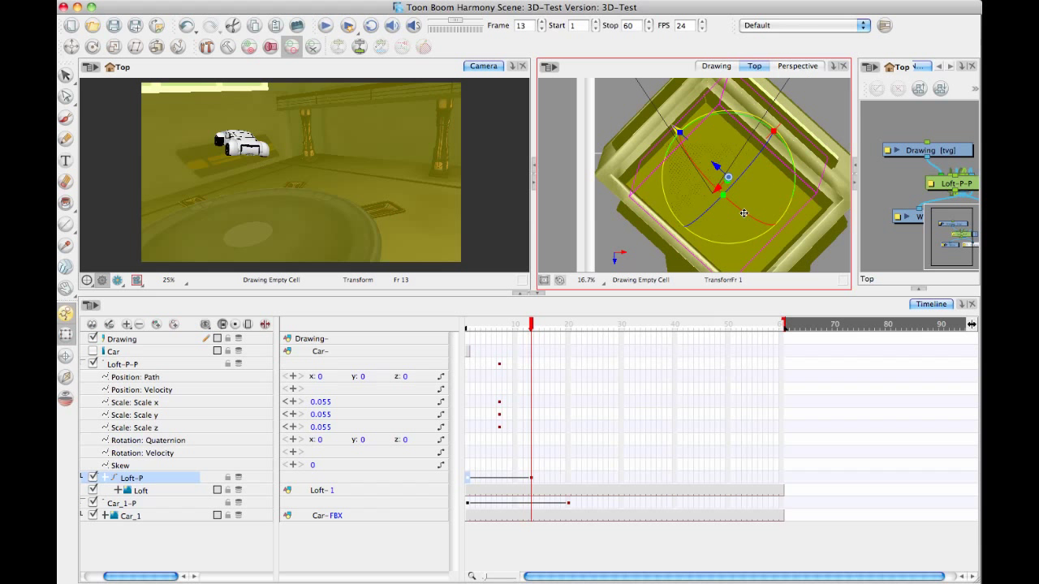
click(185, 536)
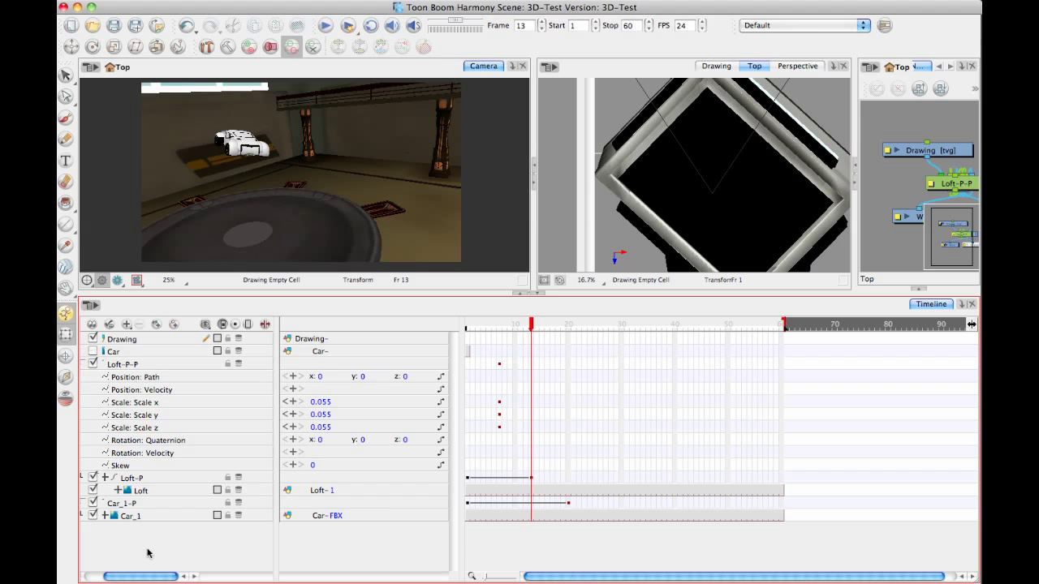
- Add a new drawing layer at the top of the timeline and go to frame 1
drag(140, 577, 105, 577)
click(158, 325)
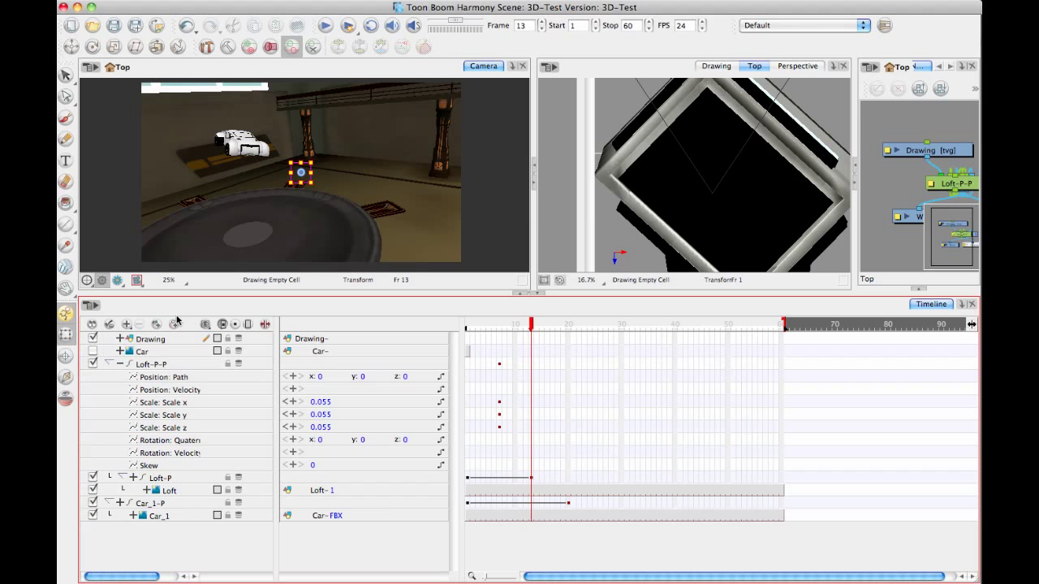
click(468, 341)
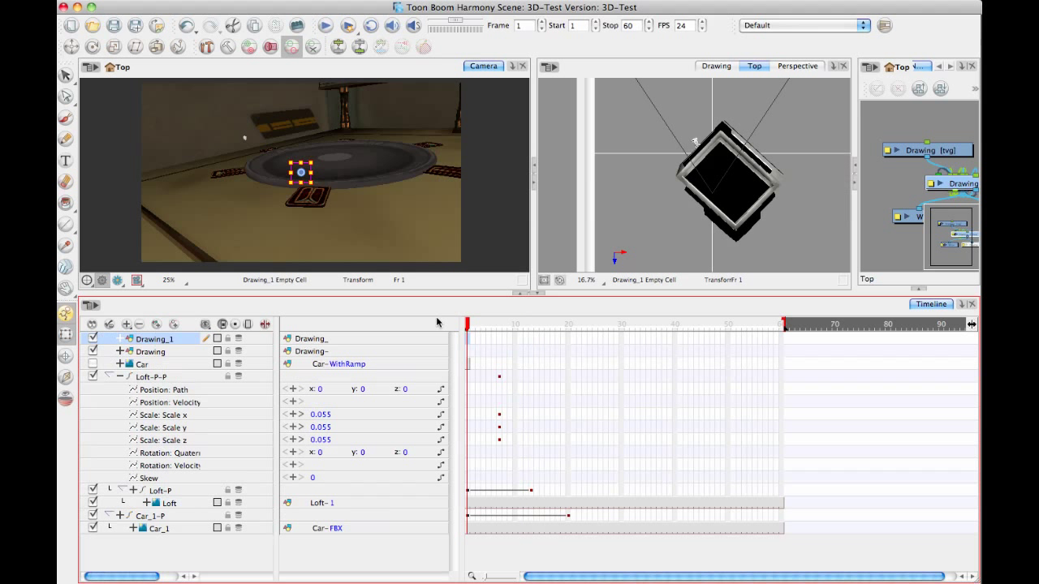
- Paint a loose White brush scribble on the new drawing layer in the Camera view, after enlarging the work area and colour palette
click(65, 117)
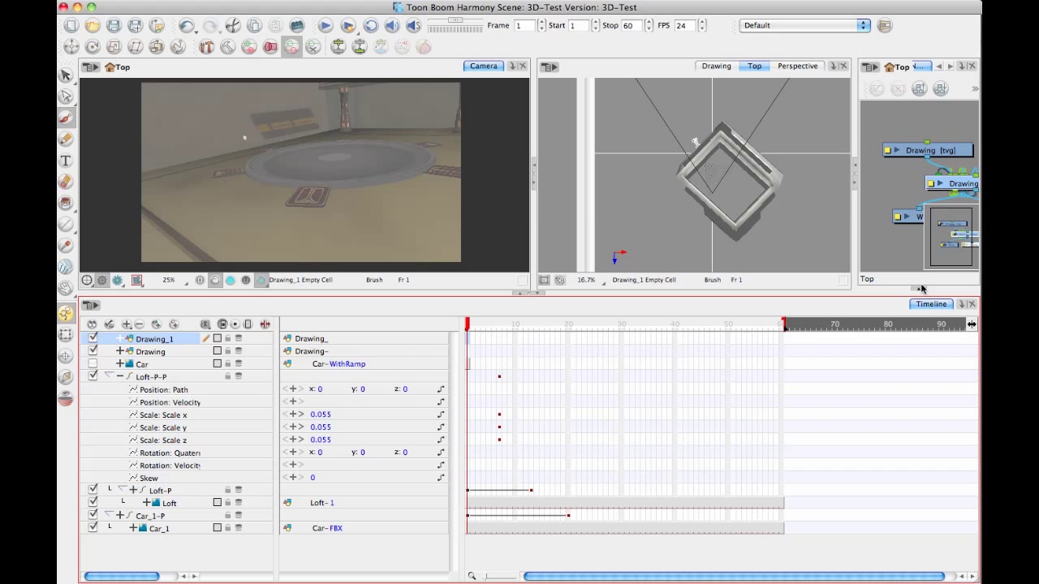
click(917, 289)
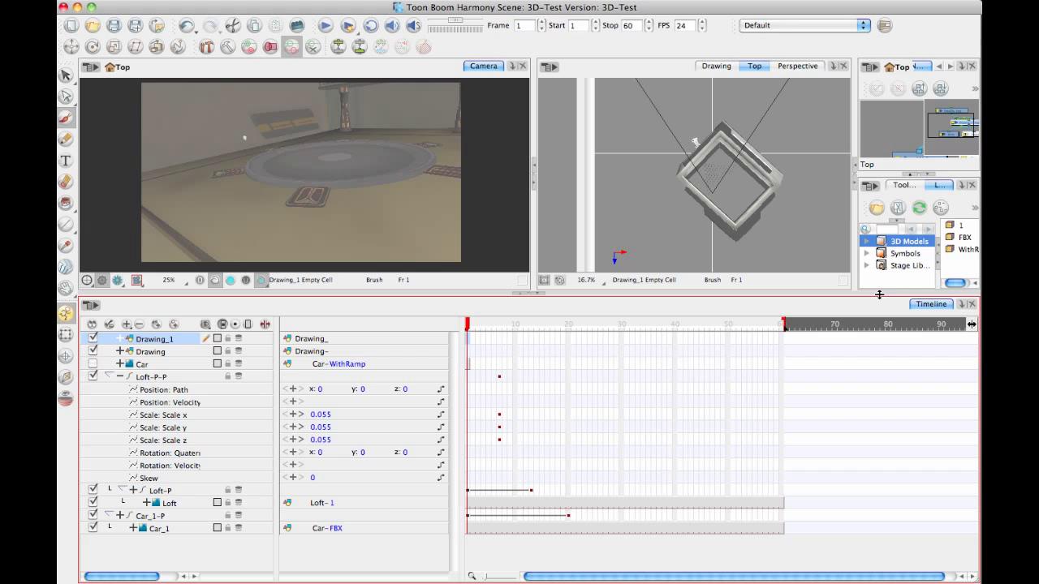
drag(878, 294, 875, 464)
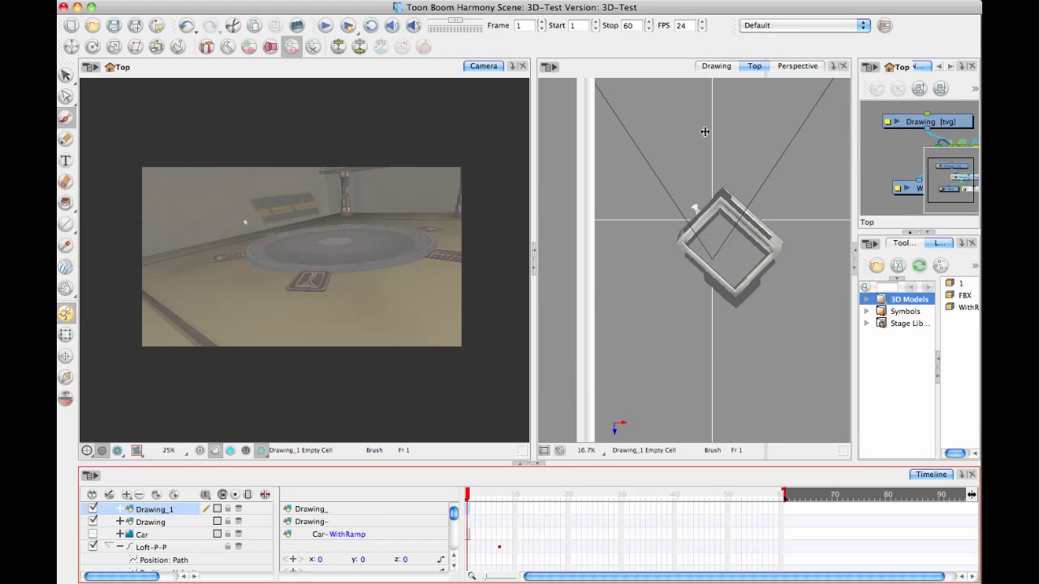
drag(851, 116, 743, 128)
click(887, 66)
click(742, 141)
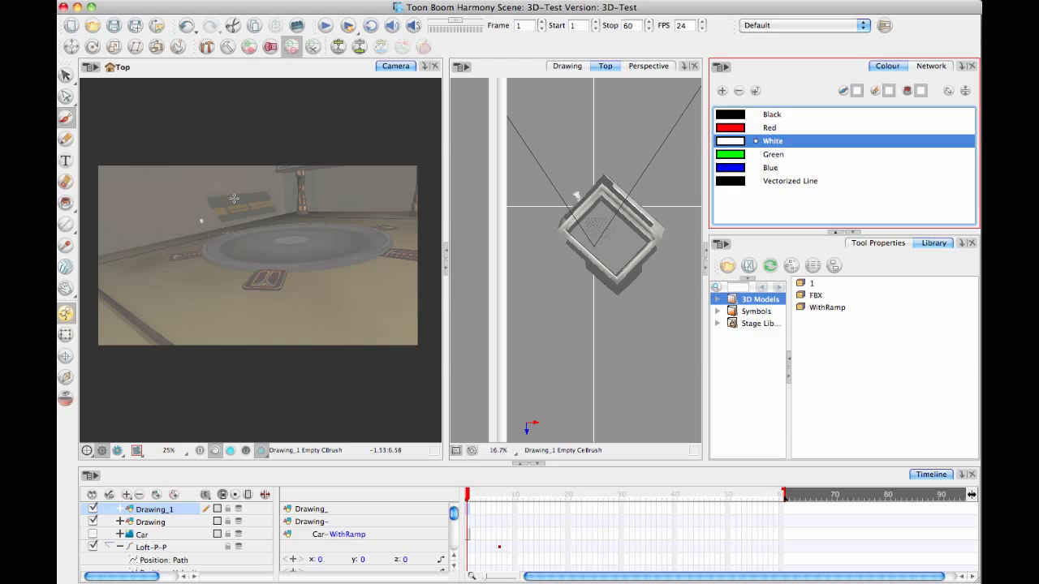
mouse_move(239, 207)
mouse_down()
mouse_move(244, 276)
mouse_move(259, 308)
mouse_move(255, 239)
mouse_move(246, 232)
mouse_move(231, 282)
mouse_up()
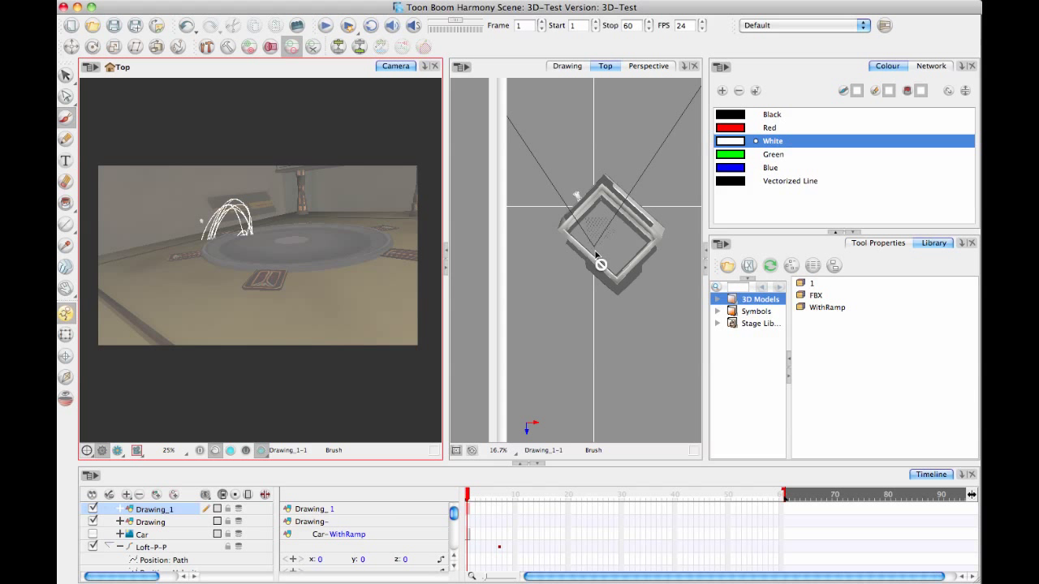
- Add a parent peg to the Drawing_1 layer and enable 3D in its layer properties
click(173, 495)
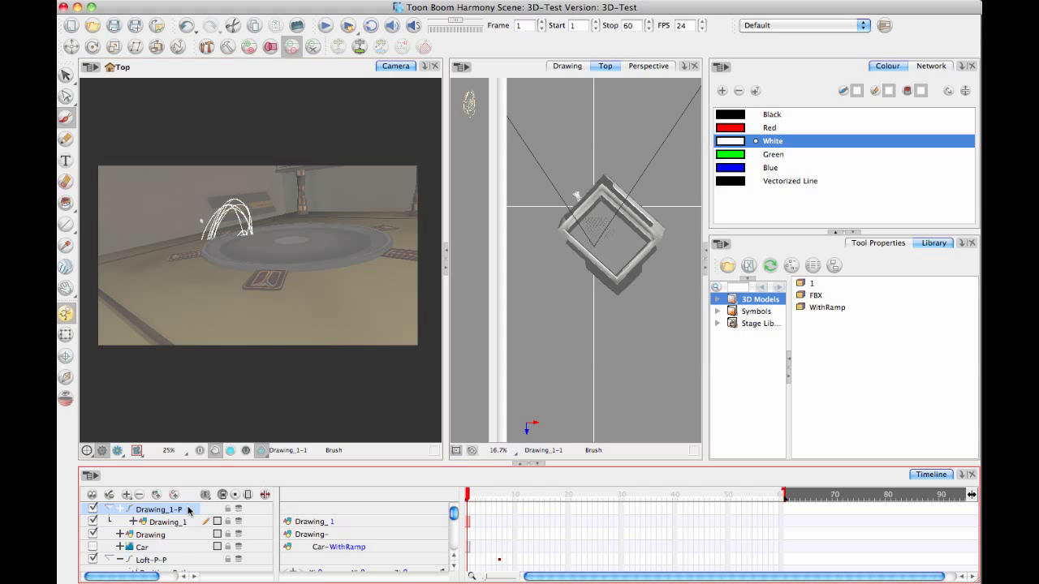
double_click(188, 509)
click(503, 152)
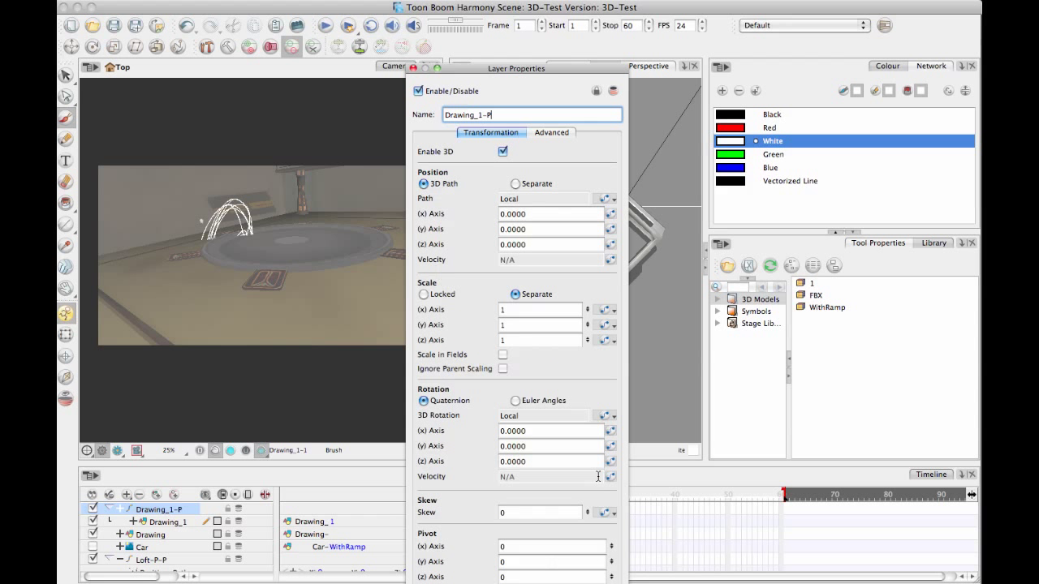
click(413, 67)
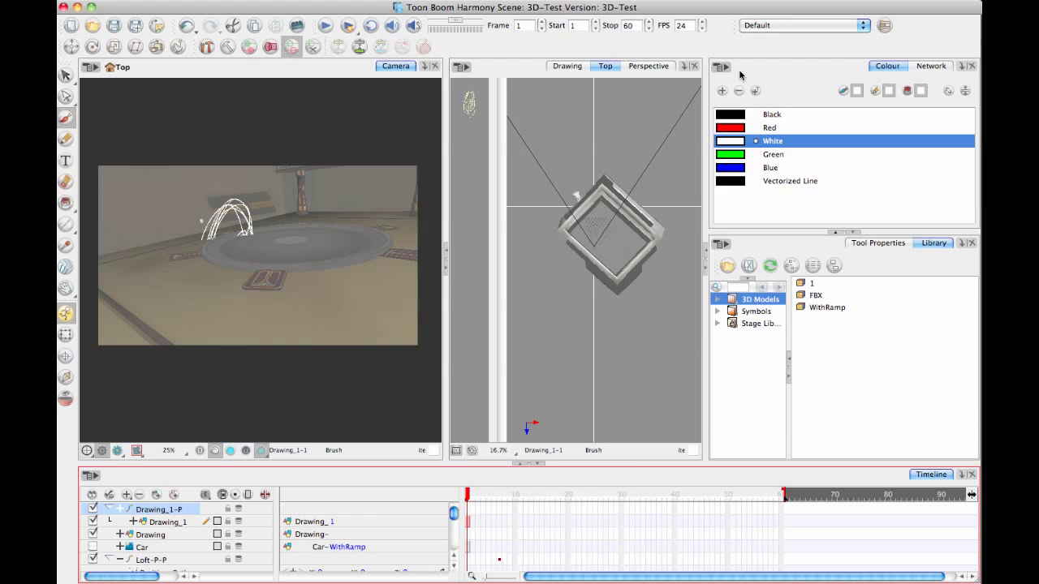
- Move the Drawing_1-P peg up and towards the camera, scale the scribble down, and deselect it above the loft's round platform
click(66, 334)
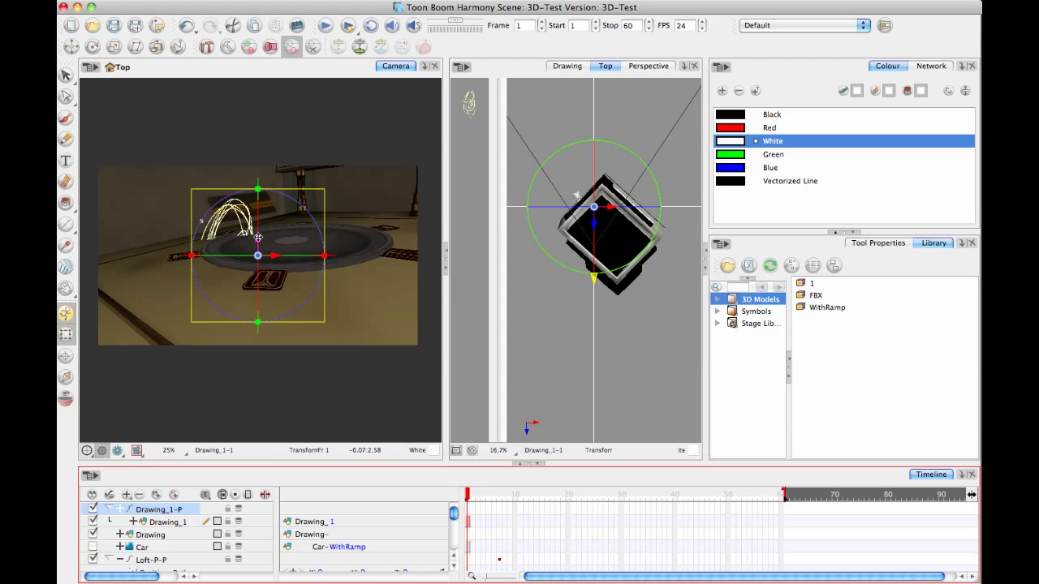
mouse_move(258, 236)
mouse_down()
mouse_move(260, 178)
mouse_move(262, 244)
mouse_move(220, 187)
mouse_up()
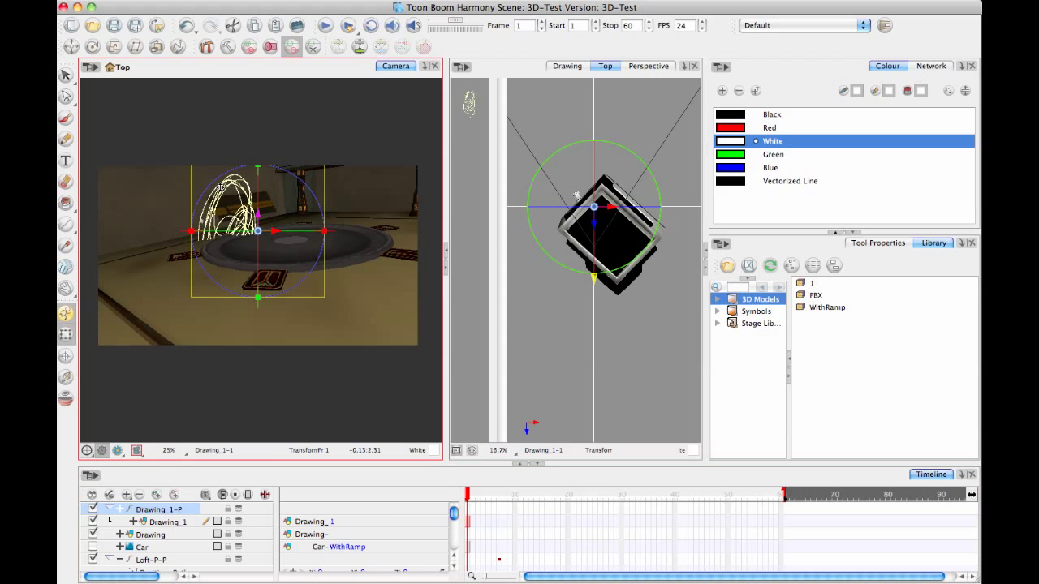
click(594, 221)
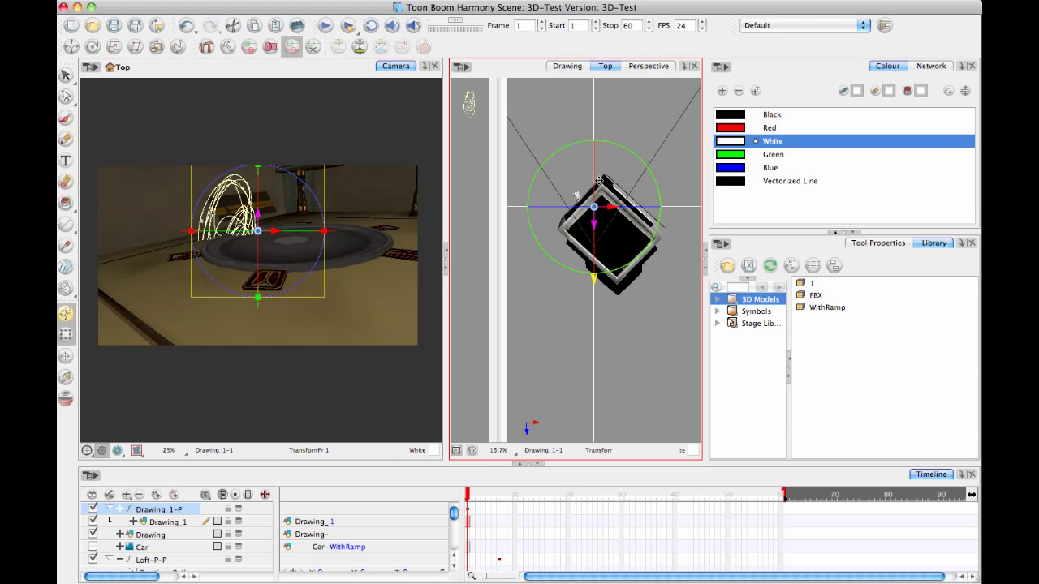
mouse_move(597, 221)
mouse_down()
mouse_move(598, 265)
mouse_move(599, 244)
mouse_up()
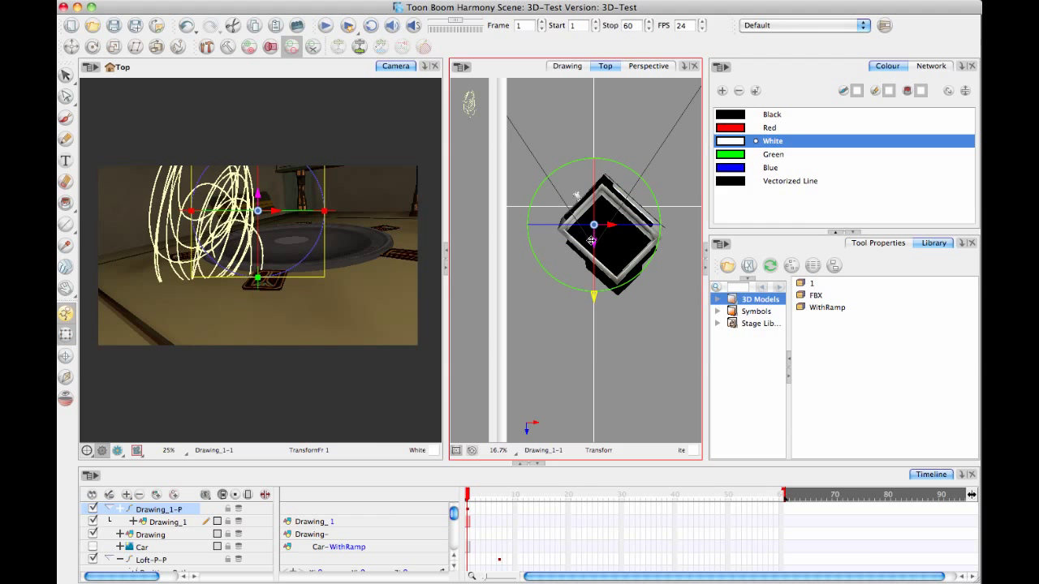
click(323, 277)
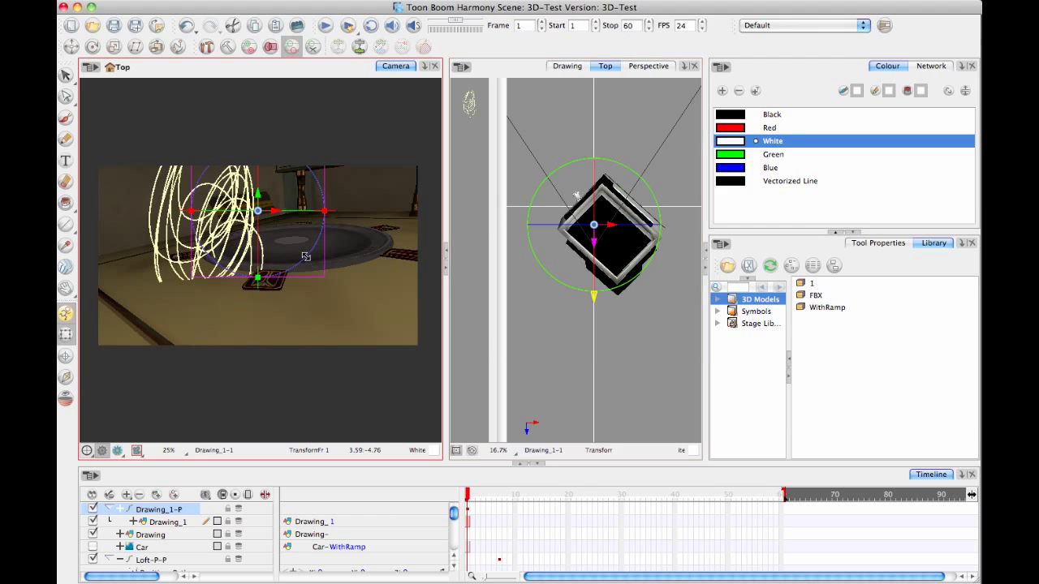
drag(302, 249, 281, 232)
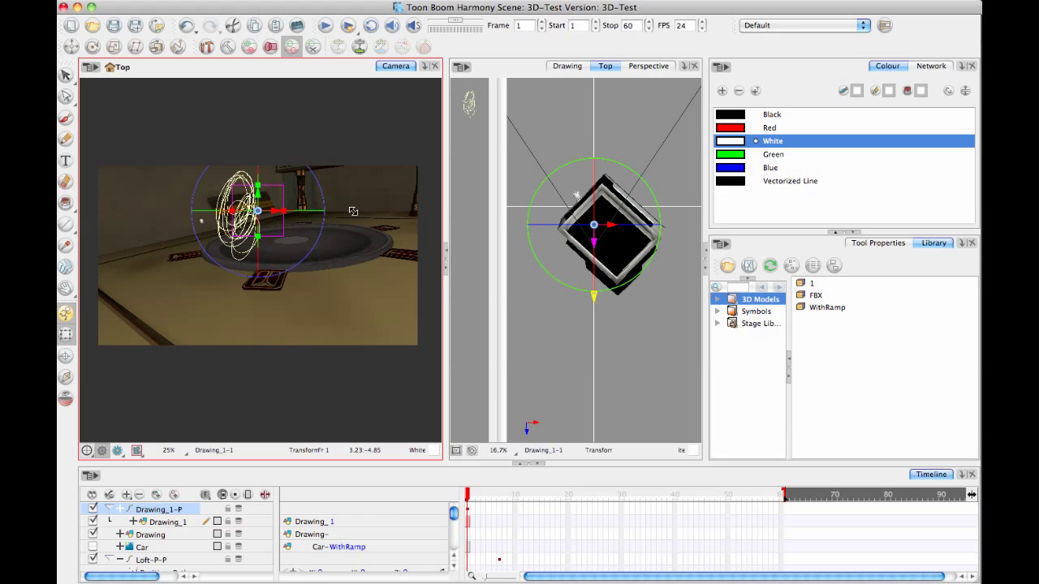
mouse_move(594, 244)
mouse_down()
mouse_move(608, 248)
mouse_move(598, 232)
mouse_move(600, 246)
mouse_up()
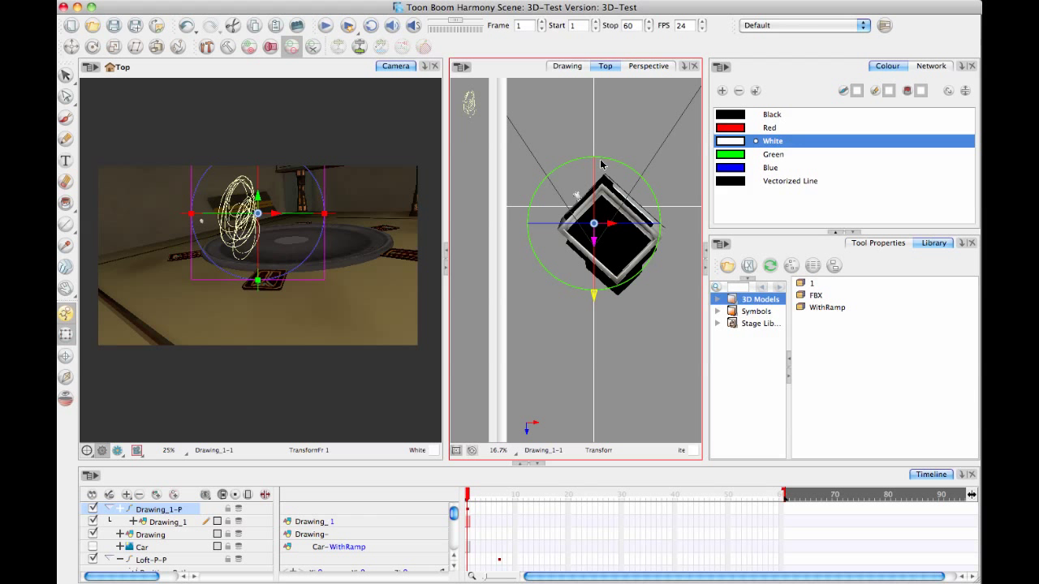
click(621, 107)
- Show the Network view at full height and order the modules feeding into the Display module
click(929, 67)
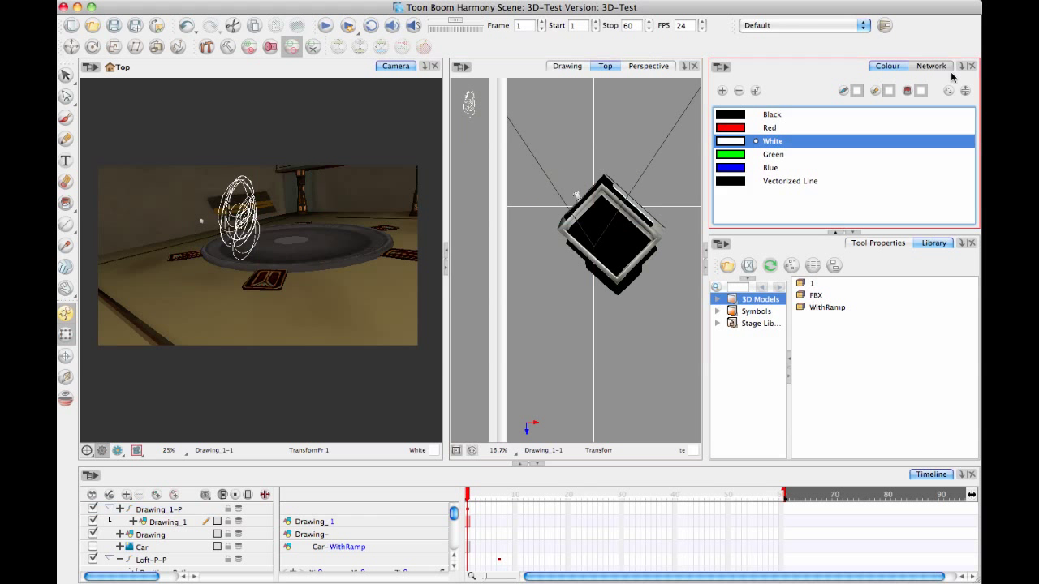
click(861, 231)
click(913, 299)
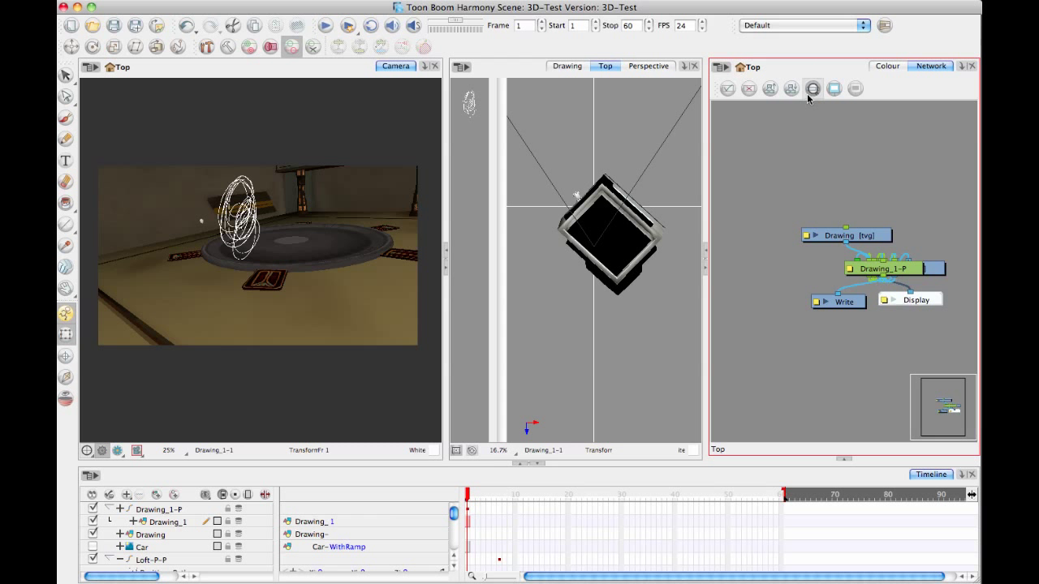
click(771, 89)
click(493, 311)
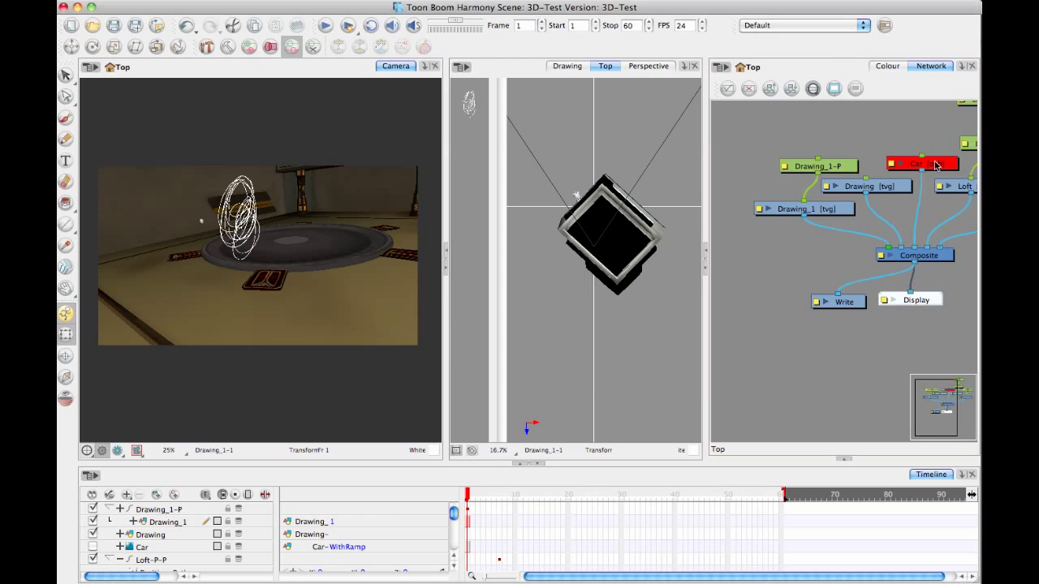
- Review the scene's export options without starting an export
click(106, 1)
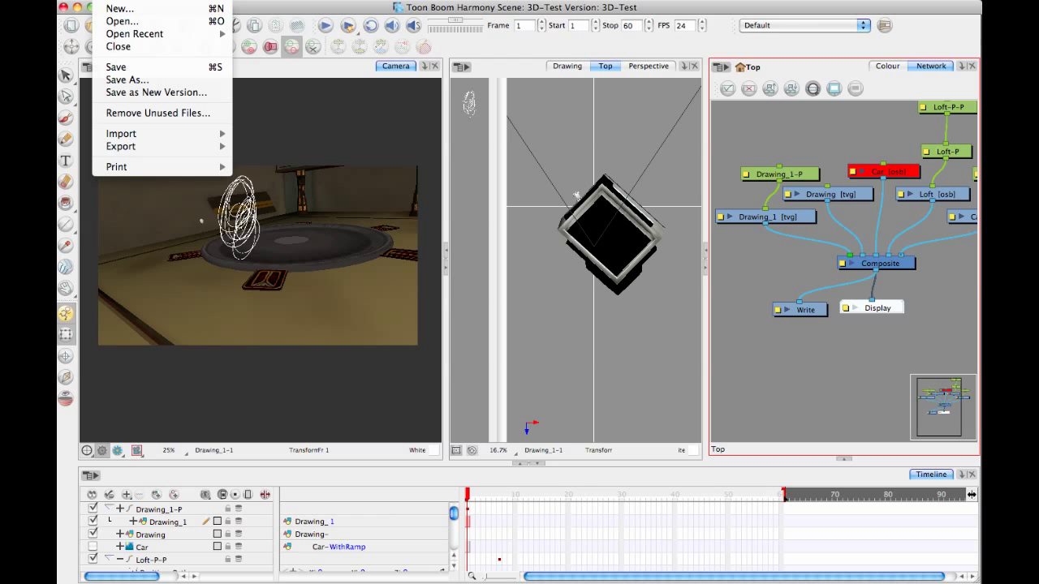
mouse_move(142, 152)
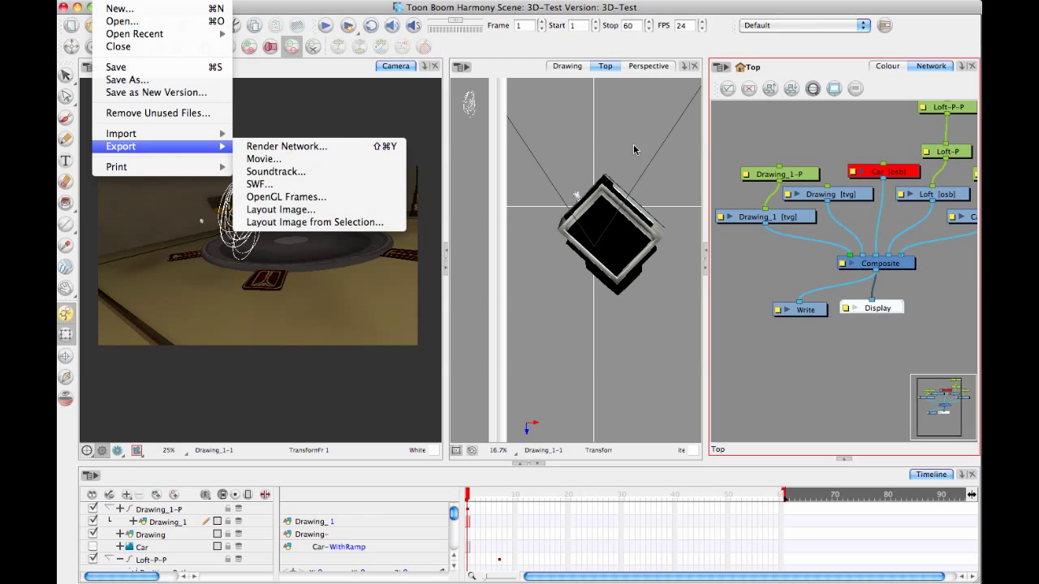
click(759, 127)
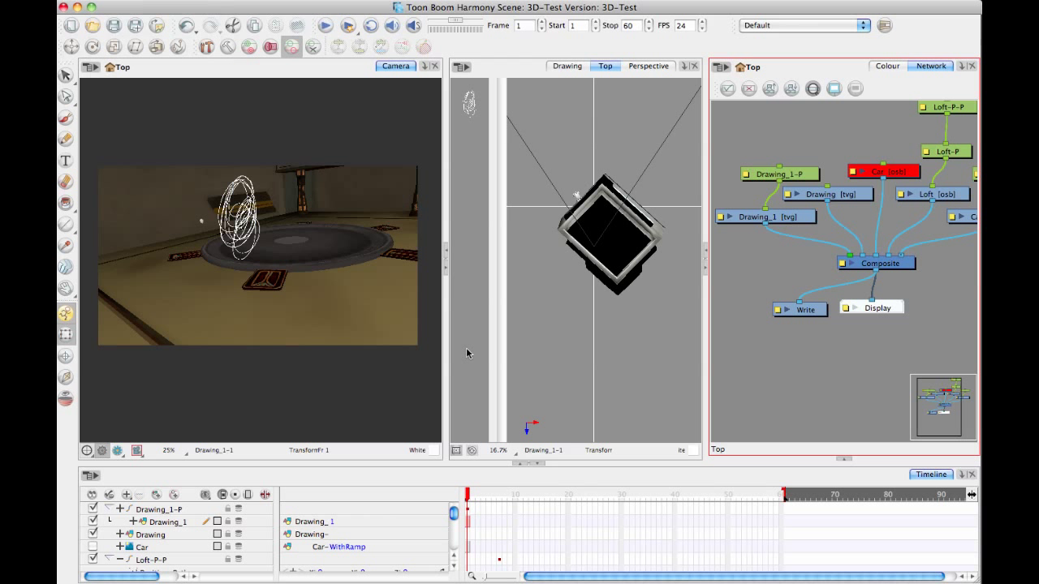
- Collapse the Top view to widen the Camera view and zoom in on the scribble and platform at frame 1
drag(473, 498, 454, 486)
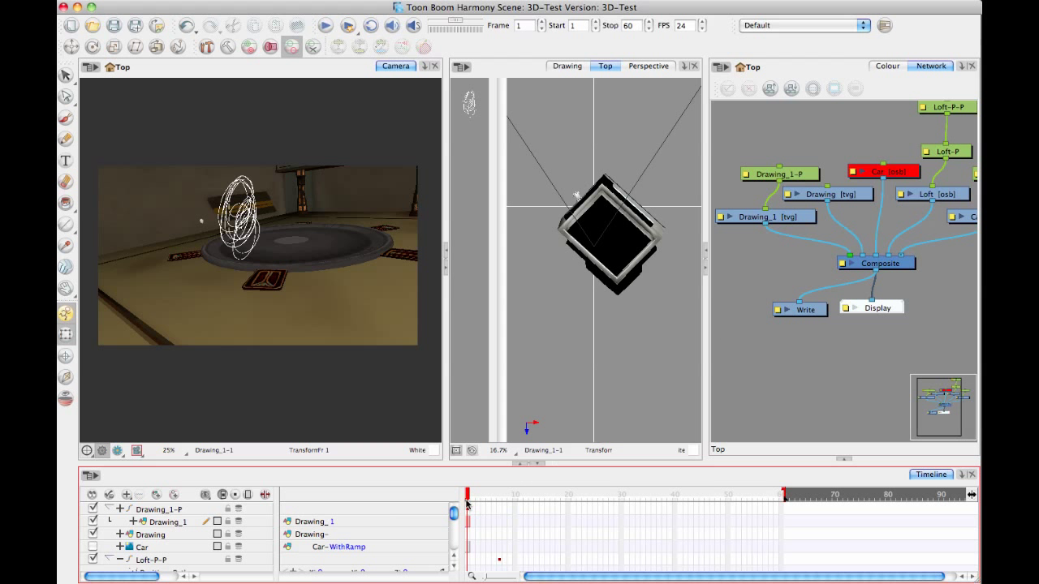
drag(467, 497, 444, 493)
click(589, 172)
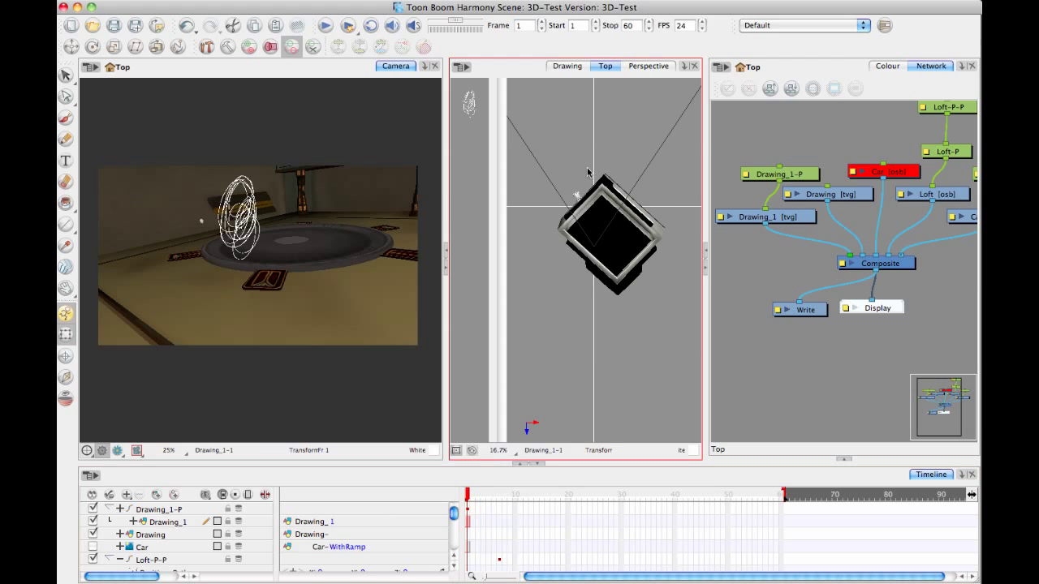
click(445, 268)
scroll(515, 252, up, 3)
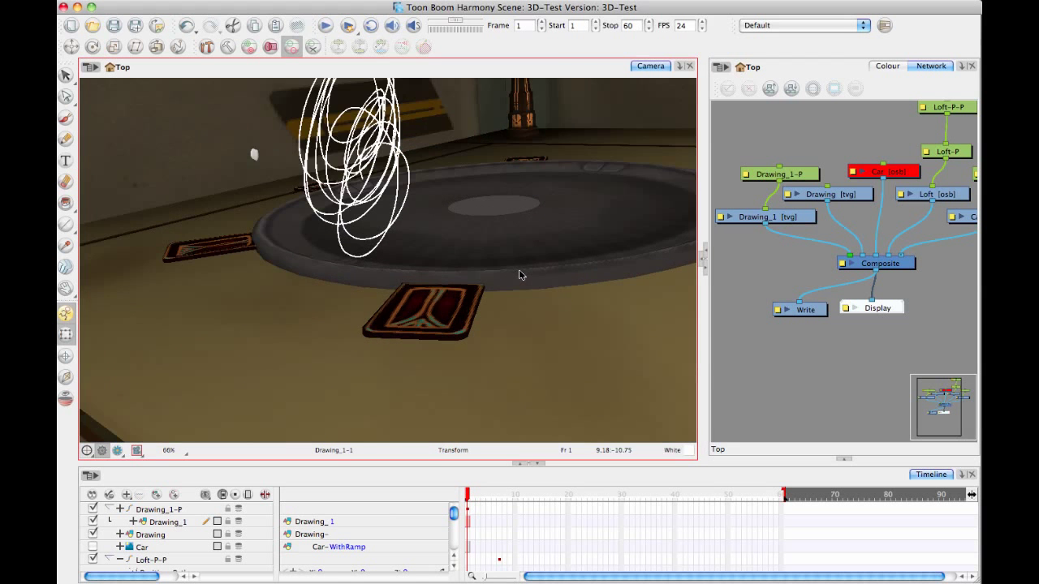
- Examine the texture detail of the round platform and the floor tiles around it up close at frame 1
scroll(518, 274, up, 4)
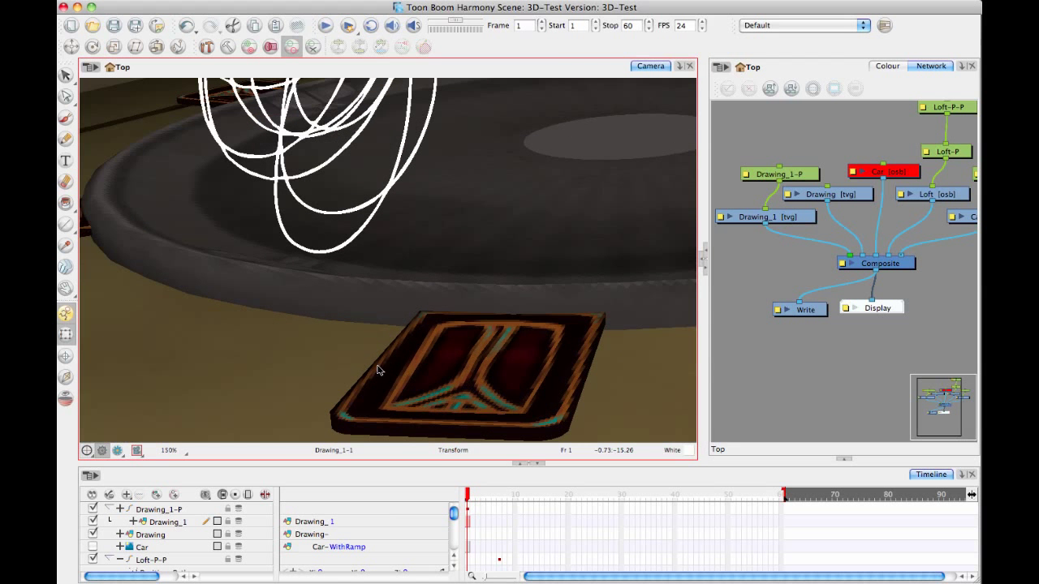
drag(516, 292, 512, 268)
scroll(422, 206, down, 1)
drag(422, 206, 551, 353)
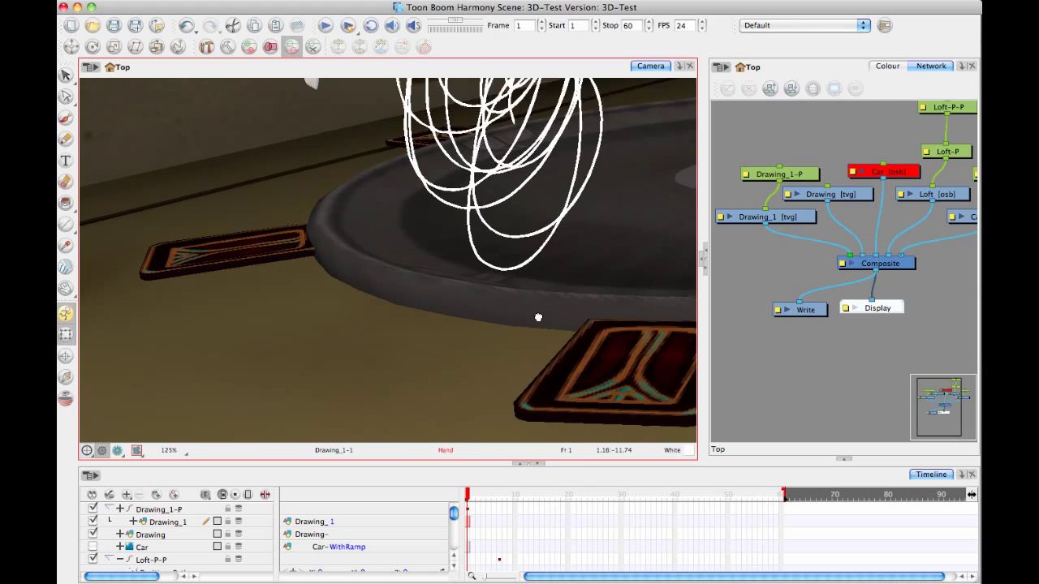
drag(541, 201, 326, 255)
drag(553, 211, 338, 268)
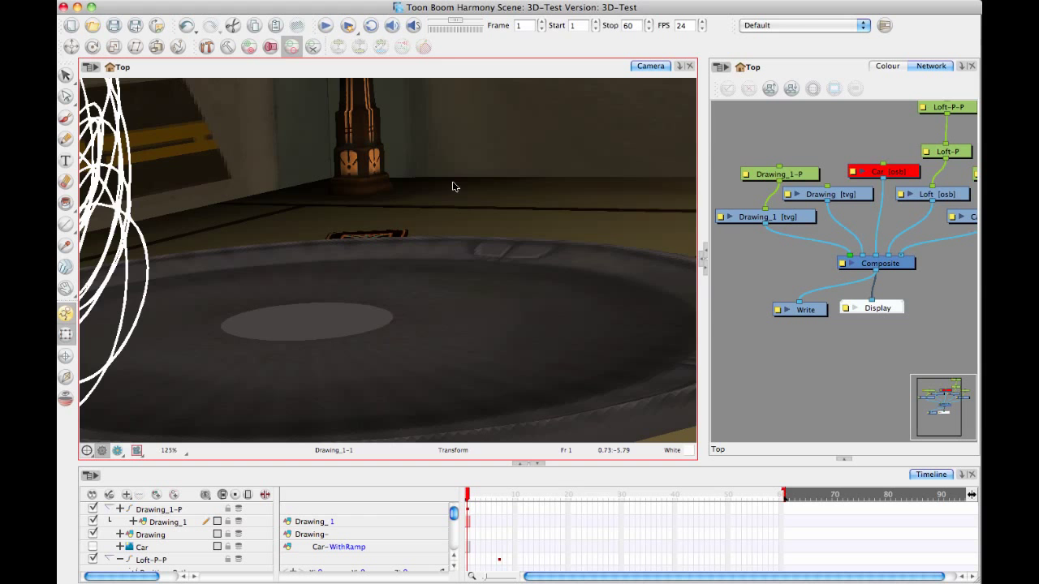
drag(504, 199, 520, 278)
- Inspect the texture detail on the loft's back pillar up close, including its orange inlays
key(2)
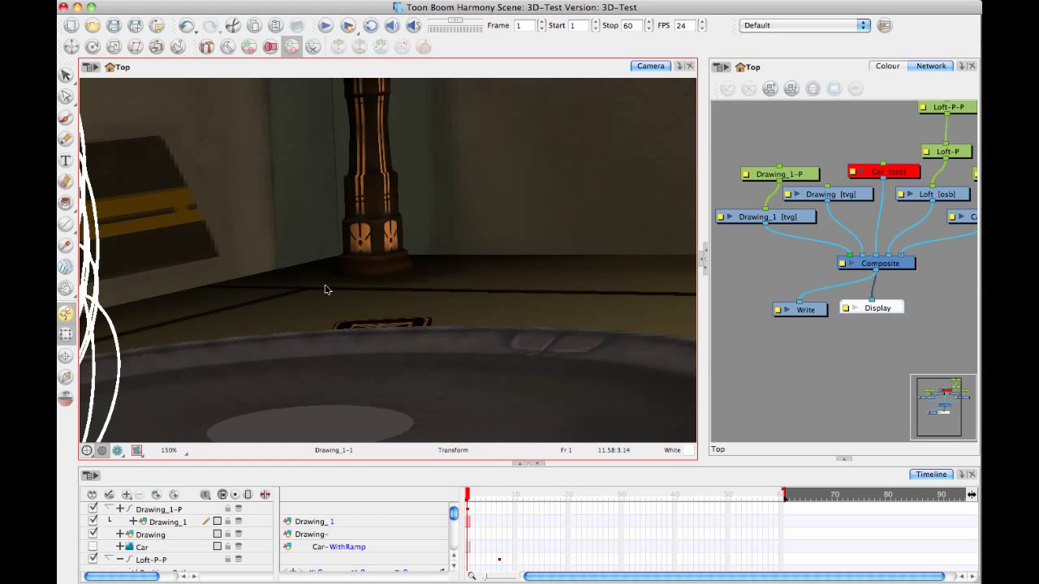
scroll(324, 290, down, 4)
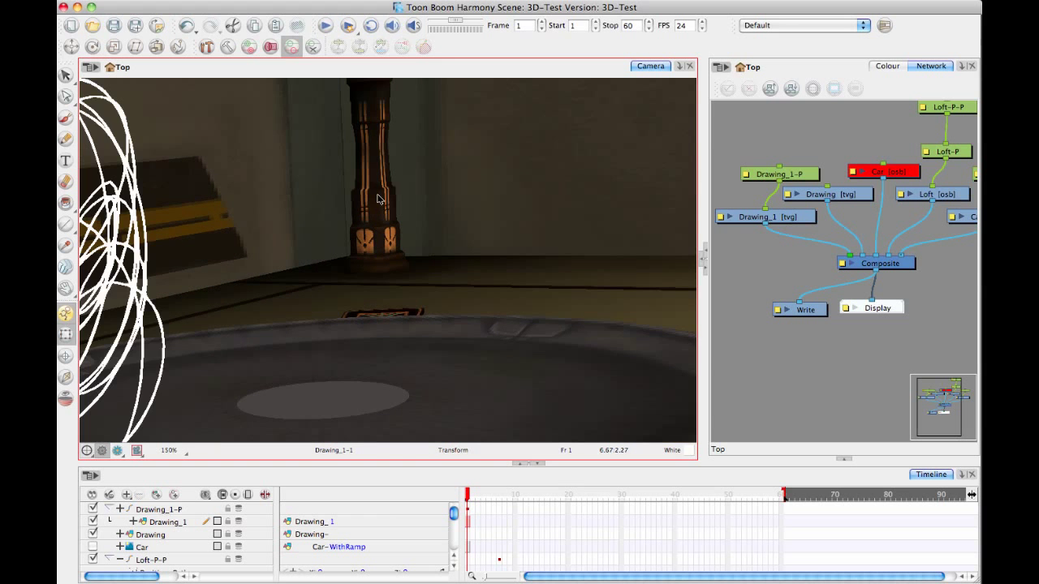
key(space)
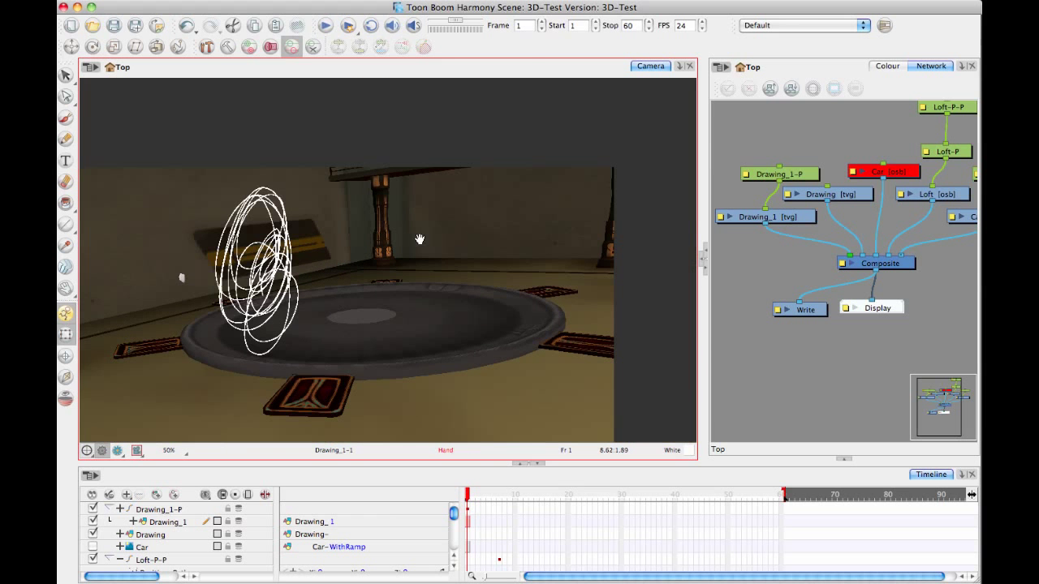
scroll(402, 271, up, 6)
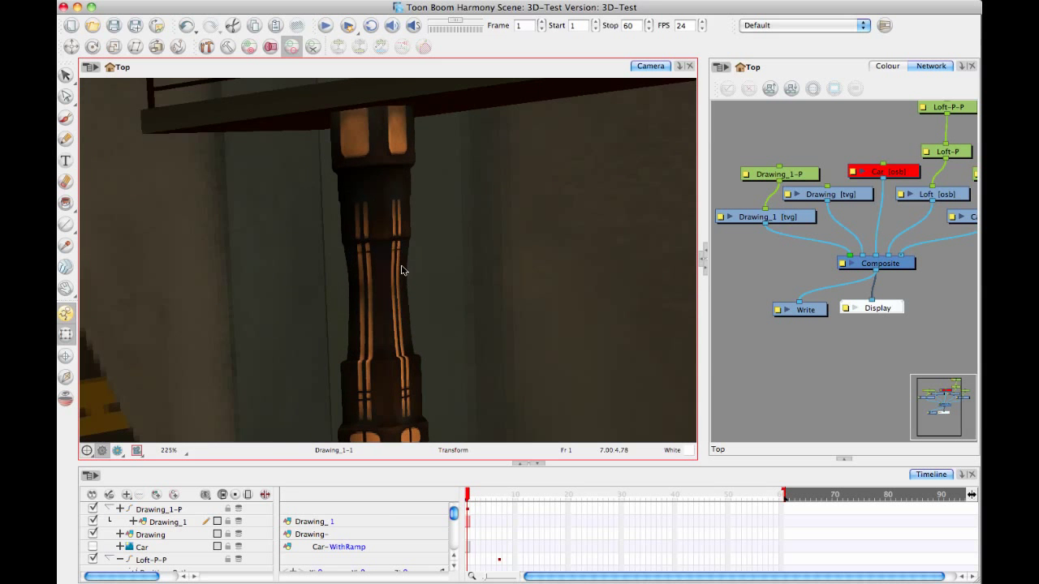
scroll(408, 108, up, 2)
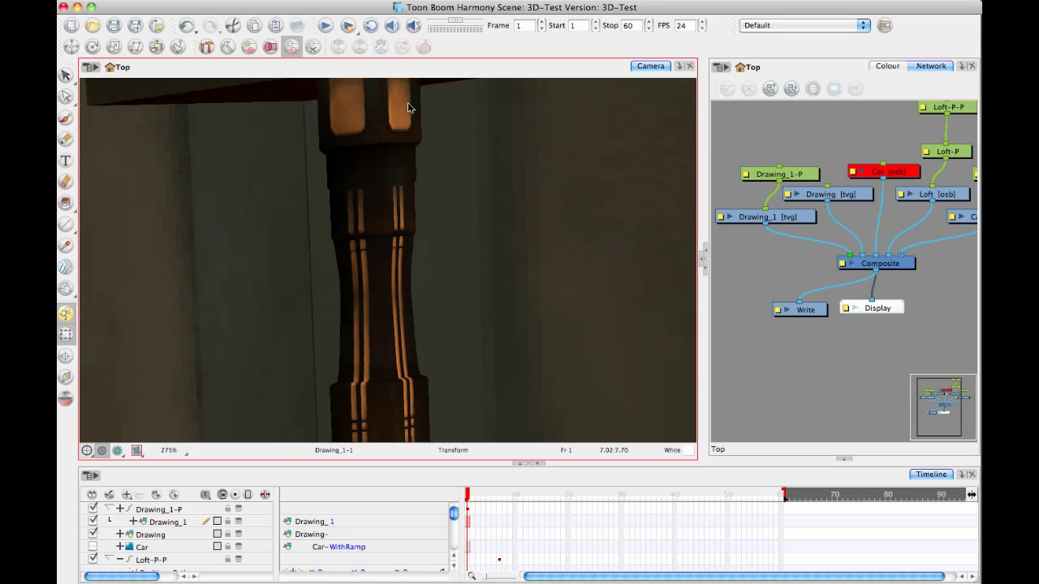
scroll(409, 353, down, 4)
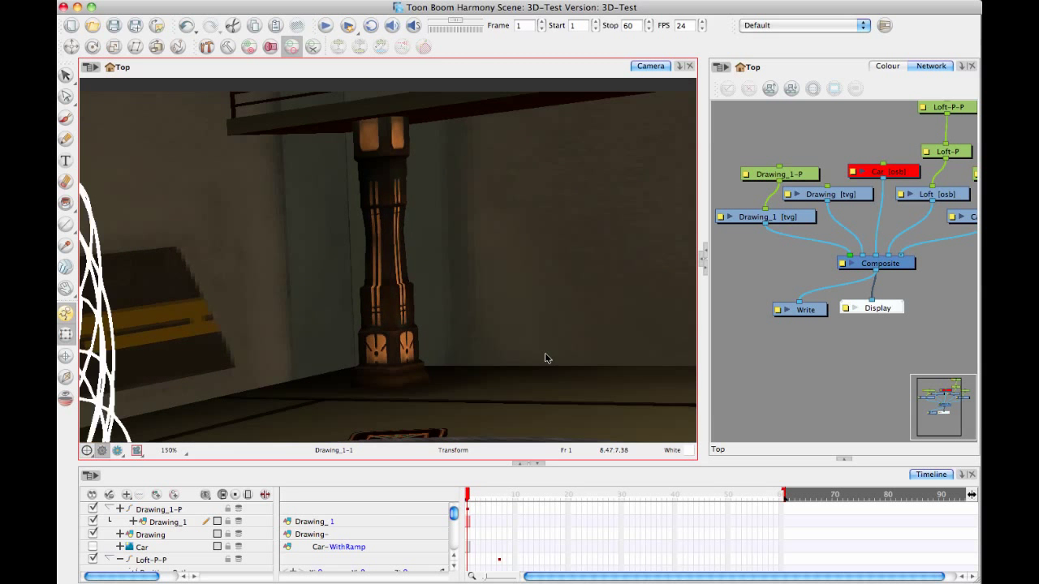
scroll(545, 358, down, 3)
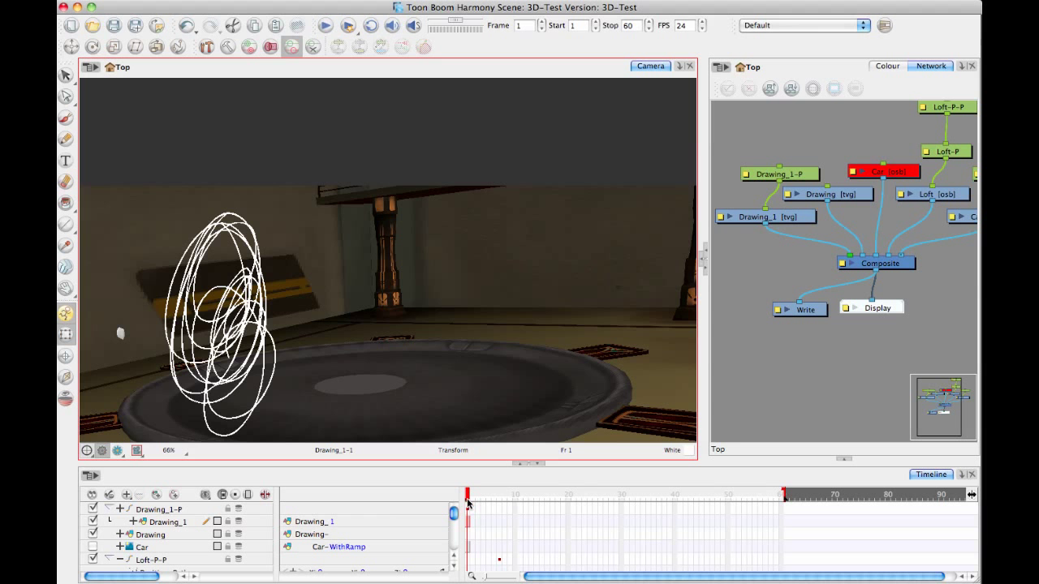
- Go to frame 17 and view the car and loft with the whole camera frame visible at 33% zoom
drag(468, 504, 552, 485)
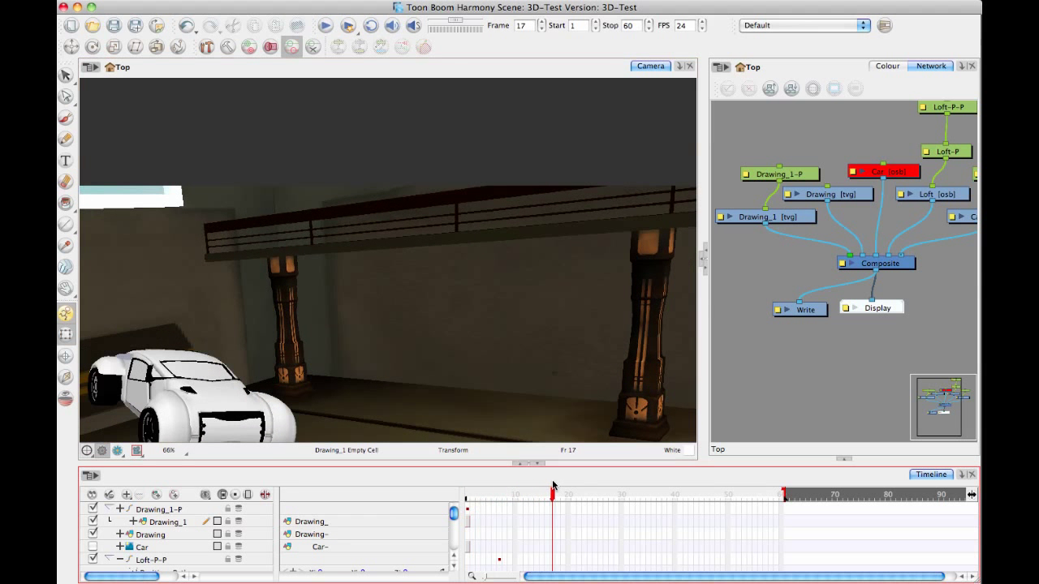
drag(448, 340, 553, 241)
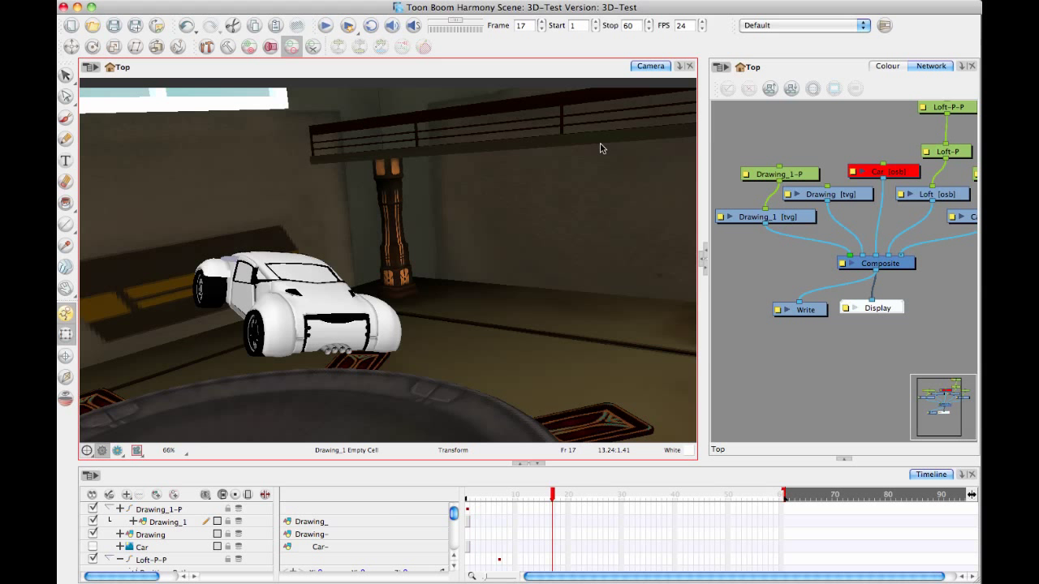
drag(435, 366, 570, 191)
key(1)
key(1)
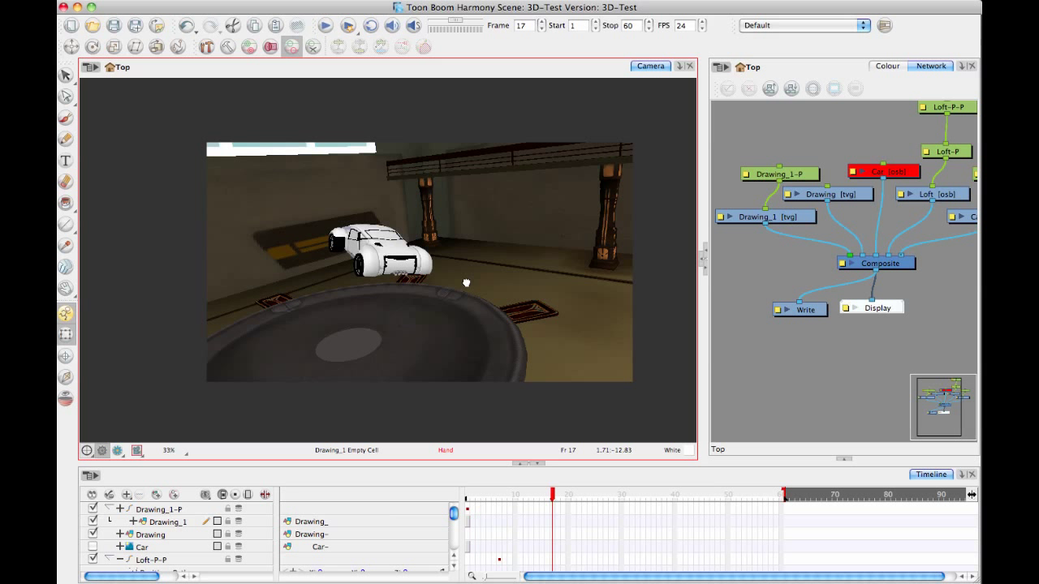
drag(466, 283, 464, 281)
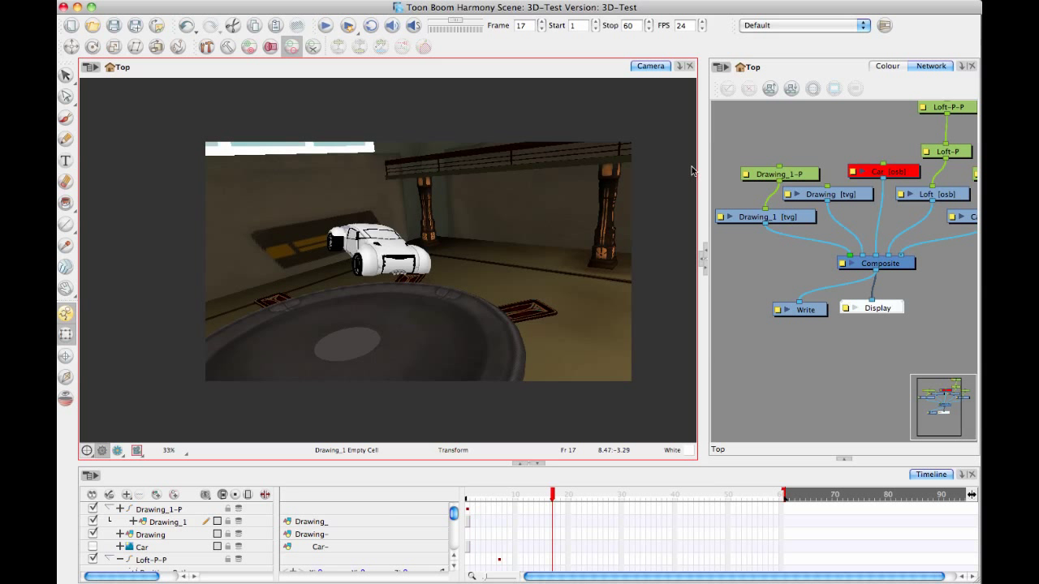